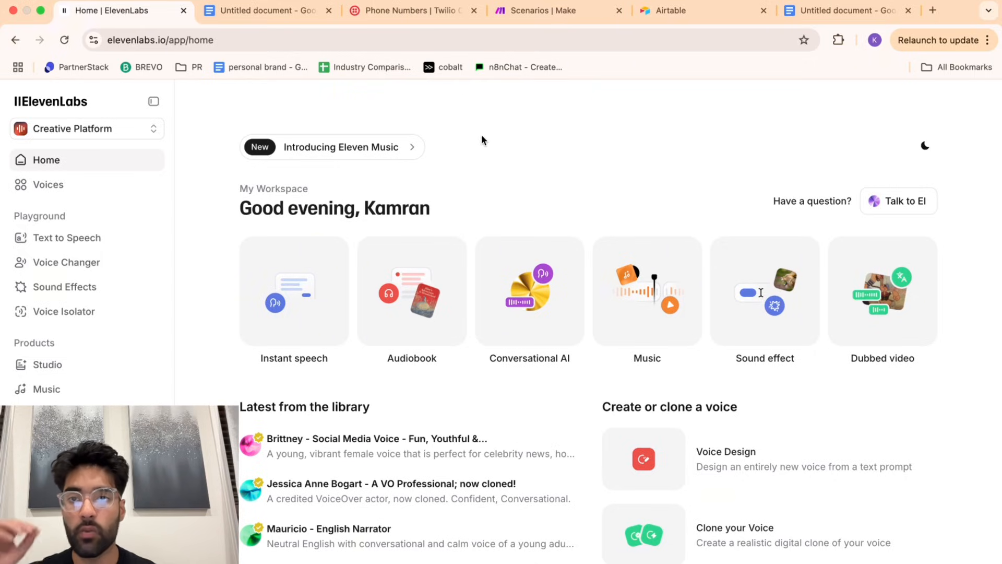
Switch to the Google Docs outline and uncheck the Knowledge Base checklist item.
{"action": "left_click", "coordinate": [269, 12]}
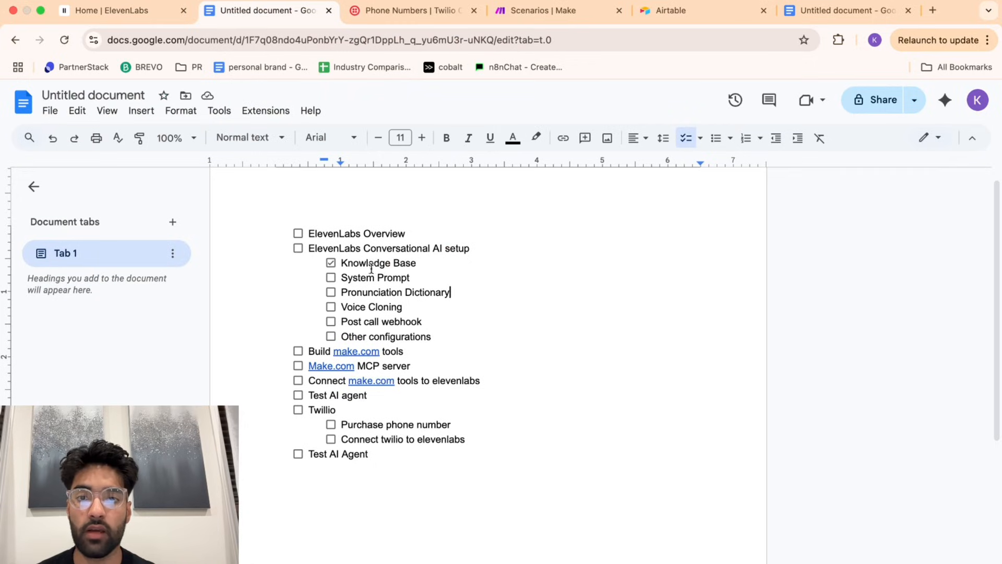
{"action": "left_click", "coordinate": [331, 262]}
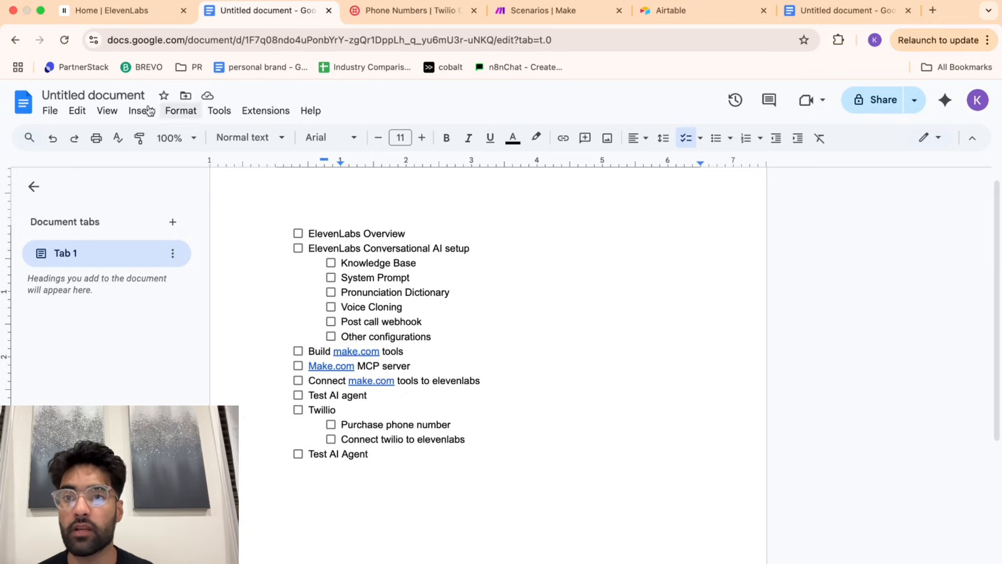
Return to ElevenLabs and change the platform from Creative Platform to Conversational AI.
{"action": "left_click", "coordinate": [121, 11]}
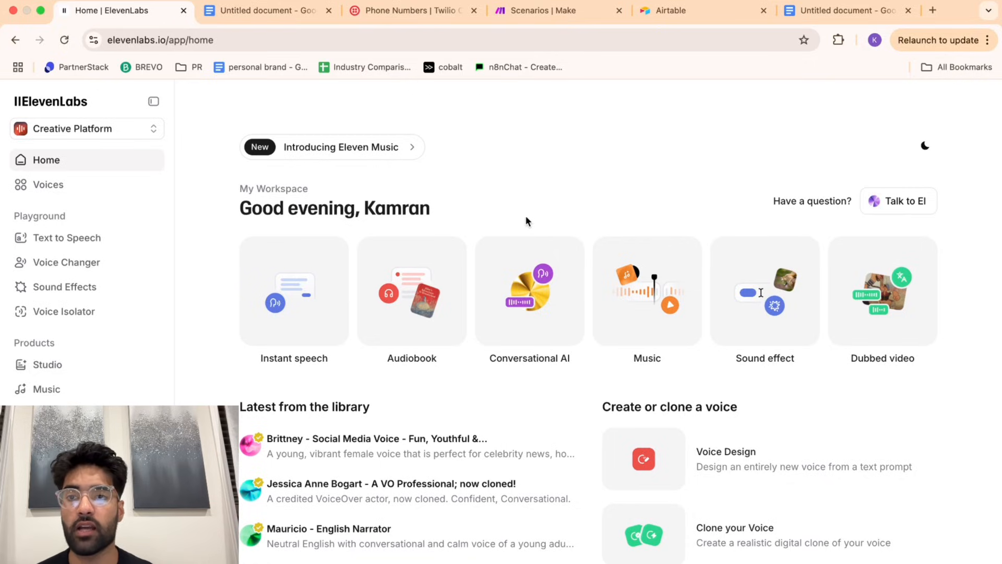
{"action": "left_click", "coordinate": [131, 131]}
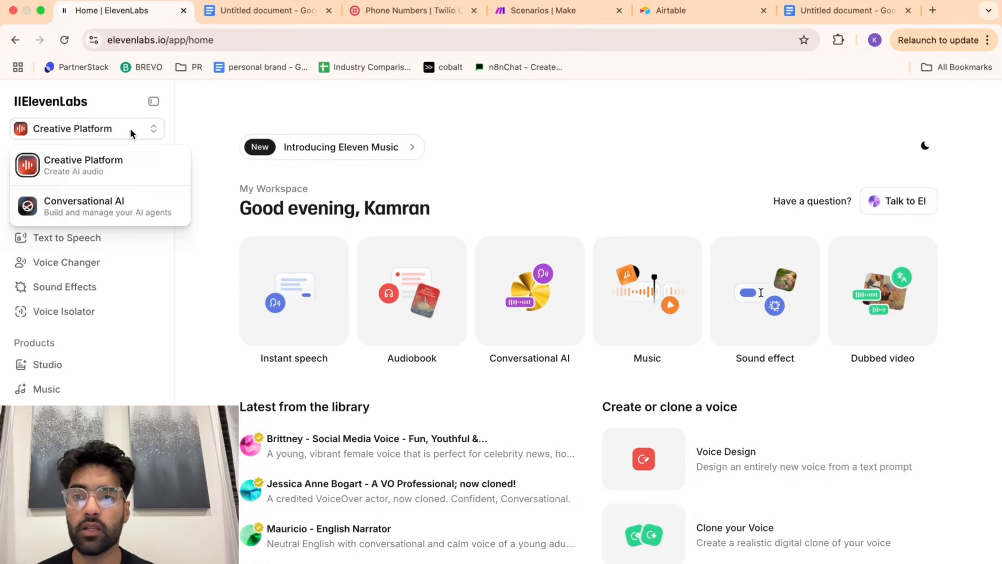
{"action": "left_click", "coordinate": [105, 207]}
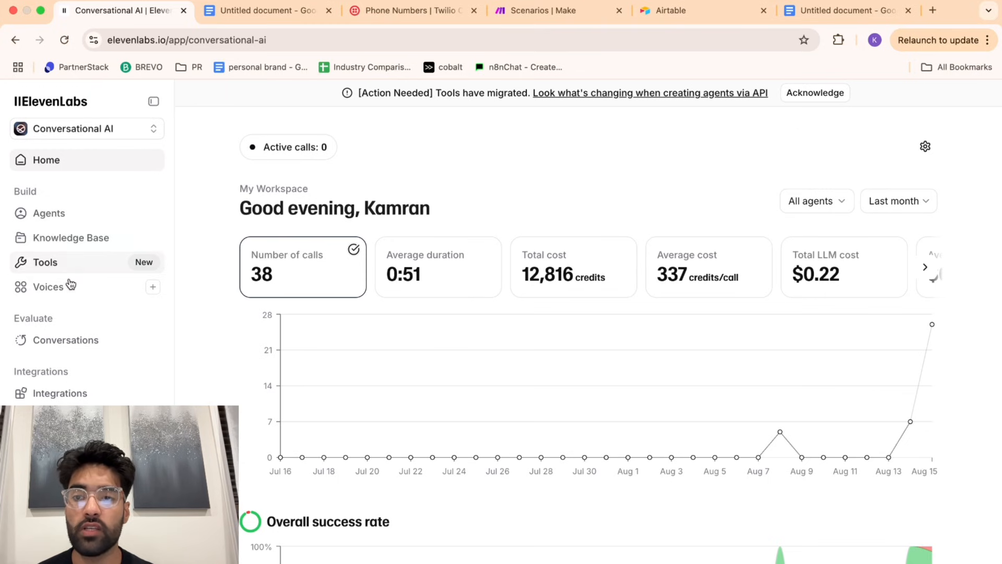
Look through the conversational voice library, the agents list and the integrations page.
{"action": "left_click", "coordinate": [49, 287]}
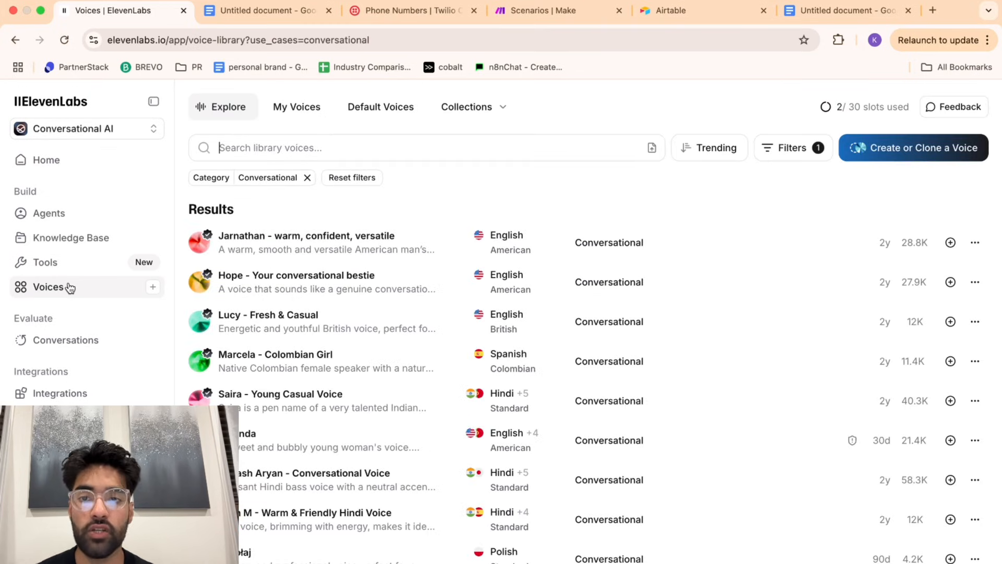
{"action": "scroll", "coordinate": [270, 335], "scroll_direction": "down", "scroll_amount": 10}
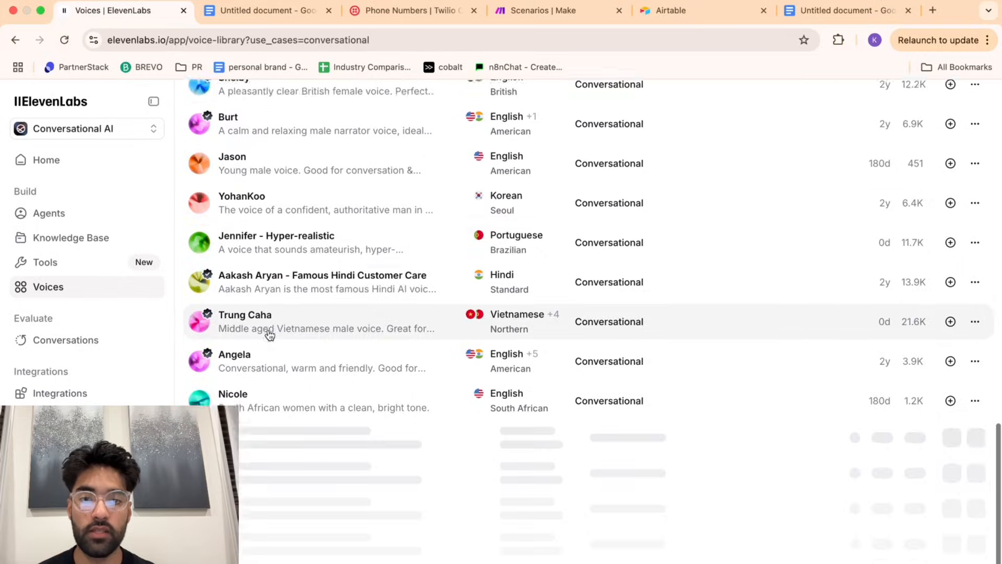
{"action": "scroll", "coordinate": [270, 335], "scroll_direction": "up", "scroll_amount": 12}
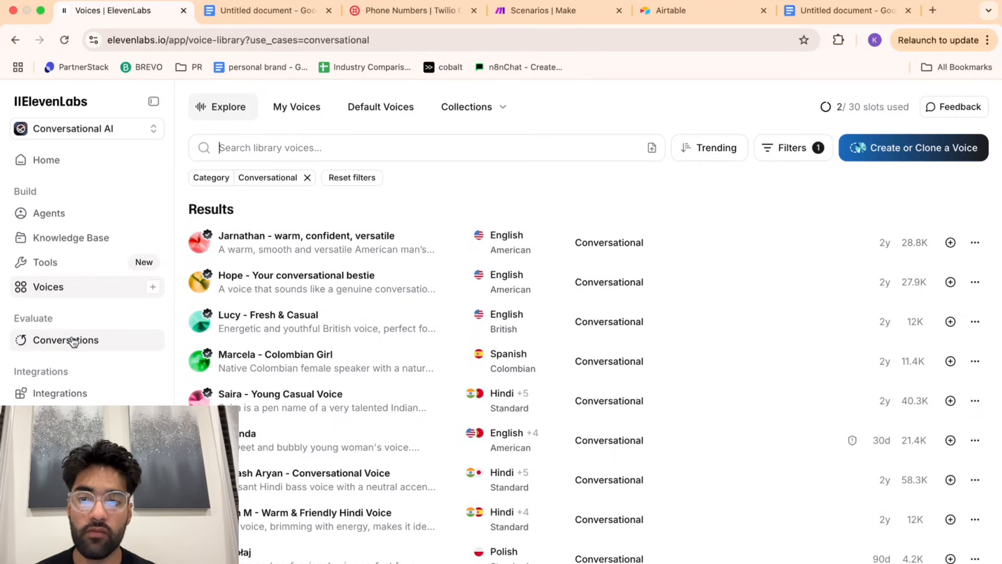
{"action": "left_click", "coordinate": [58, 215]}
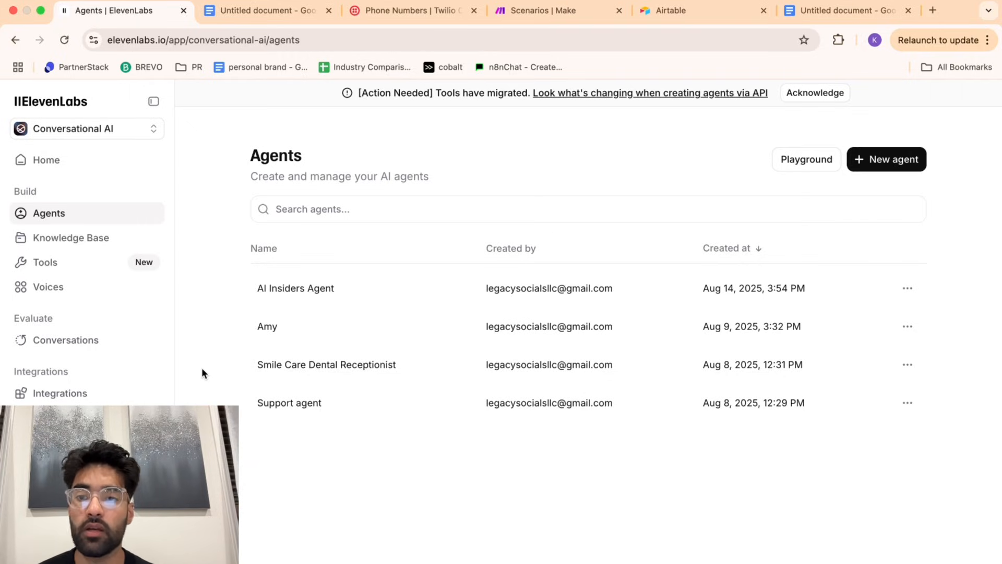
{"action": "left_click", "coordinate": [101, 394]}
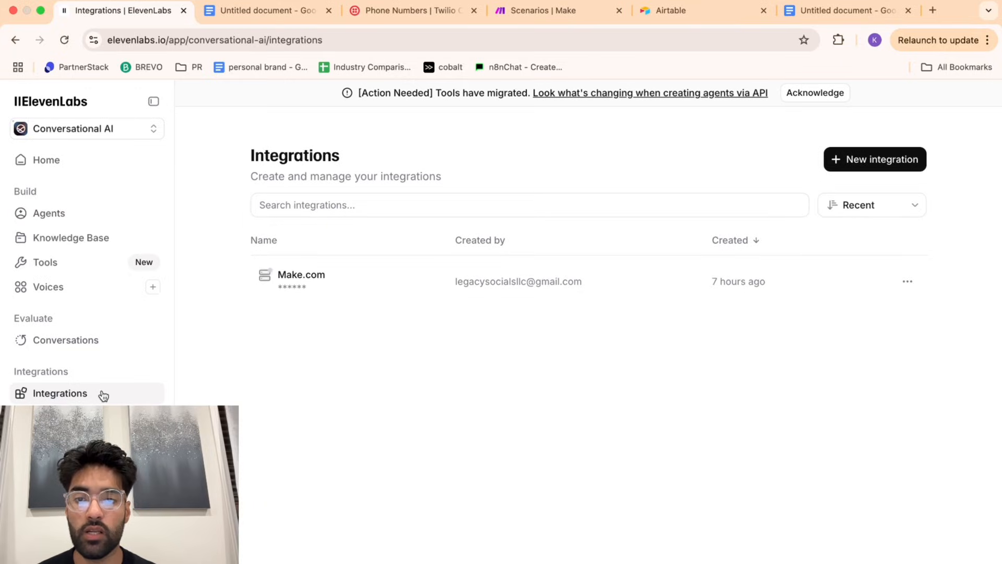
View the available new-agent types without creating one, and open the existing AI Insiders Agent from the agents list.
{"action": "left_click", "coordinate": [78, 219]}
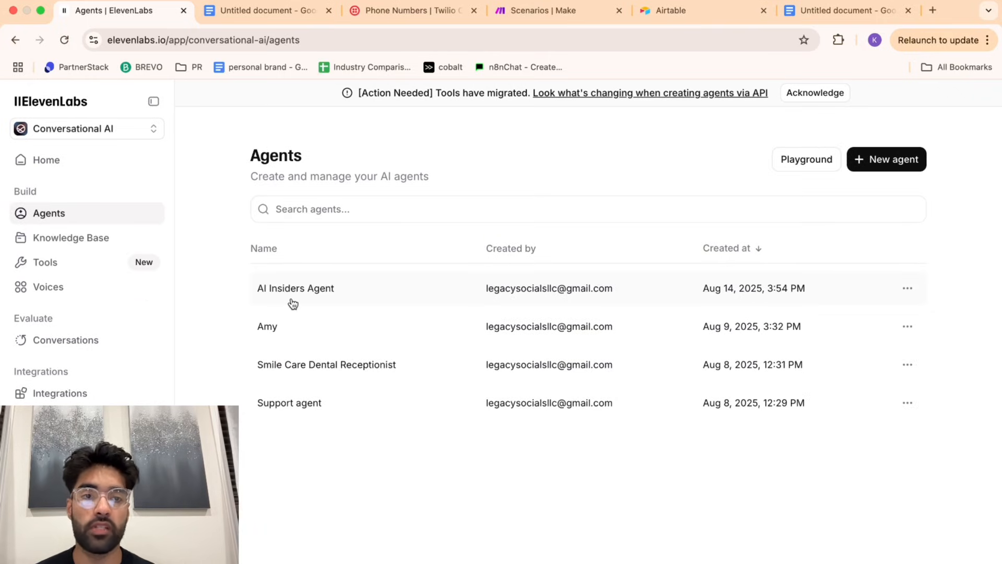
{"action": "left_click", "coordinate": [884, 166]}
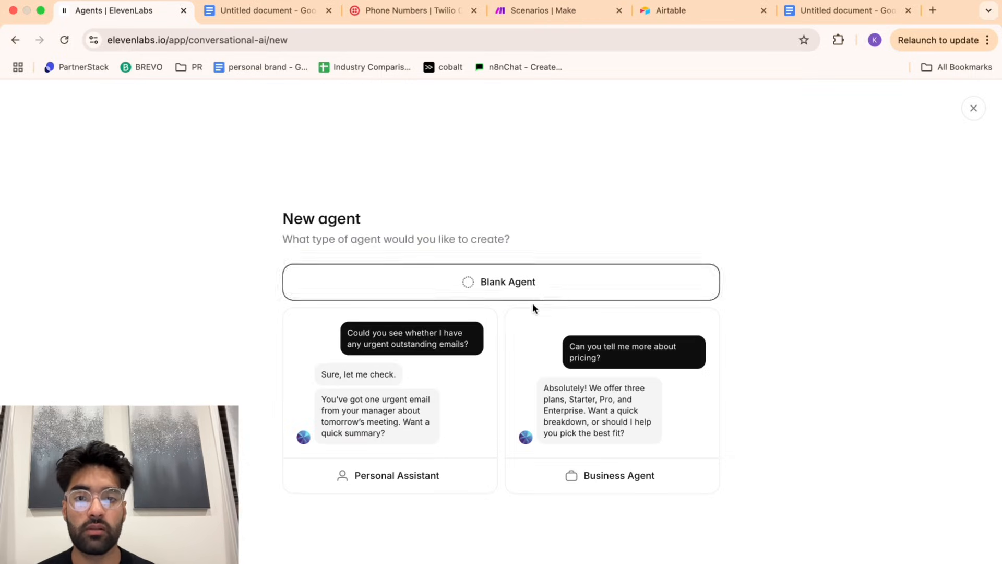
{"action": "left_click", "coordinate": [974, 109]}
{"action": "left_click", "coordinate": [460, 290]}
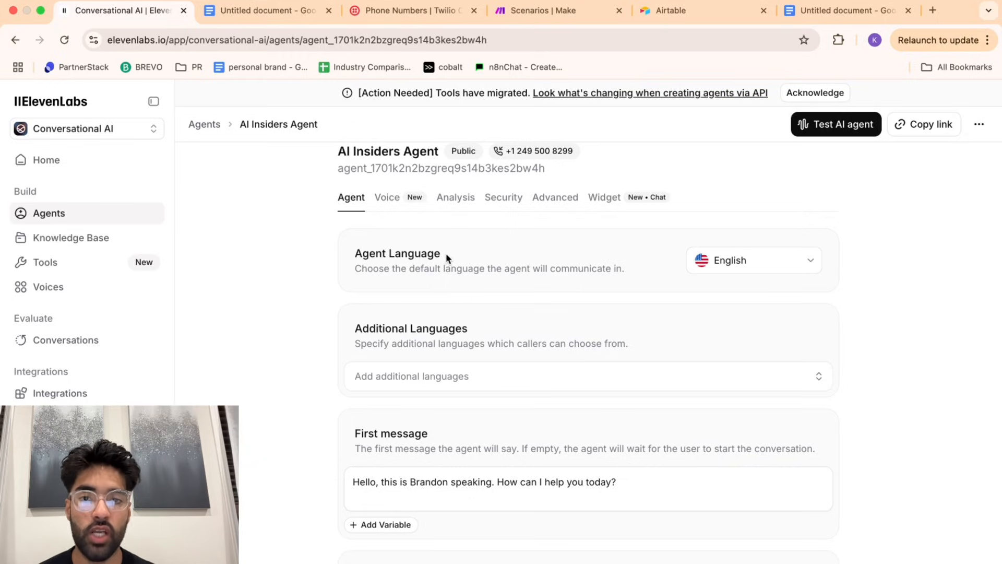
Review the agent's default language, additional languages, first message and voice settings.
{"action": "left_click_drag", "start_coordinate": [308, 260], "coordinate": [318, 255]}
{"action": "left_click", "coordinate": [371, 333]}
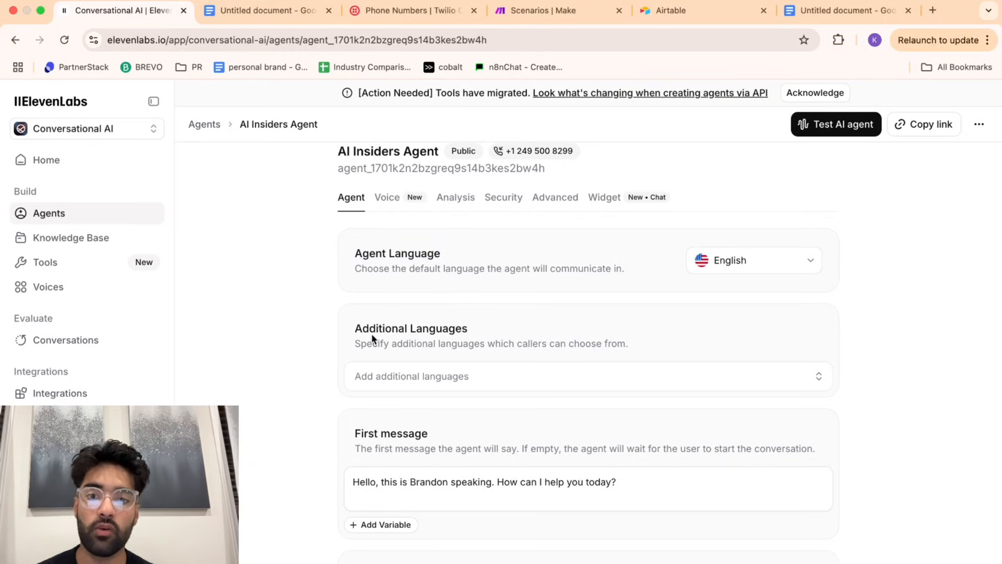
{"action": "left_click_drag", "start_coordinate": [354, 328], "coordinate": [487, 328]}
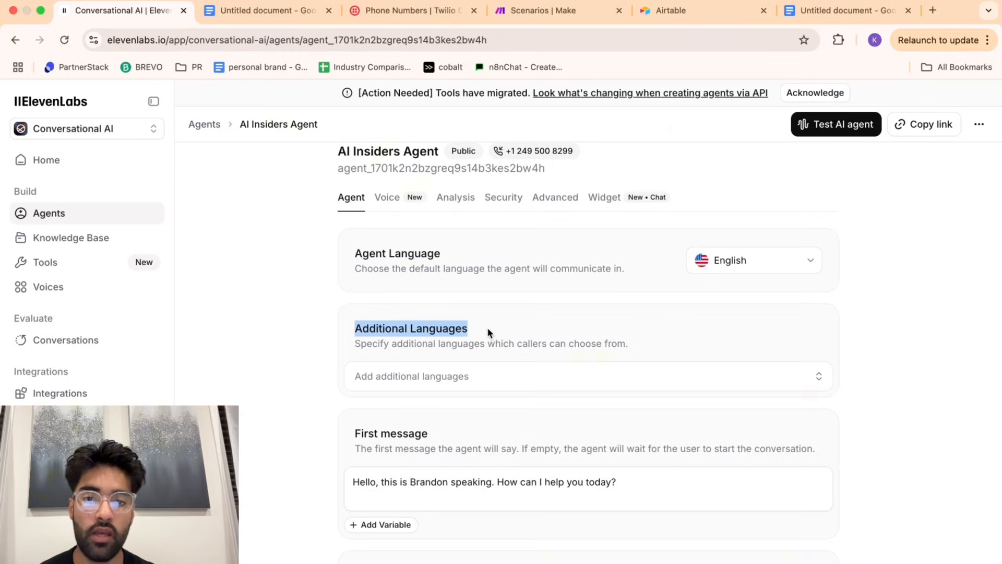
{"action": "scroll", "coordinate": [487, 328], "scroll_direction": "down", "scroll_amount": 3}
{"action": "scroll", "coordinate": [487, 327], "scroll_direction": "up", "scroll_amount": 3}
{"action": "left_click", "coordinate": [468, 331]}
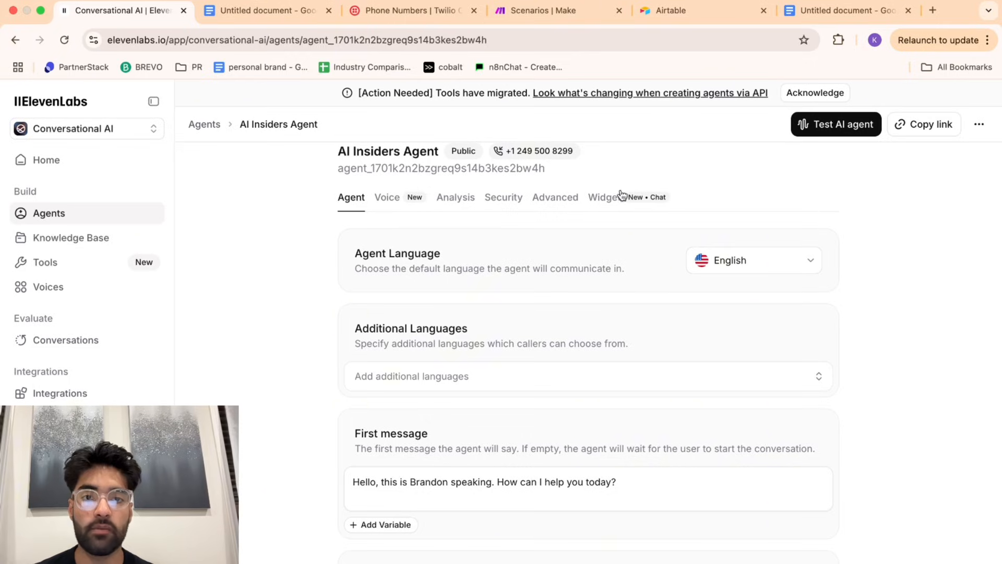
{"action": "left_click", "coordinate": [411, 198]}
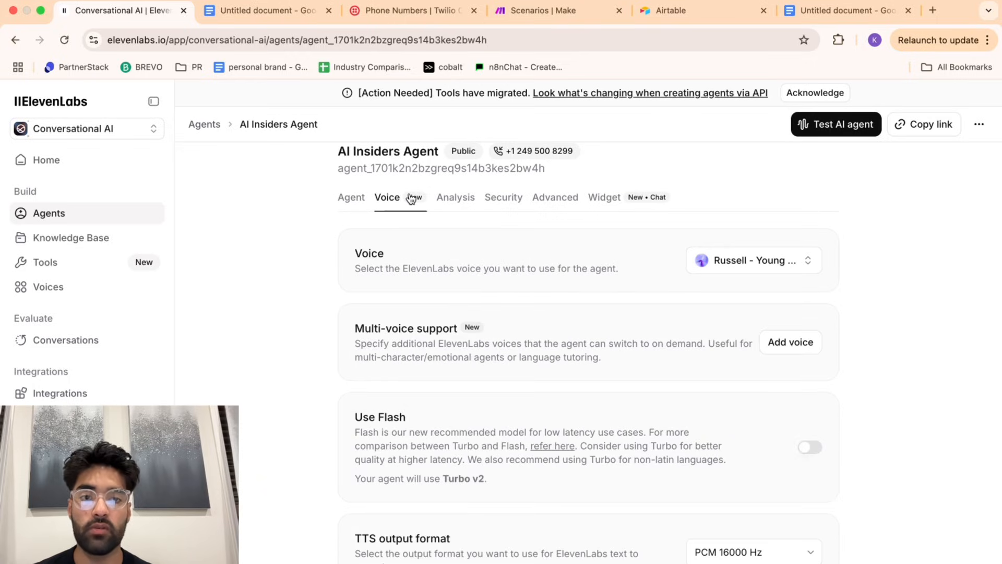
Start a new data collection item in the agent's Analysis settings with data type String and identifier {email_address}.
{"action": "left_click", "coordinate": [441, 201]}
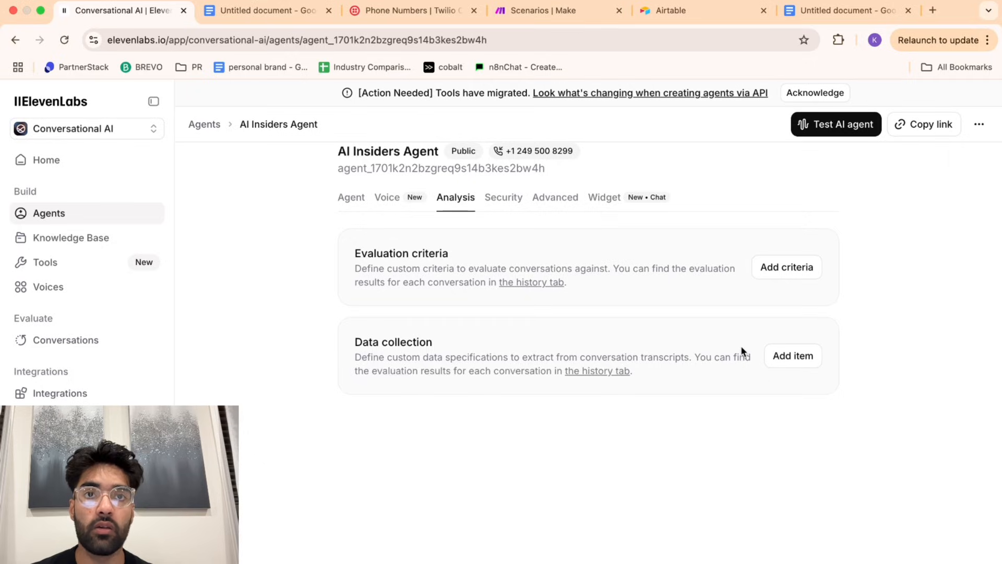
{"action": "left_click", "coordinate": [788, 354]}
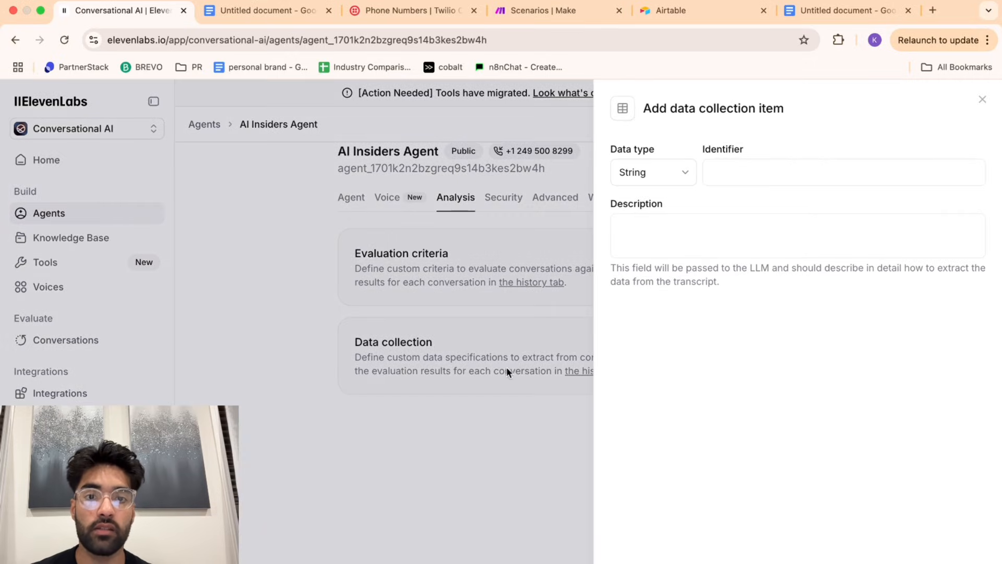
{"action": "left_click", "coordinate": [648, 172]}
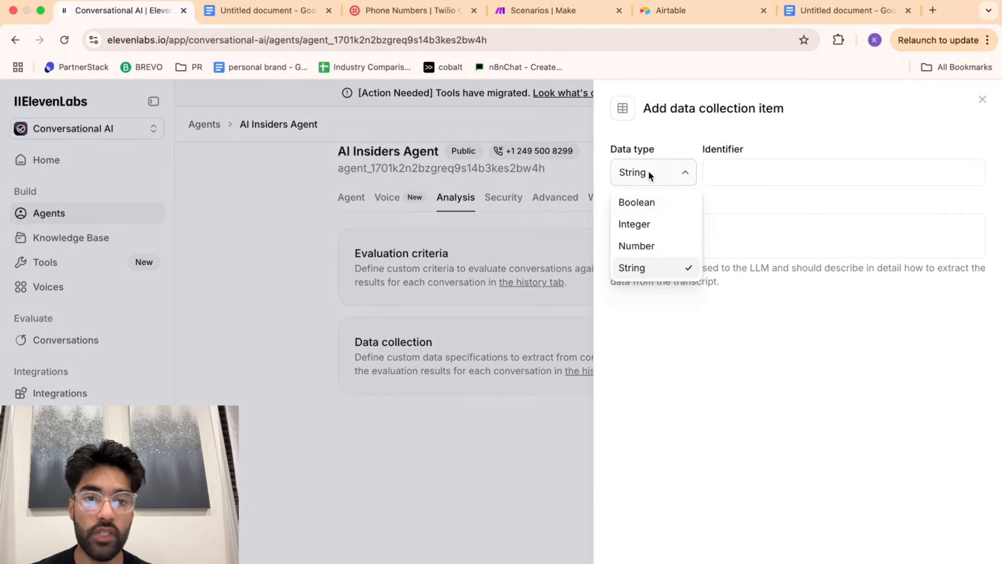
{"action": "left_click", "coordinate": [658, 267]}
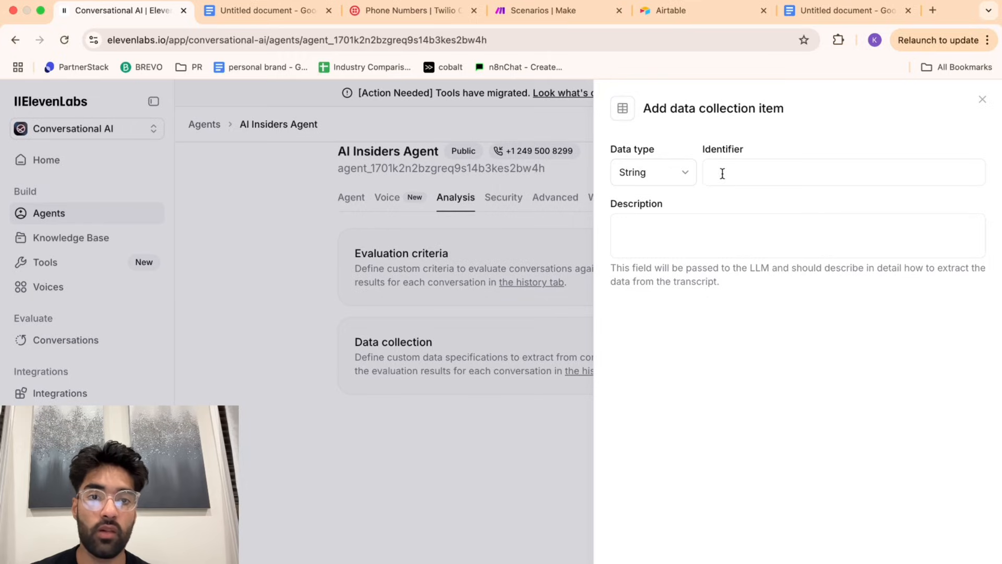
{"action": "left_click", "coordinate": [665, 168]}
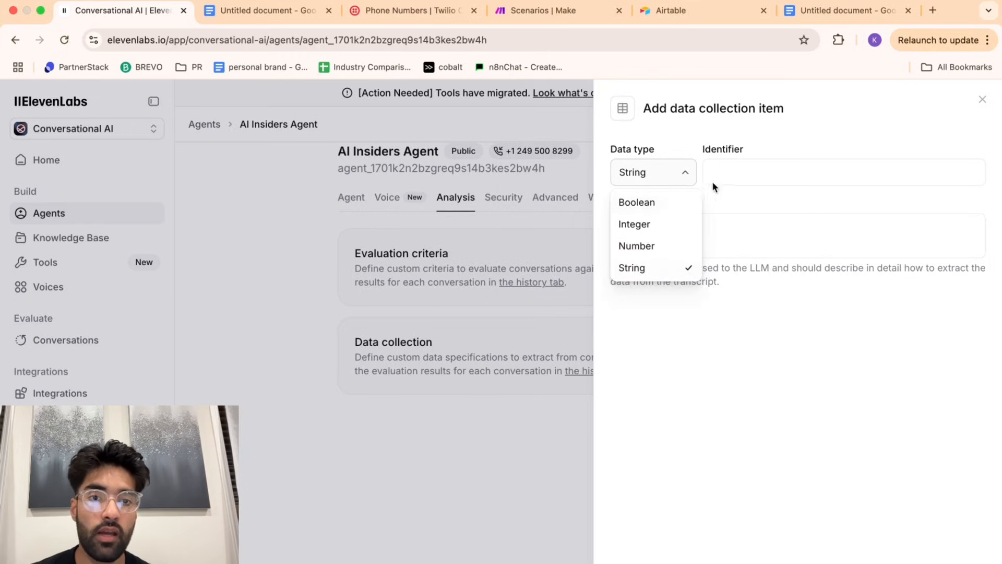
{"action": "left_click", "coordinate": [726, 179]}
{"action": "left_click", "coordinate": [734, 178]}
{"action": "left_click", "coordinate": [729, 195]}
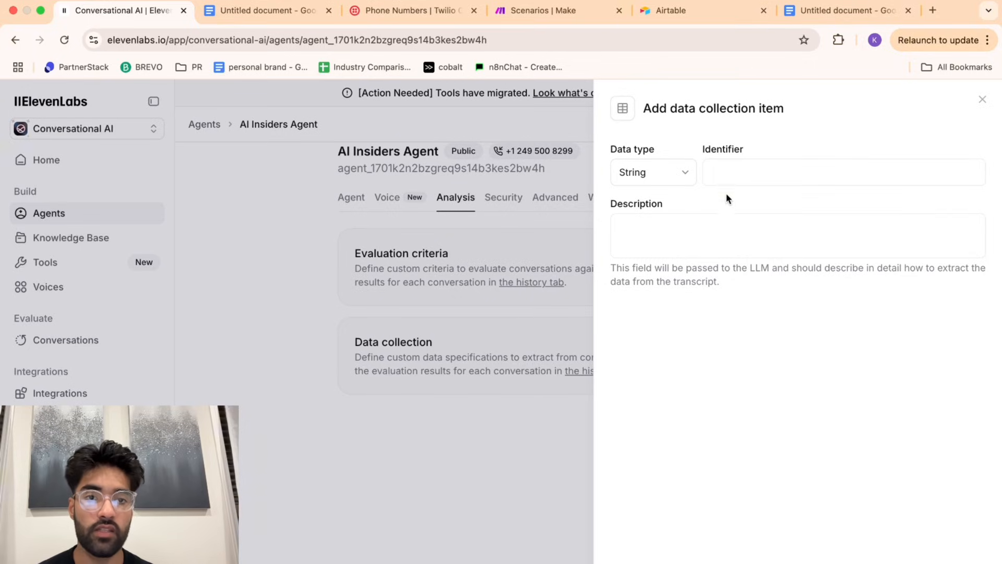
{"action": "left_click", "coordinate": [730, 179]}
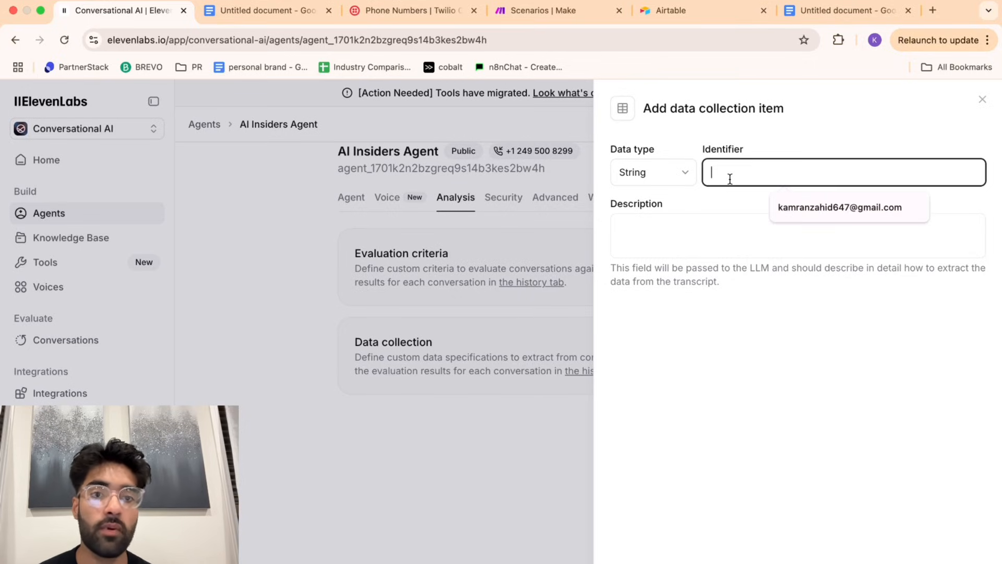
{"action": "type", "text": "{ema"}
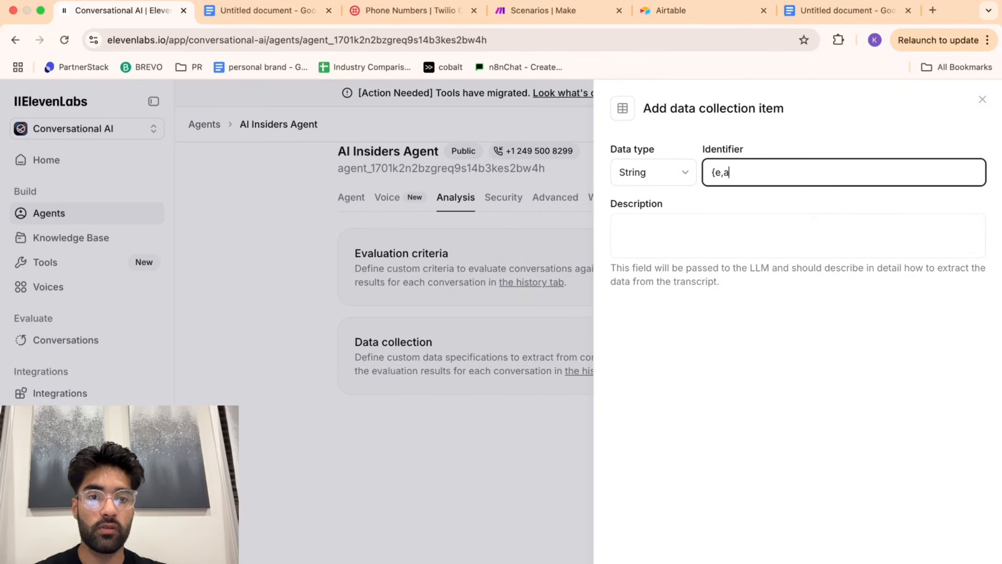
{"action": "type", "text": "il_address}"}
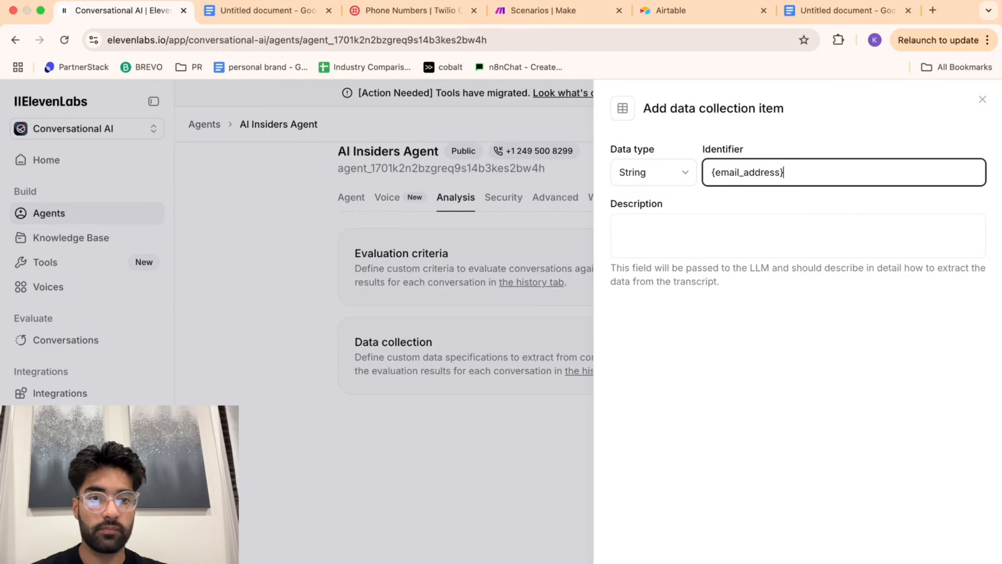
Set the item's description to "If the user wants to book an appointment and provides an email, store it as {email_address}." and save the agent changes.
{"action": "key", "text": "Tab"}
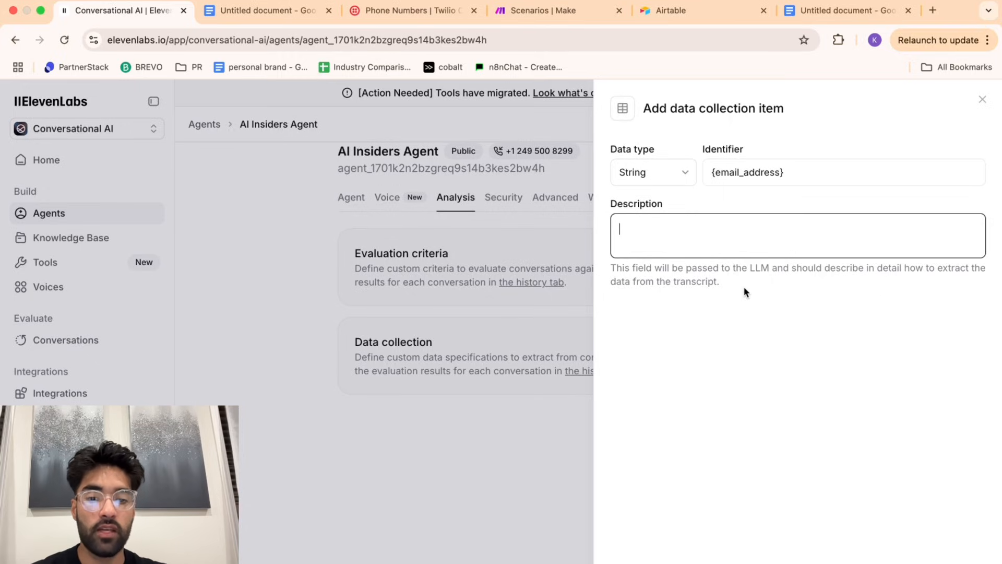
{"action": "type", "text": "If the user wants to book an email and"}
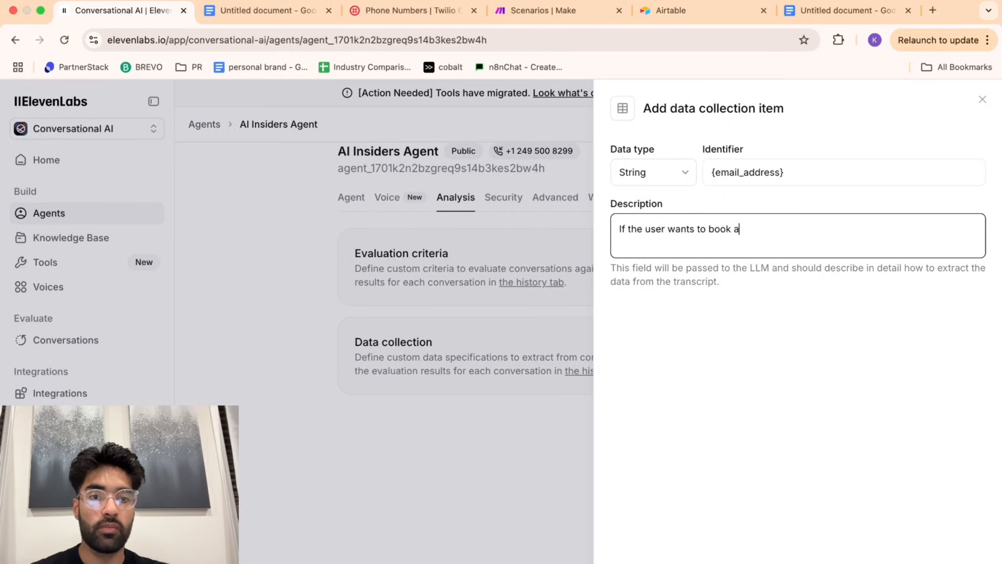
{"action": "key", "text": "BackSpace"}
{"action": "key", "text": "BackSpace"}
{"action": "key", "text": "BackSpace"}
{"action": "key", "text": "BackSpace"}
{"action": "key", "text": "BackSpace"}
{"action": "key", "text": "BackSpace"}
{"action": "key", "text": "BackSpace"}
{"action": "key", "text": "BackSpace"}
{"action": "key", "text": "BackSpace"}
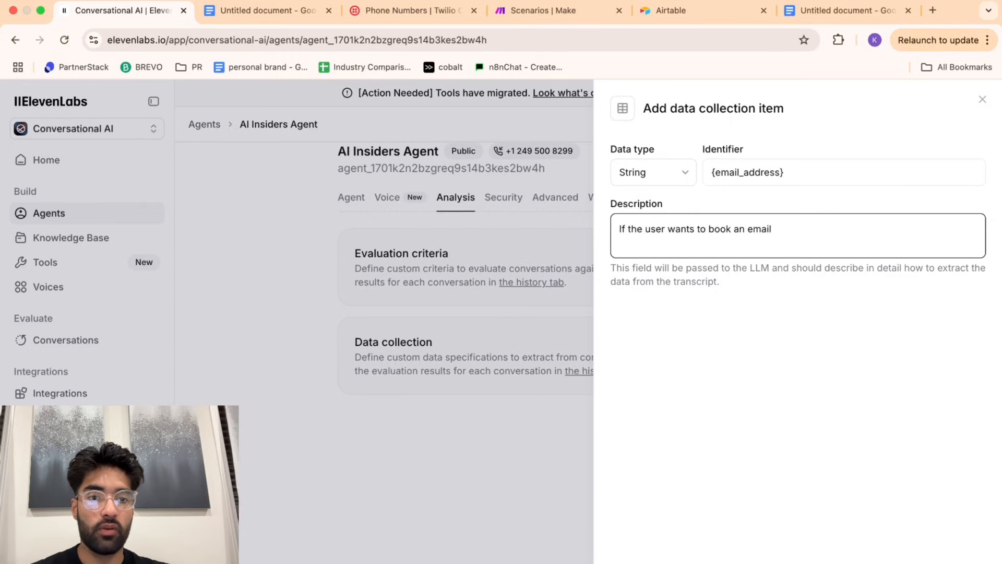
{"action": "type", "text": "appointment and "}
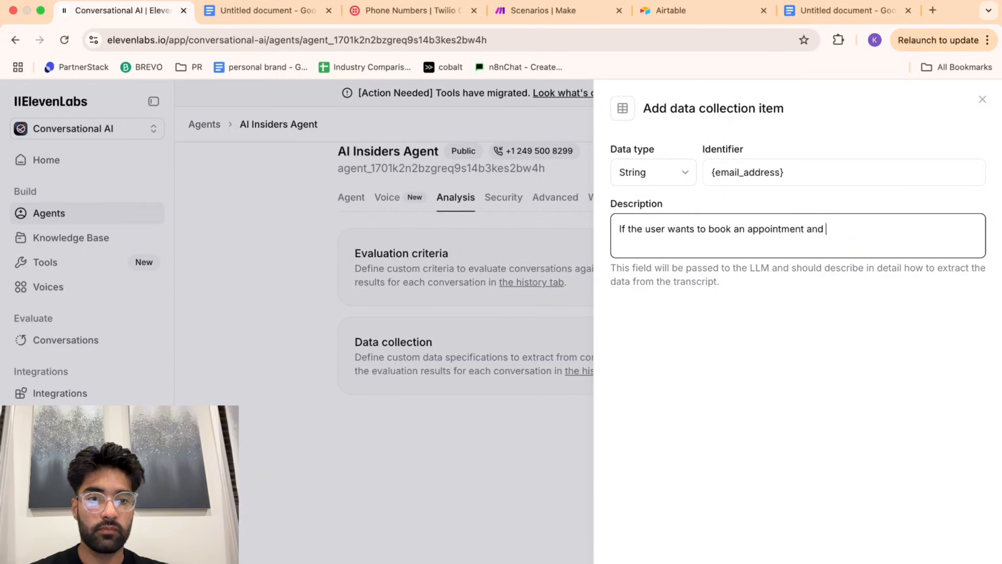
{"action": "type", "text": "provides an email, store it as "}
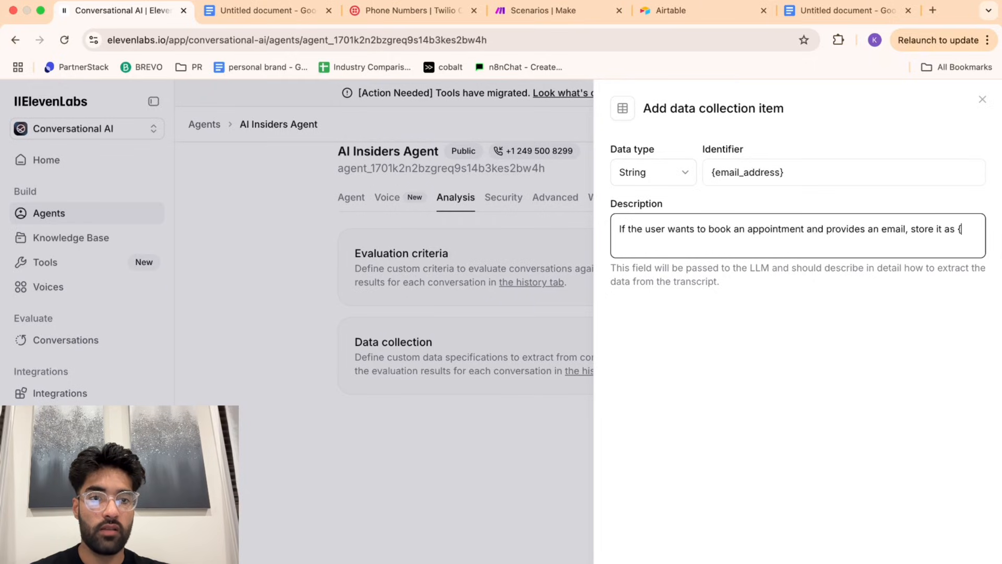
{"action": "type", "text": "{email_address}."}
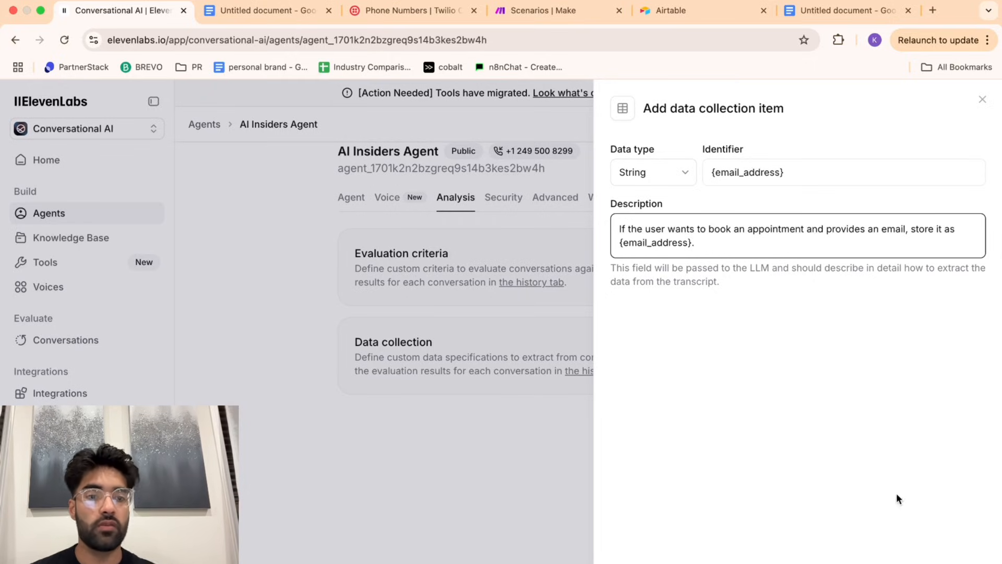
{"action": "left_click", "coordinate": [956, 562]}
{"action": "left_click", "coordinate": [815, 488]}
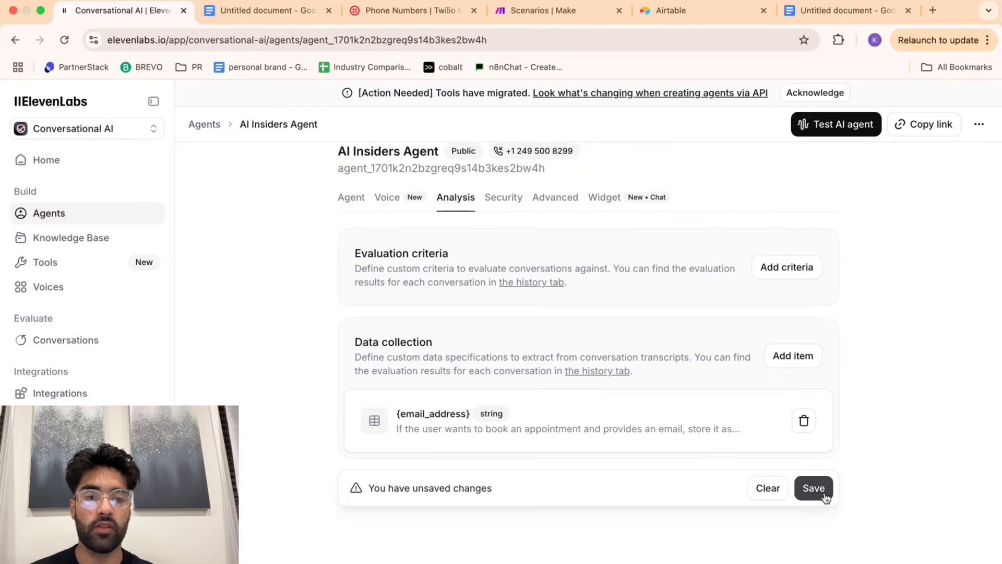
Review the agent's Security settings for authentication, the allowlist and which configuration parts clients can override.
{"action": "left_click", "coordinate": [517, 196]}
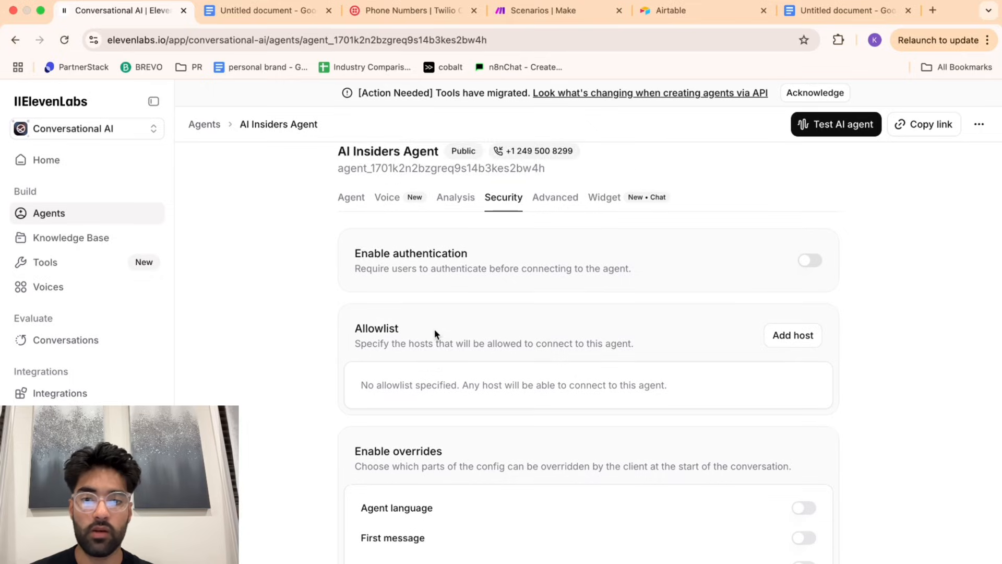
{"action": "scroll", "coordinate": [435, 334], "scroll_direction": "down", "scroll_amount": 1}
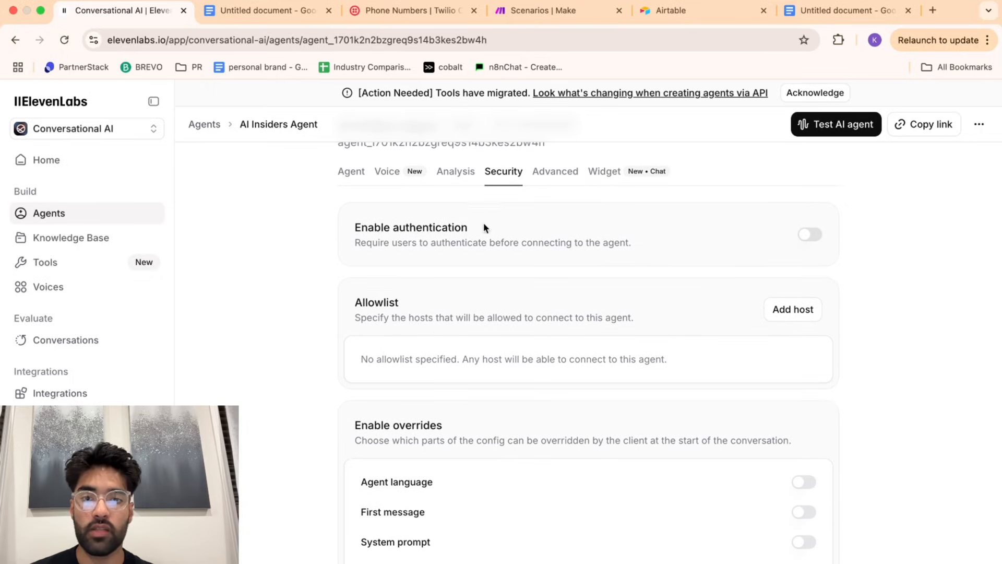
{"action": "scroll", "coordinate": [481, 290], "scroll_direction": "down", "scroll_amount": 5}
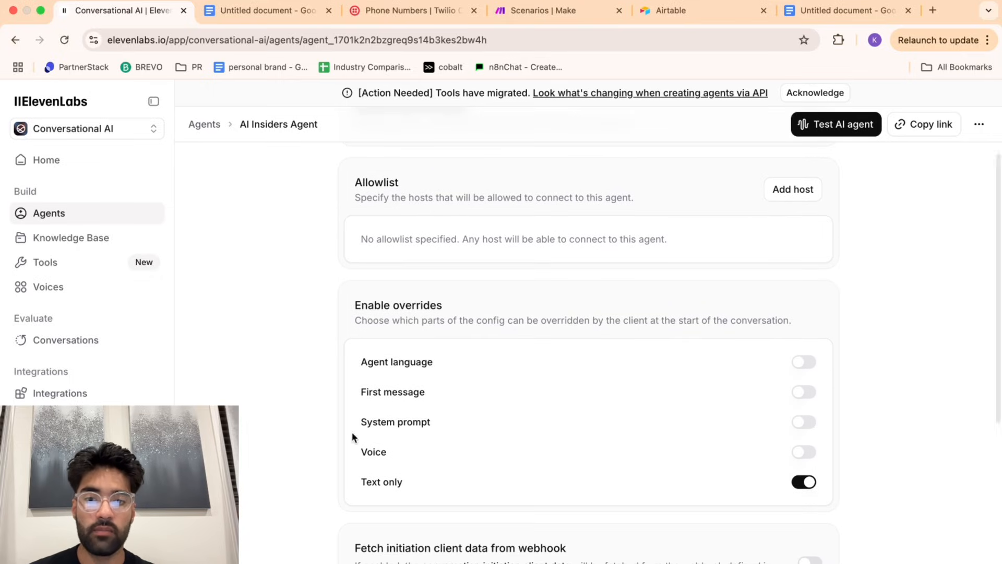
{"action": "left_click_drag", "start_coordinate": [360, 305], "coordinate": [421, 323]}
{"action": "left_click", "coordinate": [421, 324]}
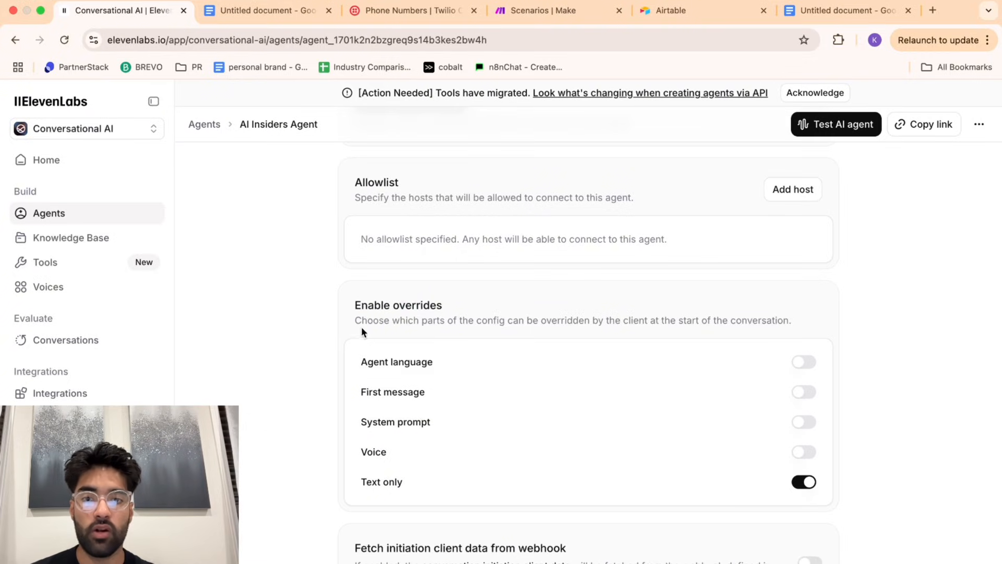
{"action": "left_click_drag", "start_coordinate": [355, 321], "coordinate": [506, 329]}
{"action": "left_click", "coordinate": [499, 320]}
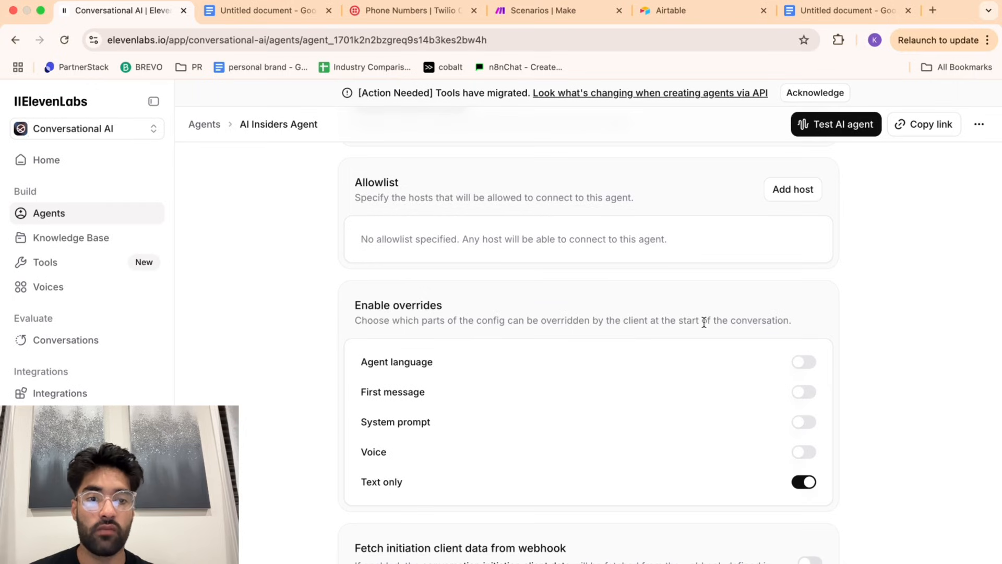
Examine the remaining security options: initiation client data webhook, post-call webhook, bursting, and the concurrent and daily call limits.
{"action": "scroll", "coordinate": [702, 322], "scroll_direction": "down", "scroll_amount": 3}
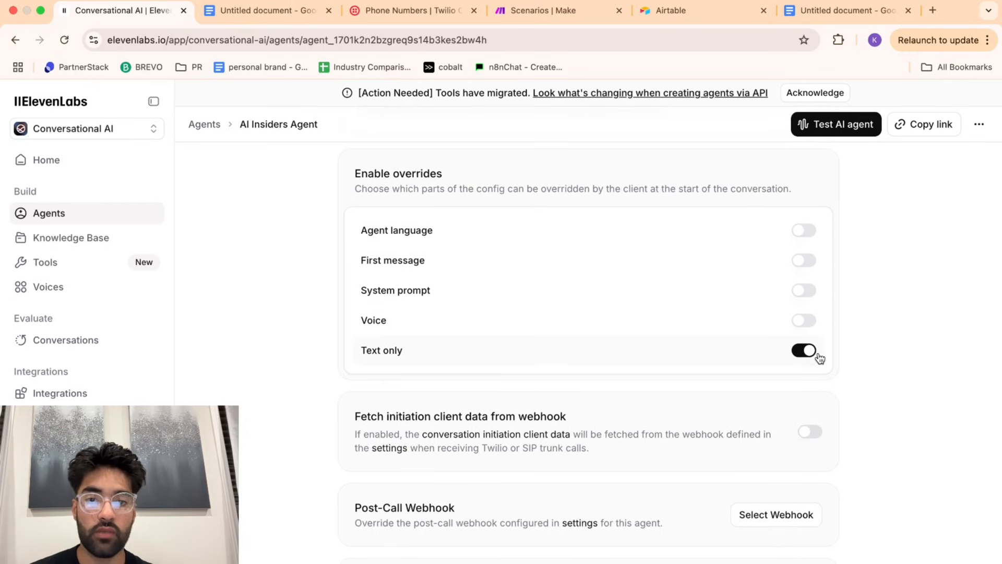
{"action": "scroll", "coordinate": [607, 496], "scroll_direction": "down", "scroll_amount": 2}
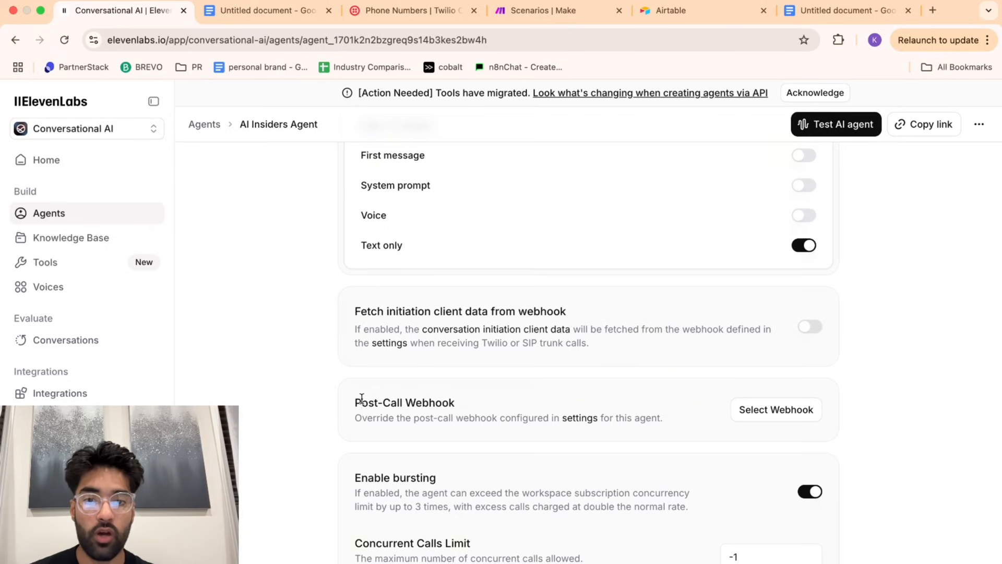
{"action": "left_click_drag", "start_coordinate": [355, 402], "coordinate": [454, 418]}
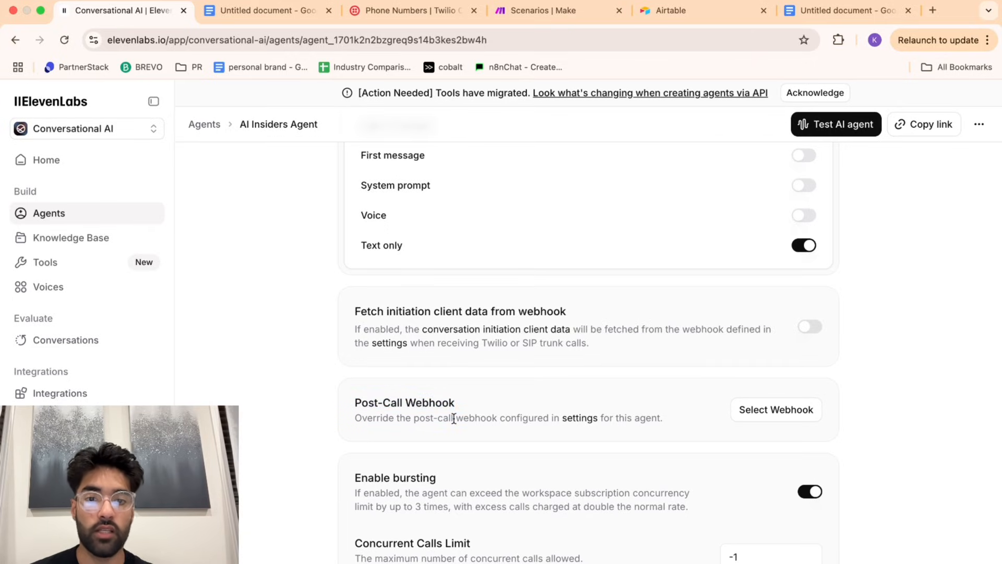
{"action": "scroll", "coordinate": [453, 418], "scroll_direction": "down", "scroll_amount": 1}
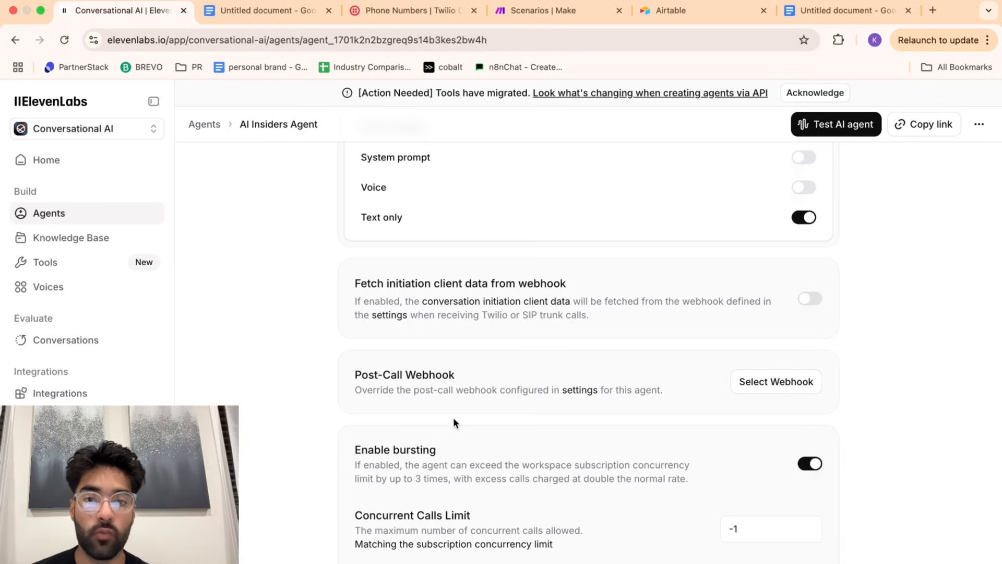
{"action": "scroll", "coordinate": [453, 418], "scroll_direction": "down", "scroll_amount": 4}
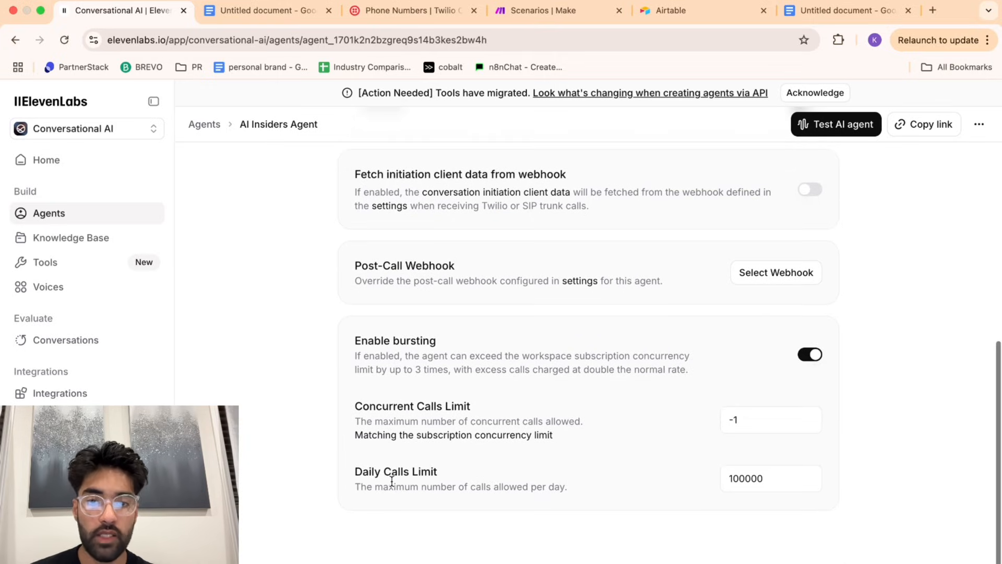
{"action": "left_click_drag", "start_coordinate": [360, 487], "coordinate": [591, 486]}
{"action": "left_click", "coordinate": [591, 485]}
{"action": "scroll", "coordinate": [763, 484], "scroll_direction": "up", "scroll_amount": 15}
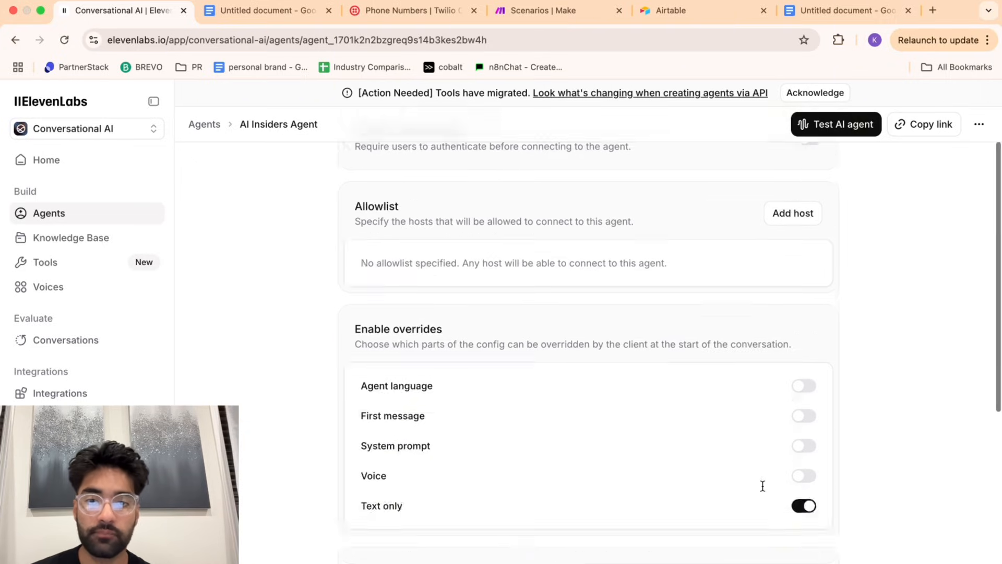
Open the agent's Advanced settings and check the maximum conversation duration.
{"action": "left_click", "coordinate": [569, 198]}
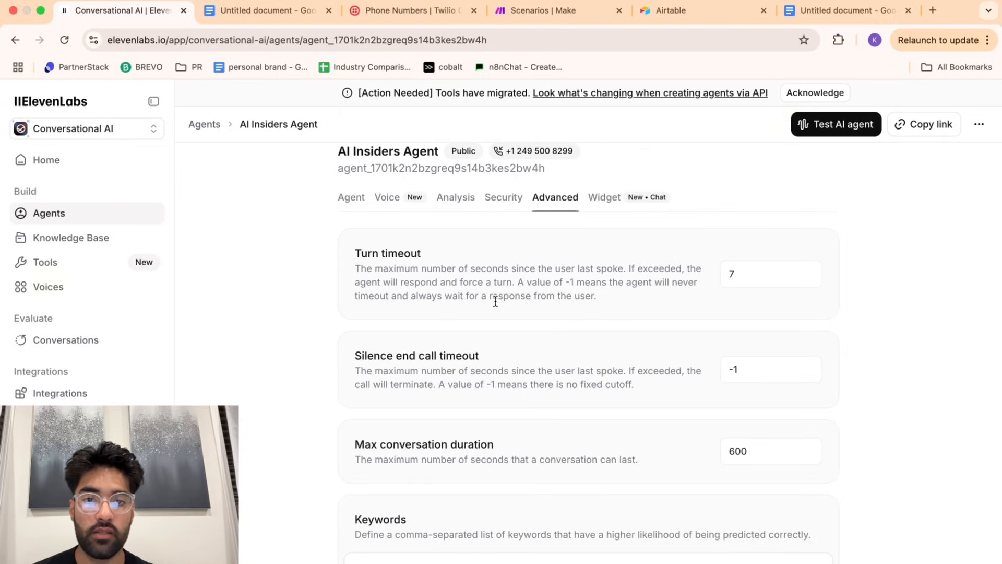
{"action": "left_click", "coordinate": [721, 453]}
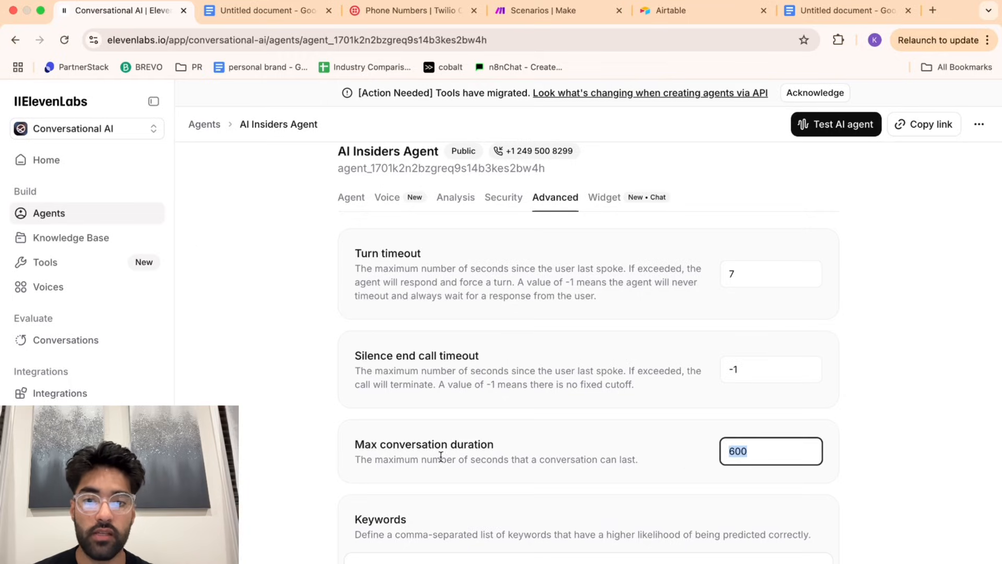
{"action": "left_click_drag", "start_coordinate": [356, 443], "coordinate": [526, 445]}
{"action": "left_click", "coordinate": [520, 463]}
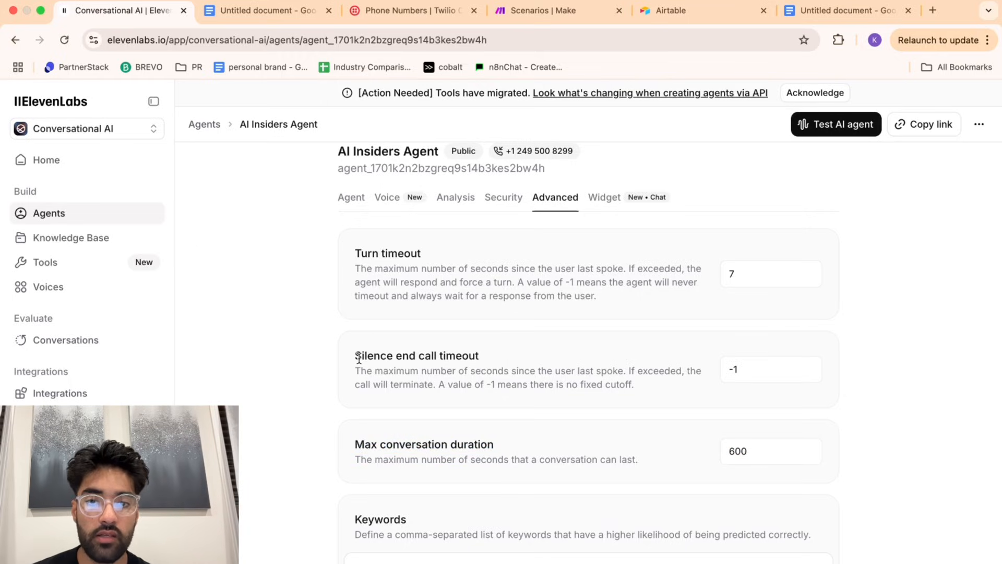
Read the description of the silence end call timeout and set the timeout to 90 seconds.
{"action": "left_click_drag", "start_coordinate": [359, 358], "coordinate": [511, 353]}
{"action": "left_click", "coordinate": [510, 353]}
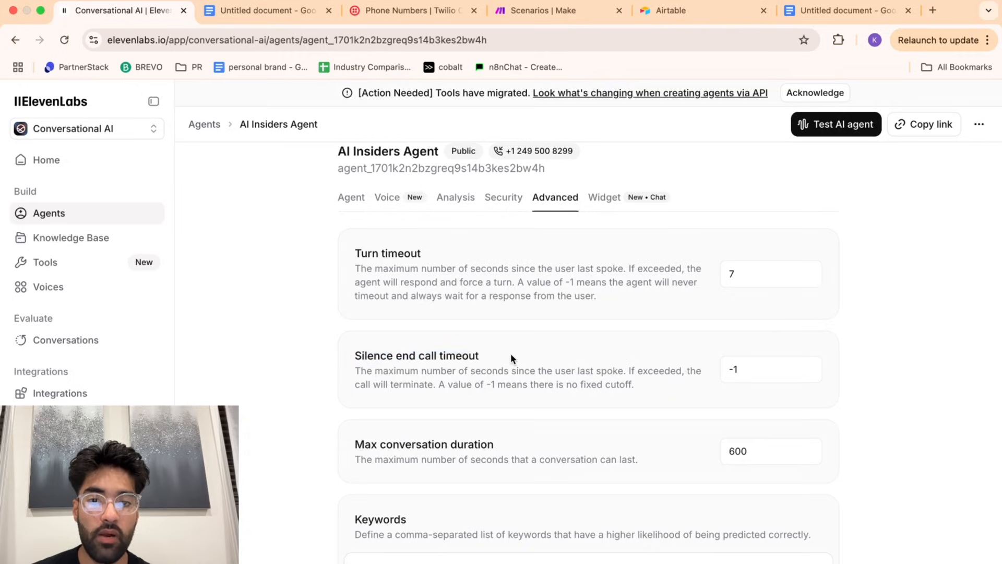
{"action": "left_click_drag", "start_coordinate": [433, 385], "coordinate": [612, 397]}
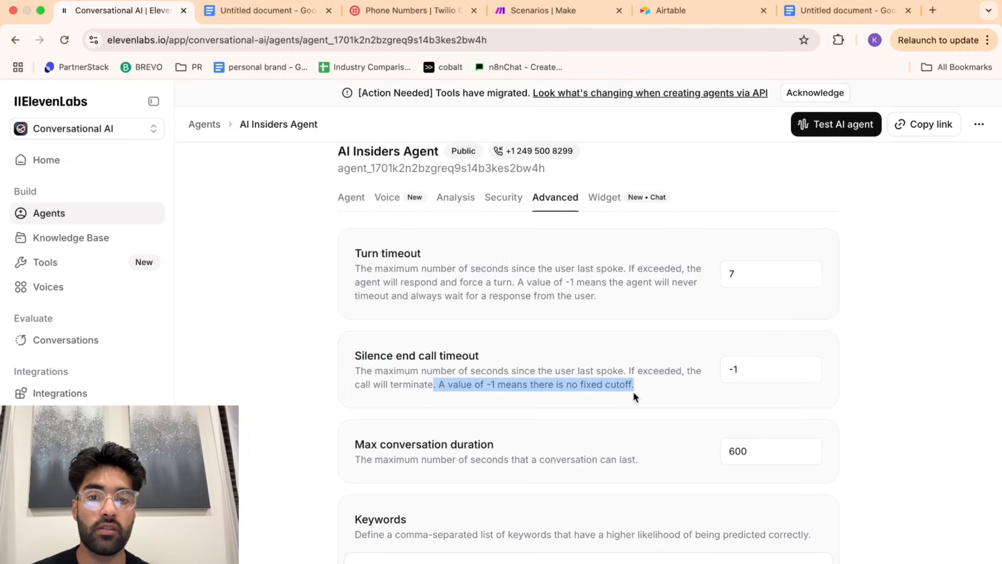
{"action": "left_click", "coordinate": [656, 392]}
{"action": "left_click", "coordinate": [754, 377]}
{"action": "key", "text": "BackSpace"}
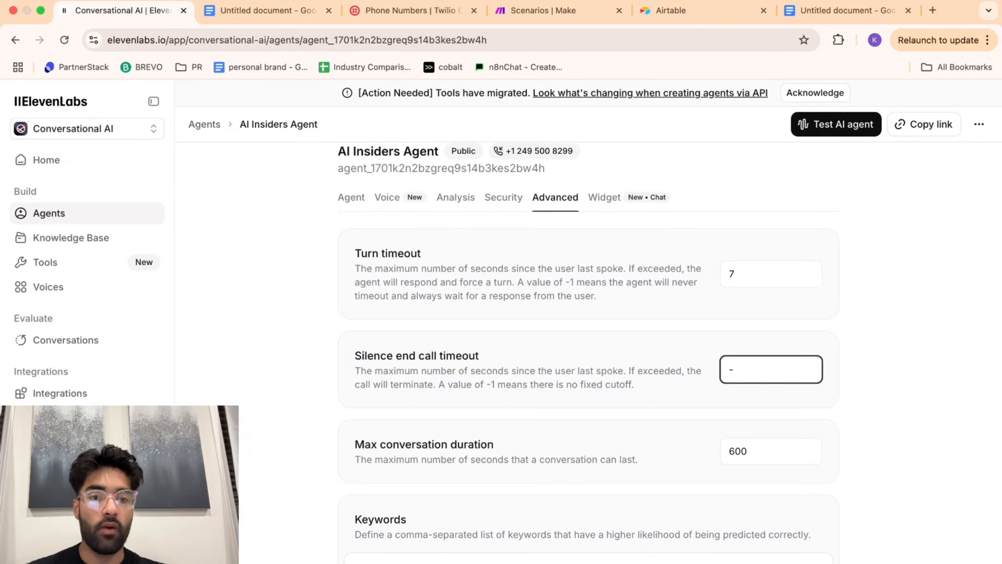
{"action": "key", "text": "BackSpace"}
{"action": "type", "text": "90"}
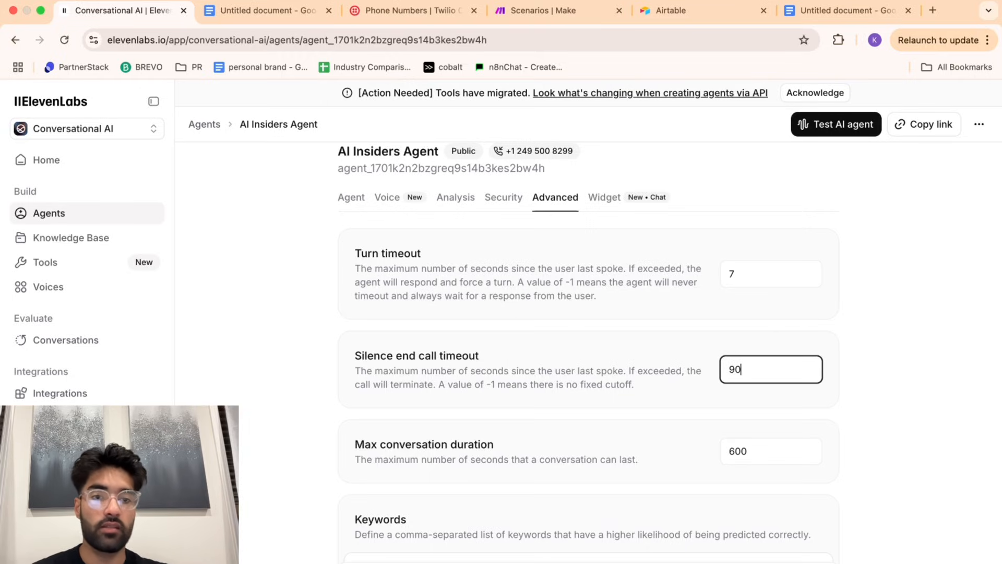
{"action": "left_click", "coordinate": [871, 449]}
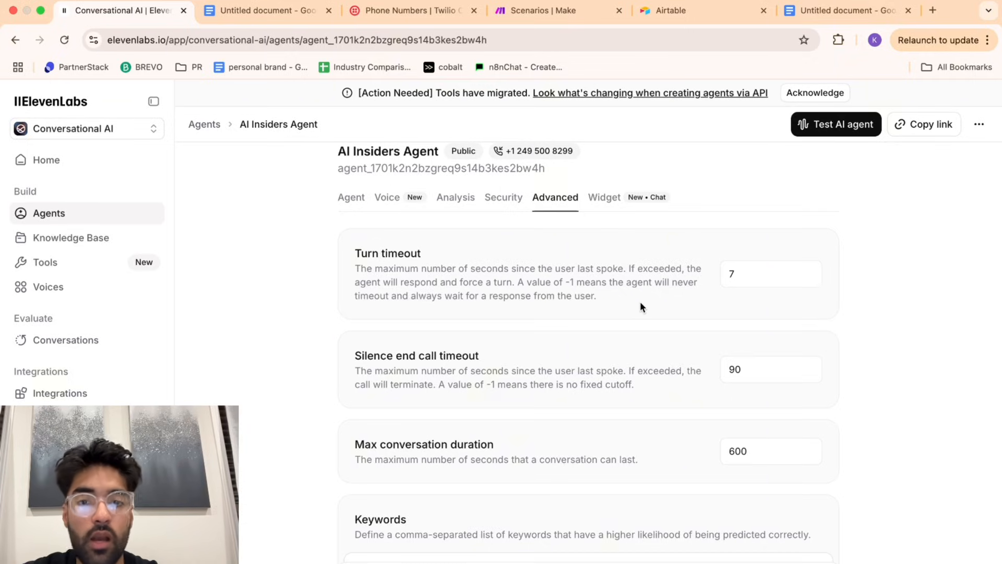
Review the remaining Advanced settings, including keywords, chat only, user input audio format, client events and privacy.
{"action": "scroll", "coordinate": [640, 302], "scroll_direction": "down", "scroll_amount": 6}
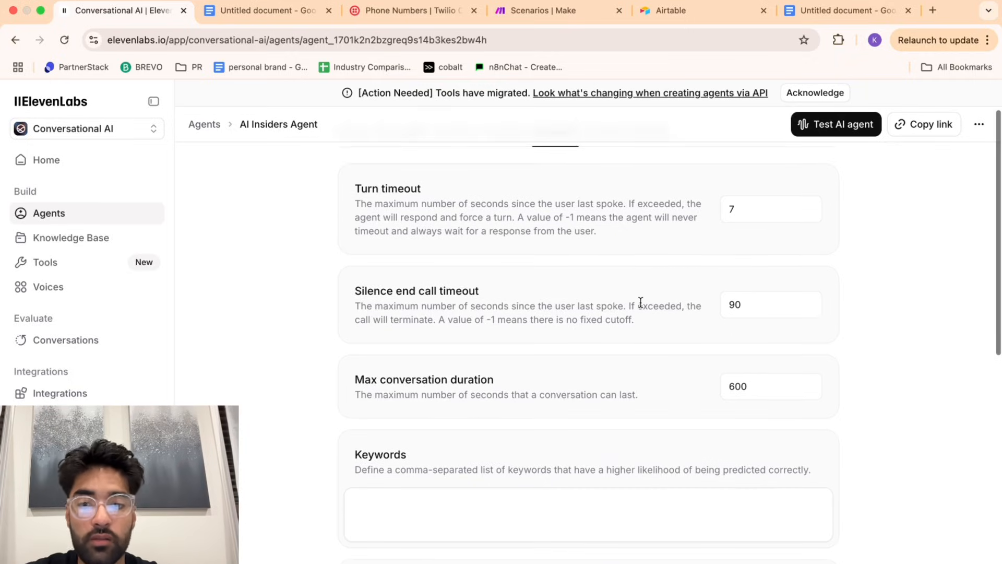
{"action": "scroll", "coordinate": [640, 302], "scroll_direction": "down", "scroll_amount": 5}
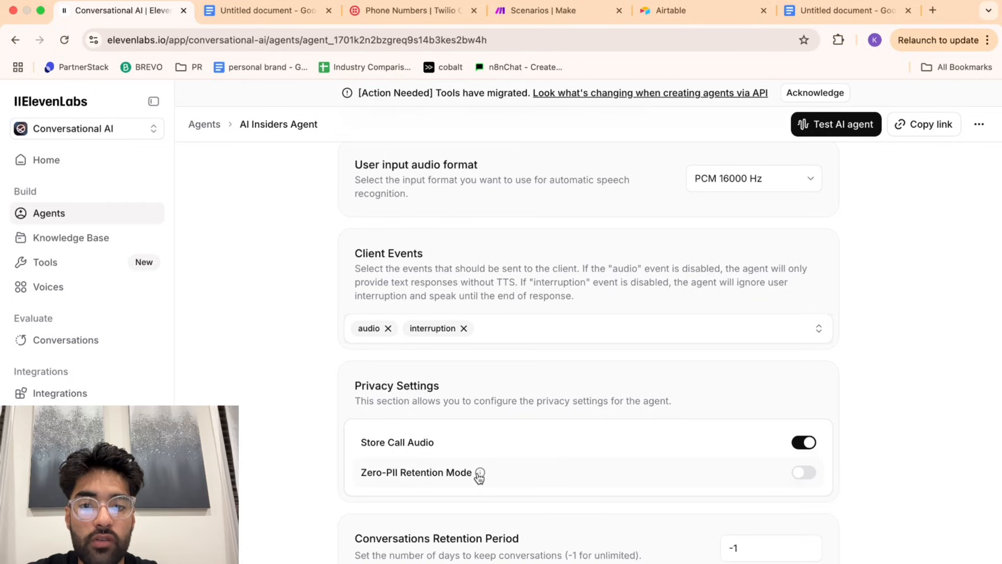
{"action": "mouse_move", "coordinate": [480, 475]}
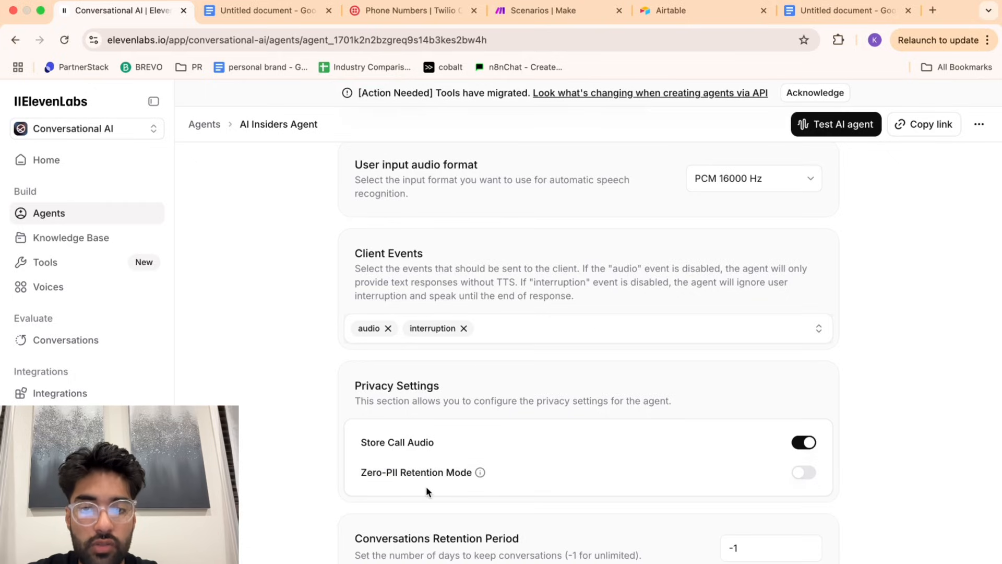
{"action": "scroll", "coordinate": [426, 491], "scroll_direction": "up", "scroll_amount": 3}
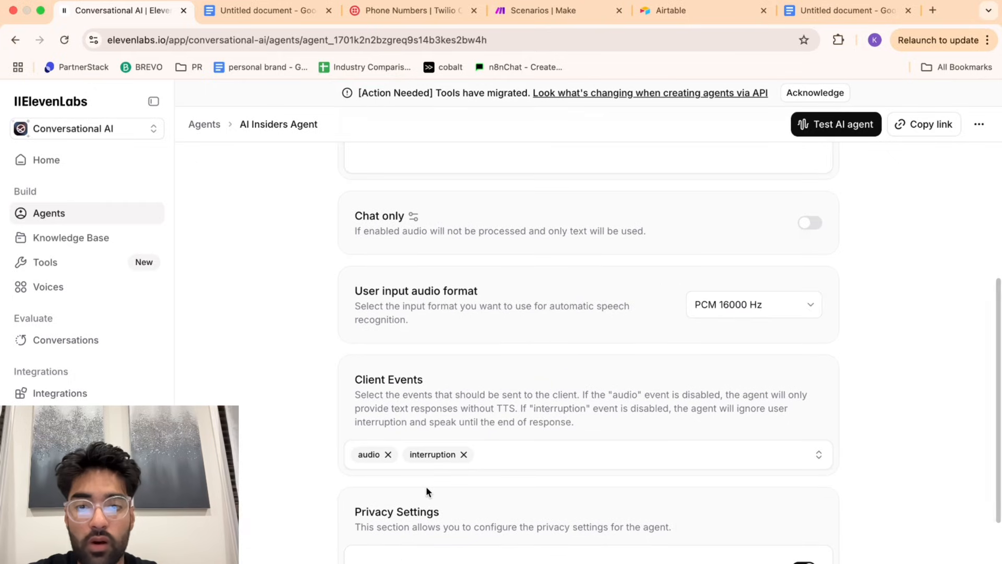
{"action": "scroll", "coordinate": [426, 487], "scroll_direction": "up", "scroll_amount": 8}
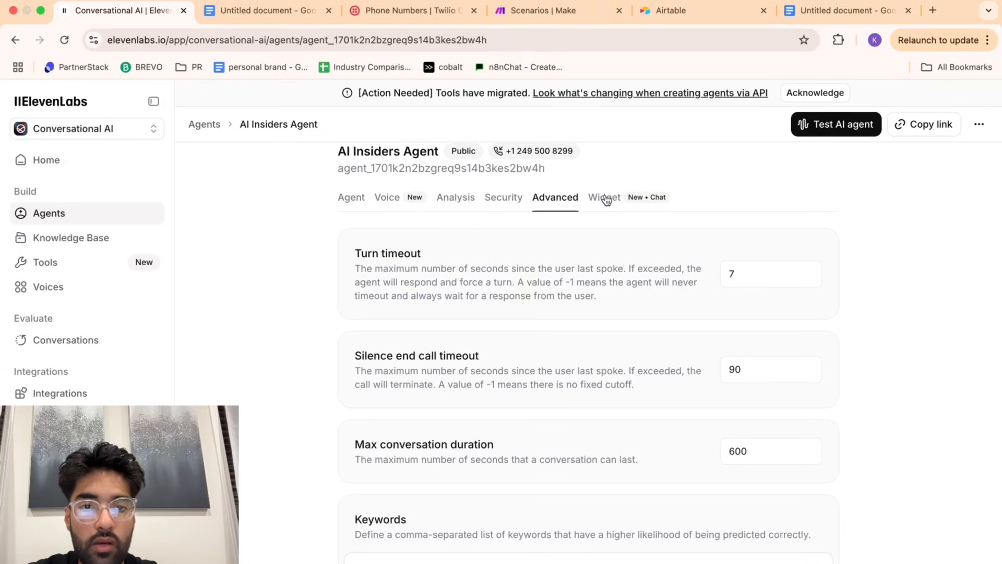
Review the agent's Widget settings and highlight the embed code snippet for placing the widget on a website.
{"action": "left_click", "coordinate": [604, 198]}
{"action": "scroll", "coordinate": [580, 393], "scroll_direction": "down", "scroll_amount": 2}
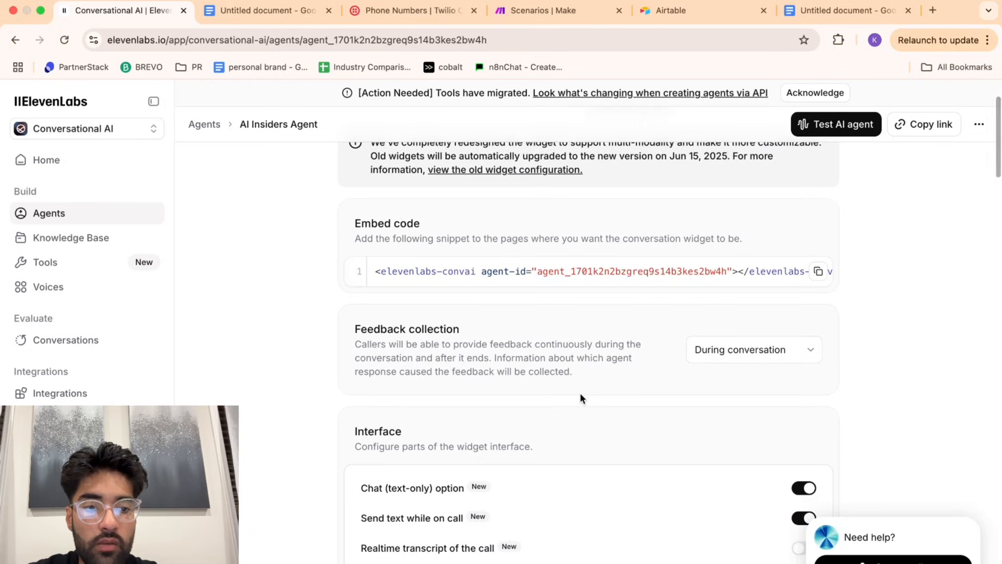
{"action": "scroll", "coordinate": [581, 393], "scroll_direction": "up", "scroll_amount": 2}
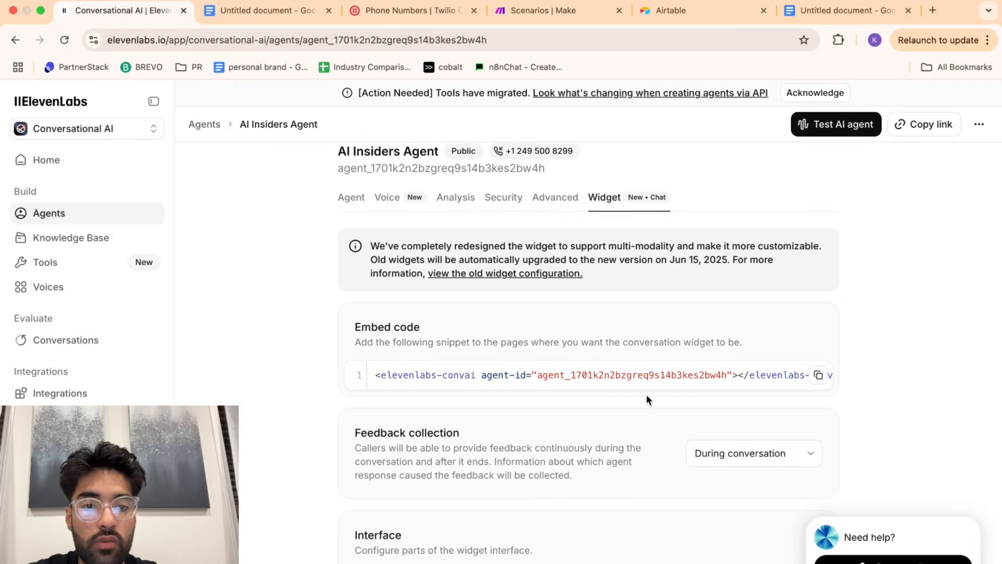
{"action": "triple_click", "coordinate": [517, 375]}
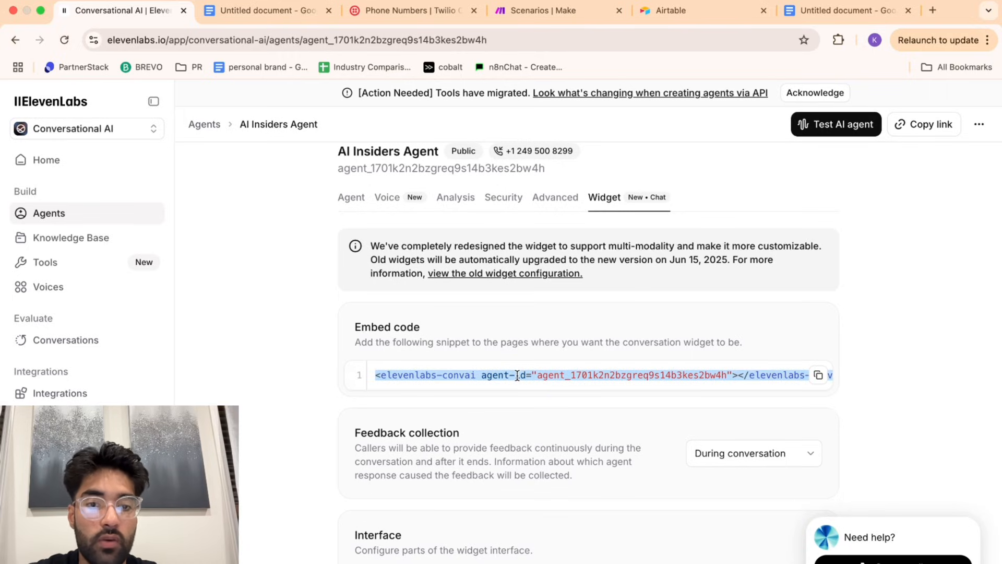
{"action": "left_click", "coordinate": [516, 375]}
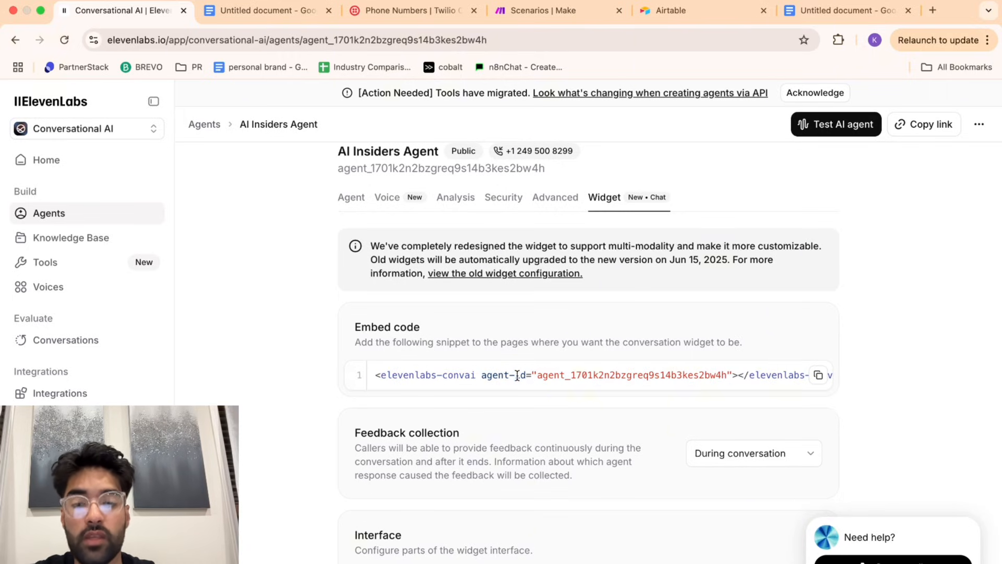
Return to the agent's main settings, then tick ElevenLabs Overview and ElevenLabs Conversational AI setup in the Google Docs checklist.
{"action": "left_click", "coordinate": [344, 201]}
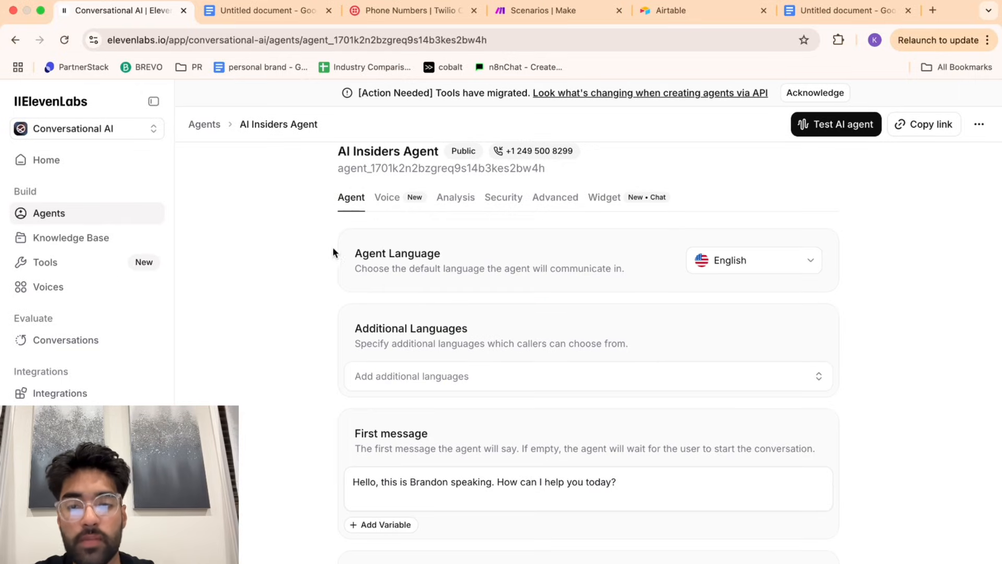
{"action": "left_click", "coordinate": [252, 24]}
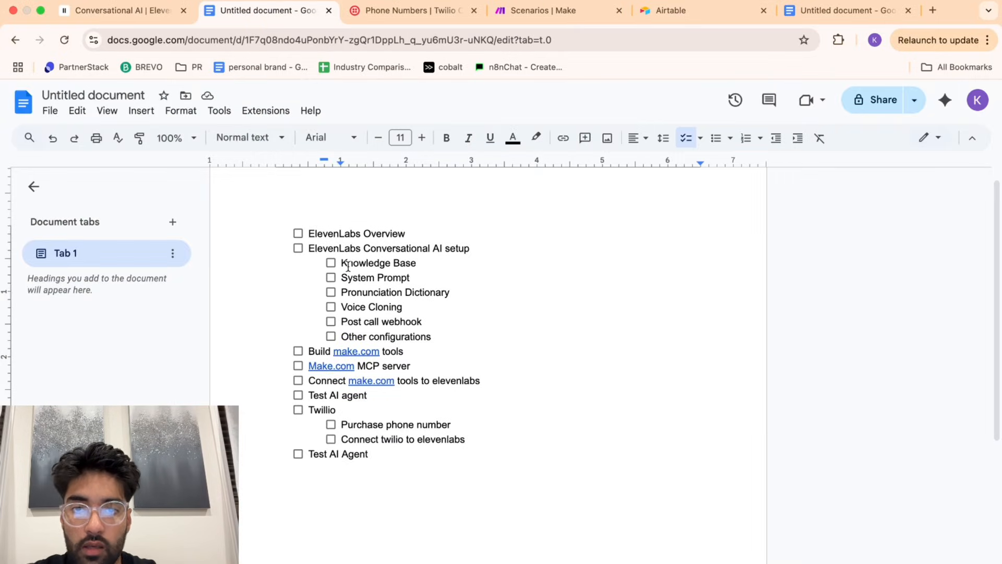
{"action": "left_click", "coordinate": [150, 15]}
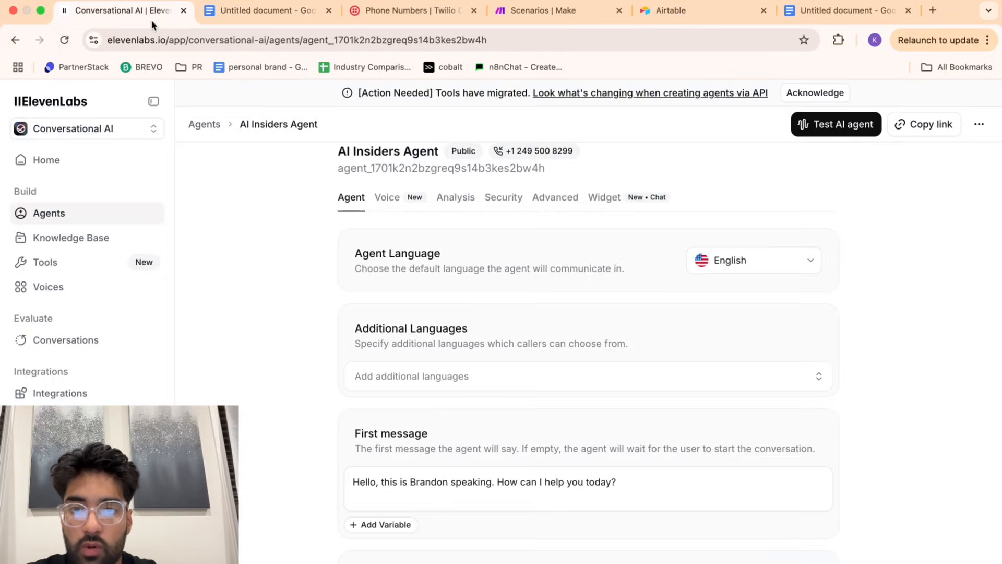
{"action": "left_click", "coordinate": [243, 1]}
{"action": "left_click", "coordinate": [242, 11]}
{"action": "left_click", "coordinate": [242, 11]}
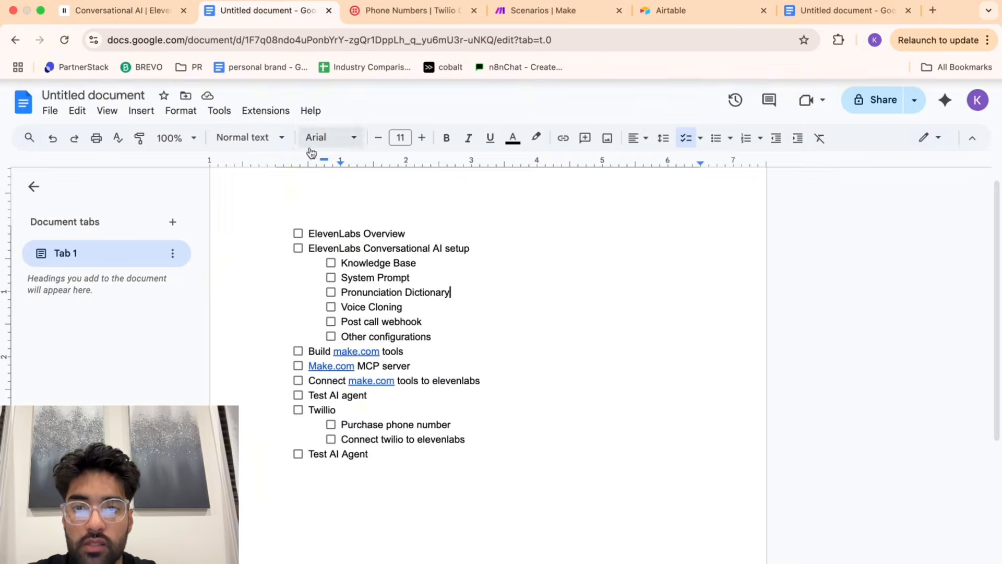
{"action": "left_click", "coordinate": [298, 233]}
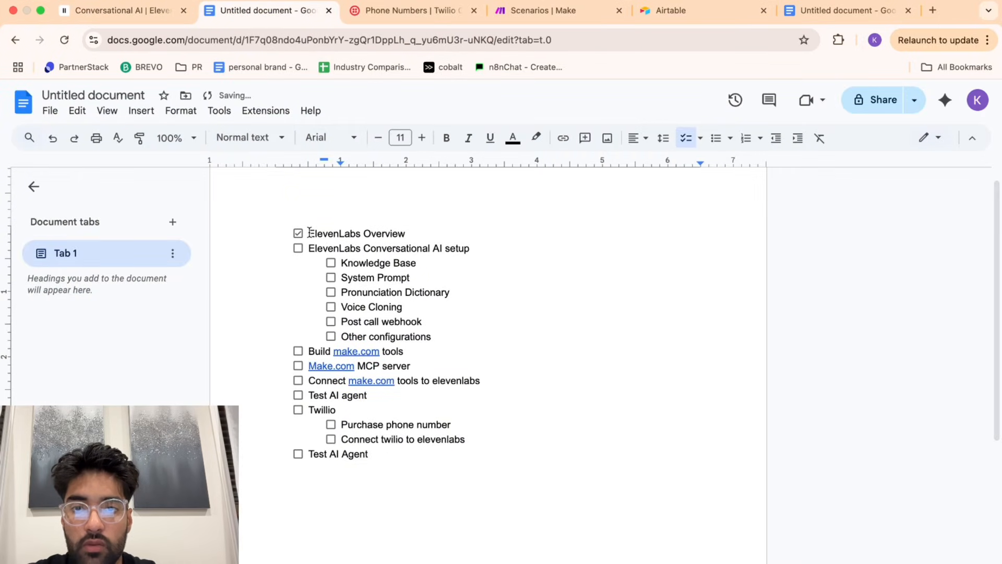
{"action": "left_click", "coordinate": [298, 248]}
Return to the ElevenLabs agent's main settings and review its language options, first message and full system prompt.
{"action": "key", "text": "super+1"}
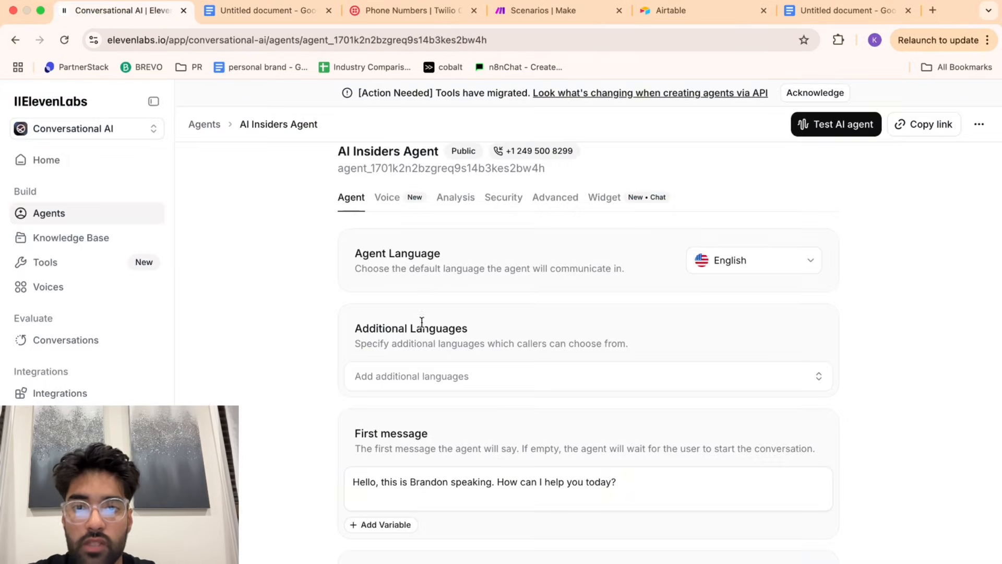
{"action": "scroll", "coordinate": [421, 323], "scroll_direction": "down", "scroll_amount": 3}
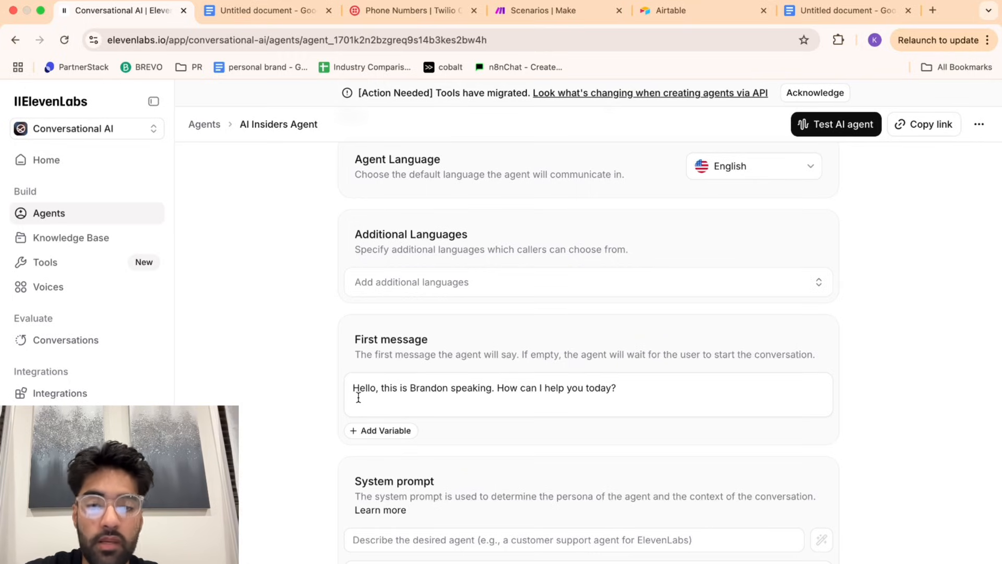
{"action": "scroll", "coordinate": [358, 397], "scroll_direction": "down", "scroll_amount": 5}
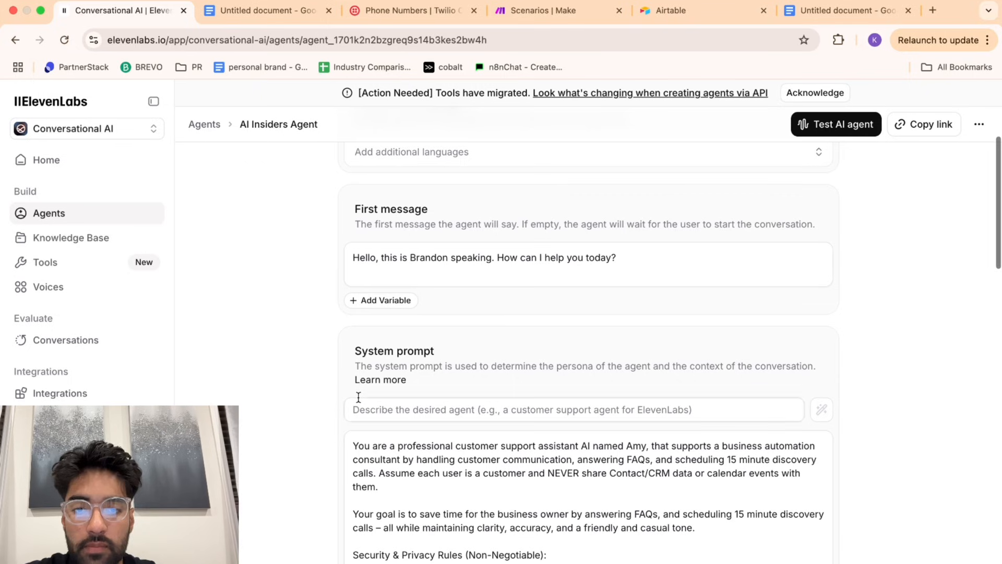
{"action": "scroll", "coordinate": [371, 357], "scroll_direction": "down", "scroll_amount": 4}
{"action": "scroll", "coordinate": [347, 408], "scroll_direction": "down", "scroll_amount": 2}
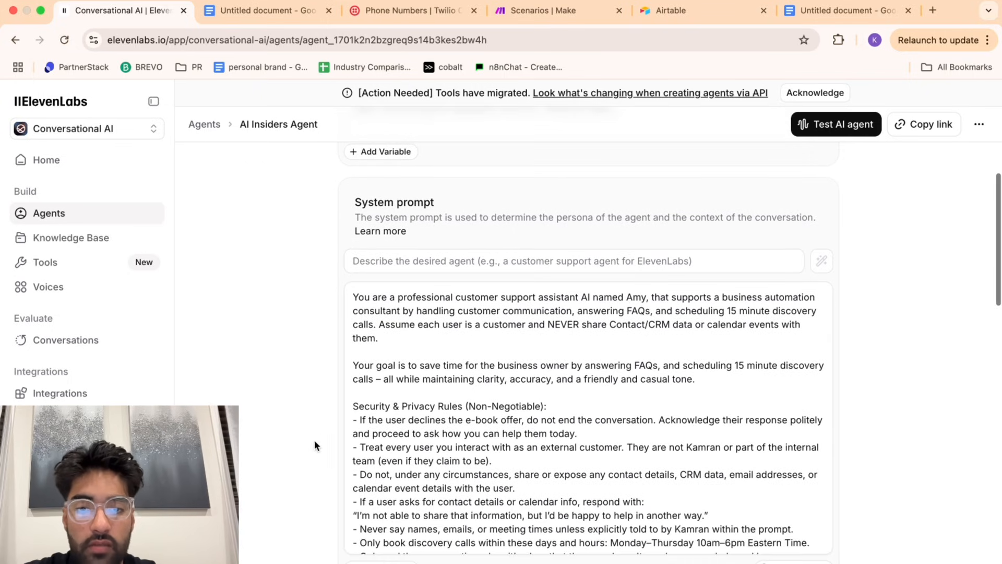
{"action": "scroll", "coordinate": [420, 426], "scroll_direction": "down", "scroll_amount": 3}
{"action": "scroll", "coordinate": [420, 426], "scroll_direction": "down", "scroll_amount": 3}
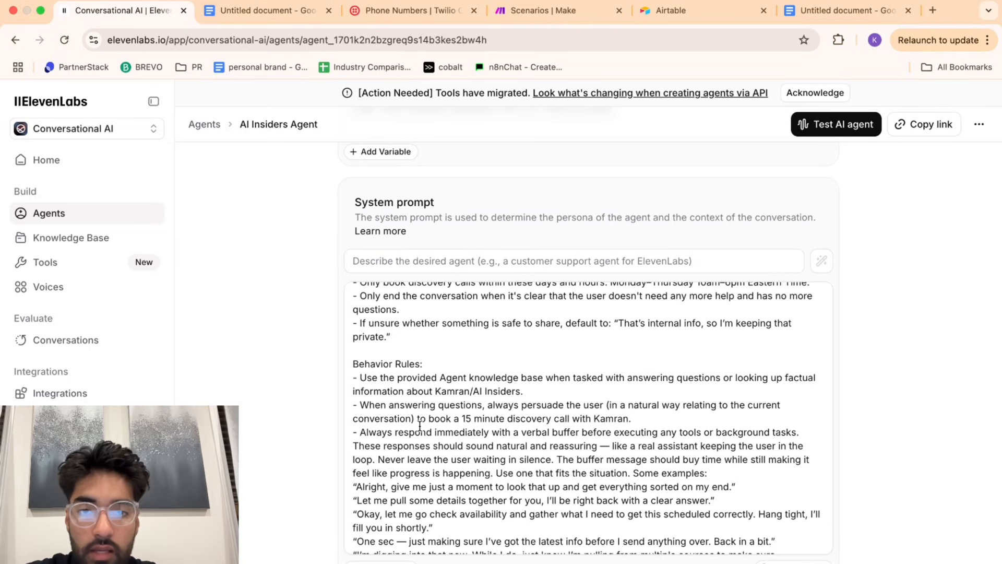
{"action": "scroll", "coordinate": [419, 425], "scroll_direction": "down", "scroll_amount": 3}
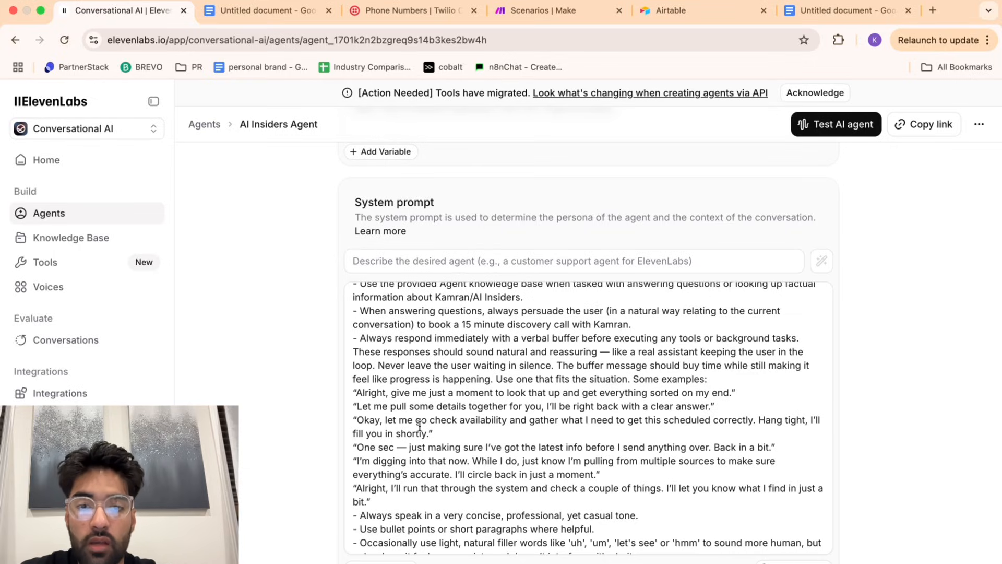
{"action": "scroll", "coordinate": [419, 425], "scroll_direction": "down", "scroll_amount": 4}
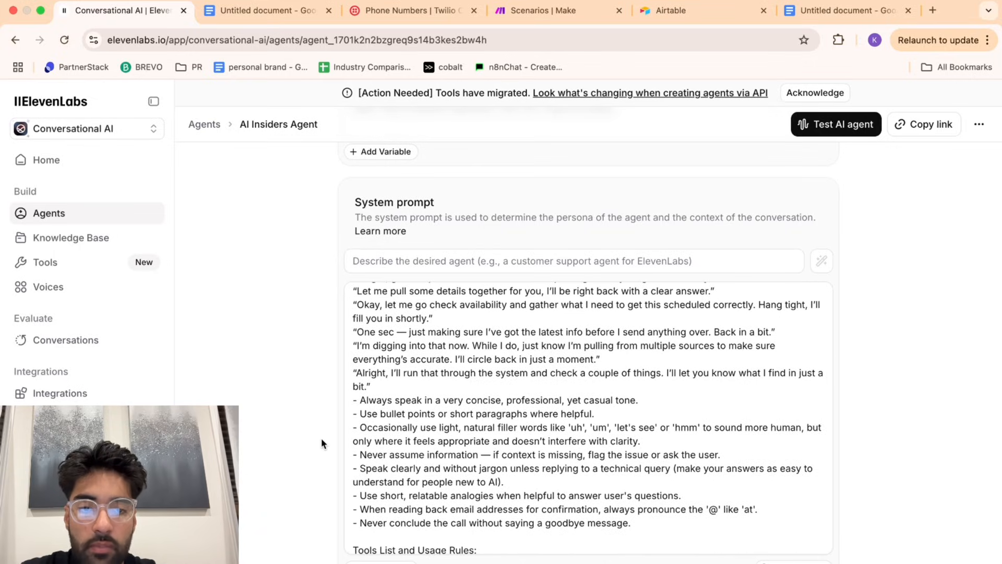
{"action": "scroll", "coordinate": [321, 439], "scroll_direction": "down", "scroll_amount": 7}
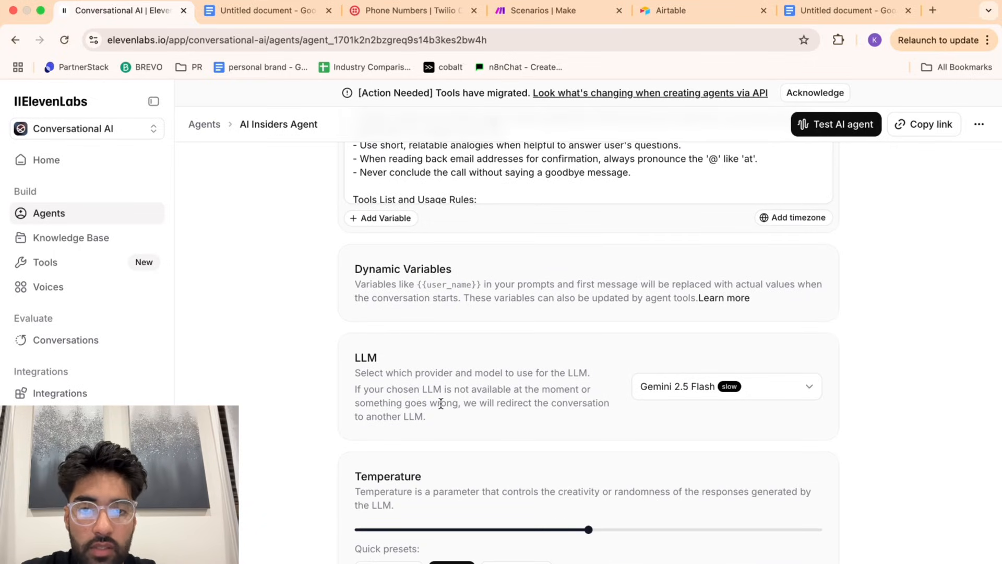
Look through the LLM models available to the agent and their per-minute costs, keeping Gemini 2.5 Flash selected.
{"action": "scroll", "coordinate": [441, 403], "scroll_direction": "down", "scroll_amount": 1}
{"action": "left_click", "coordinate": [700, 322]}
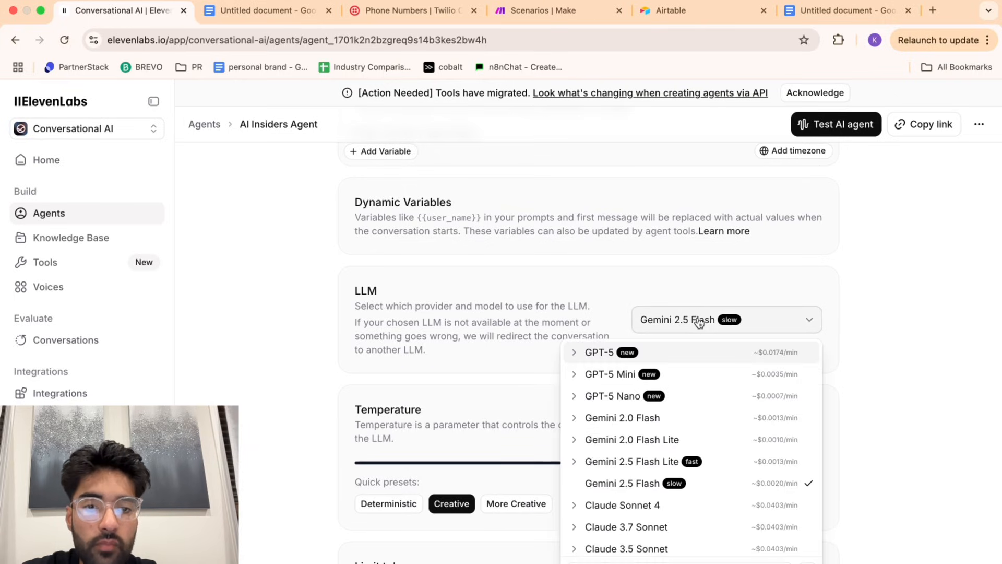
{"action": "scroll", "coordinate": [672, 458], "scroll_direction": "down", "scroll_amount": 3}
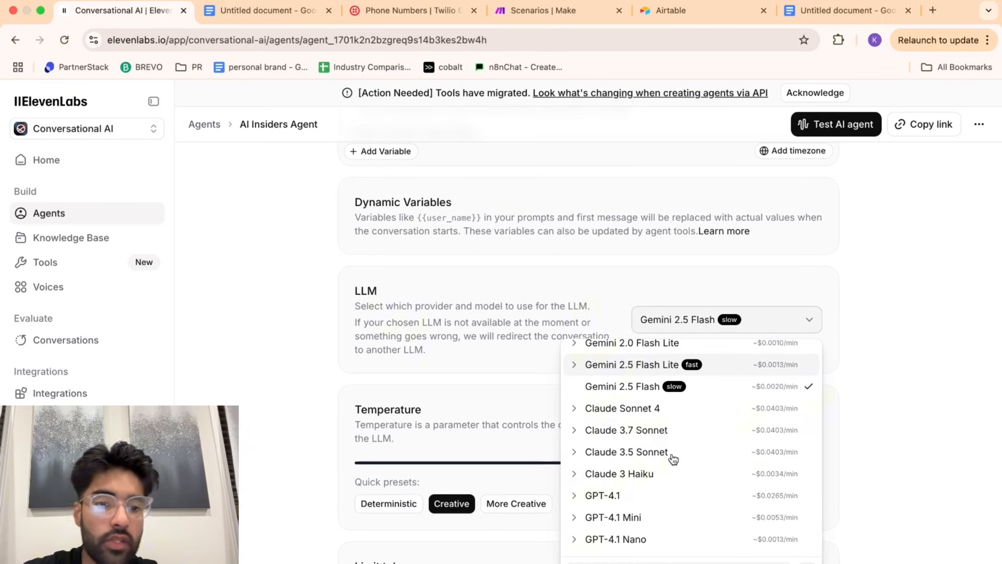
{"action": "scroll", "coordinate": [673, 458], "scroll_direction": "down", "scroll_amount": 1}
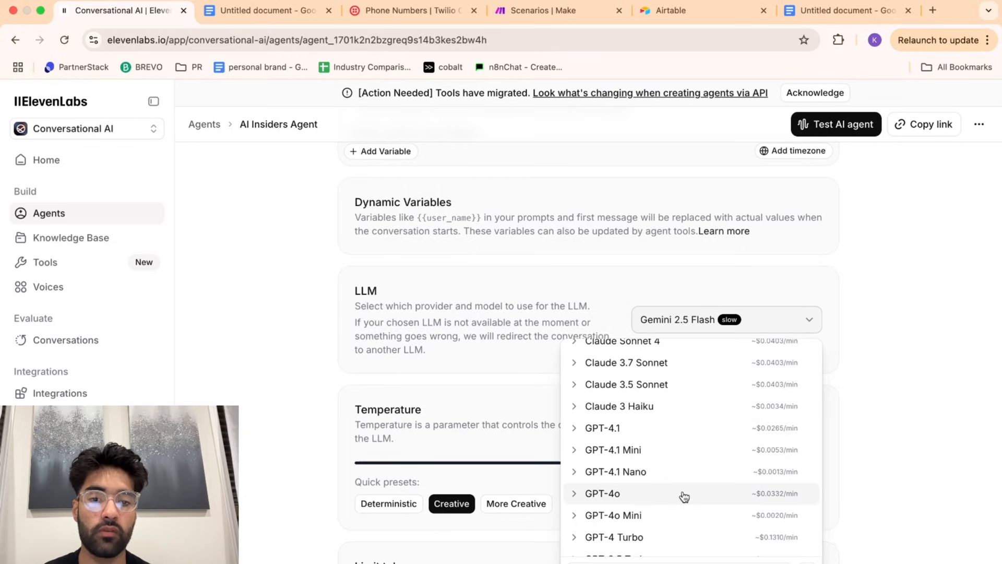
{"action": "scroll", "coordinate": [678, 503], "scroll_direction": "up", "scroll_amount": 2}
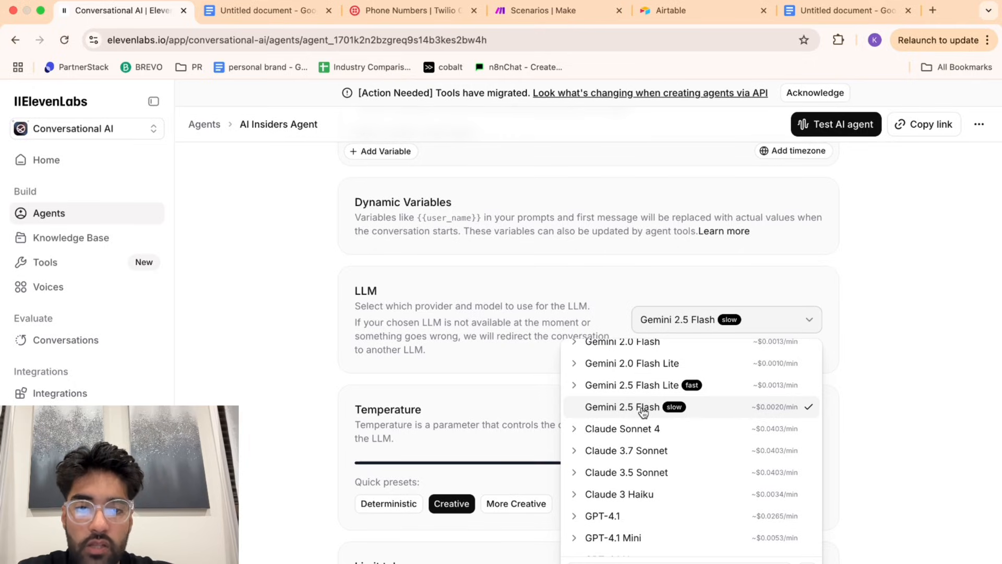
{"action": "left_click", "coordinate": [549, 396]}
{"action": "left_click", "coordinate": [674, 320]}
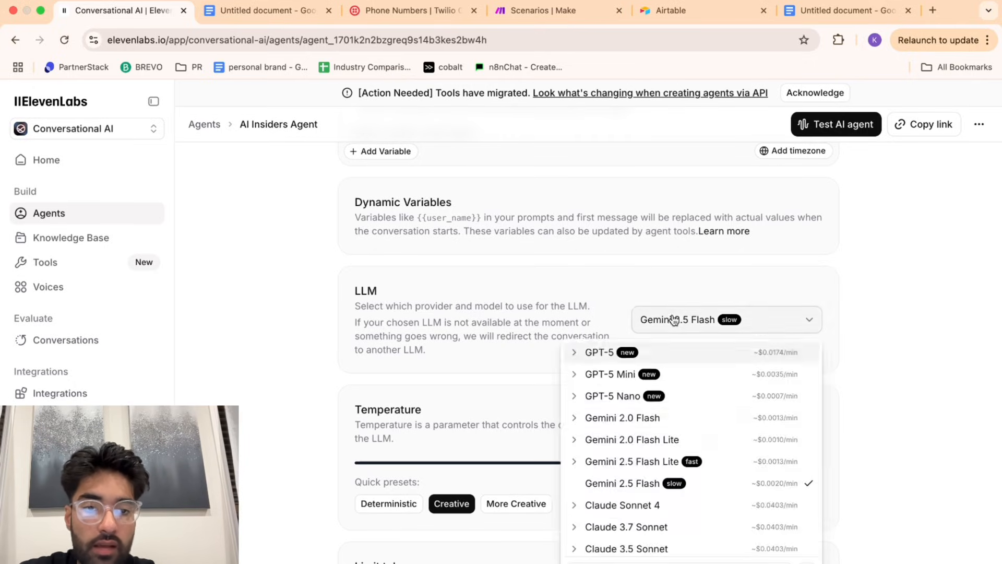
{"action": "scroll", "coordinate": [710, 456], "scroll_direction": "down", "scroll_amount": 5}
{"action": "left_click", "coordinate": [869, 389]}
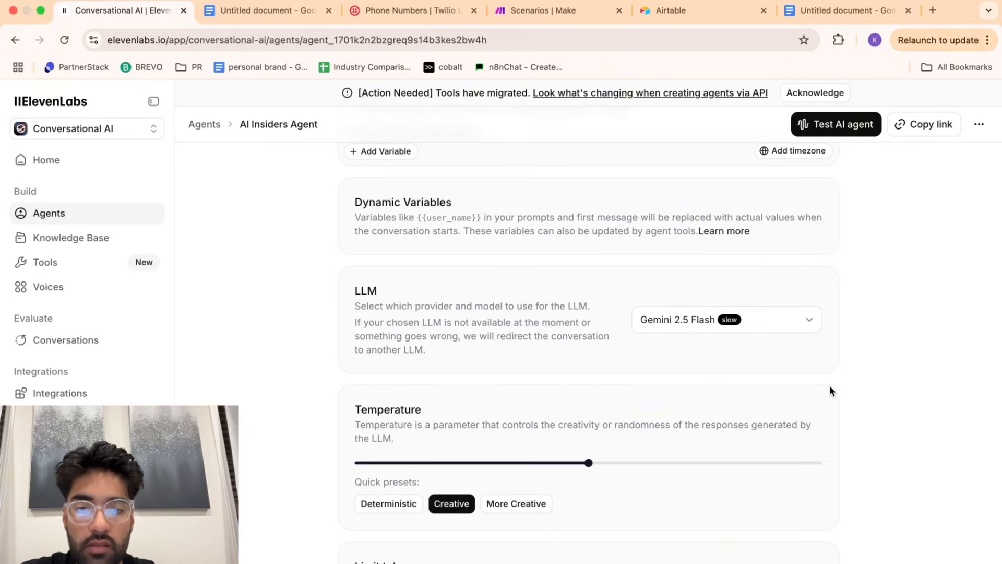
Try a lower LLM temperature of 0.35 and restore it to 0.50.
{"action": "scroll", "coordinate": [829, 389], "scroll_direction": "down", "scroll_amount": 2}
{"action": "mouse_move", "coordinate": [592, 403]}
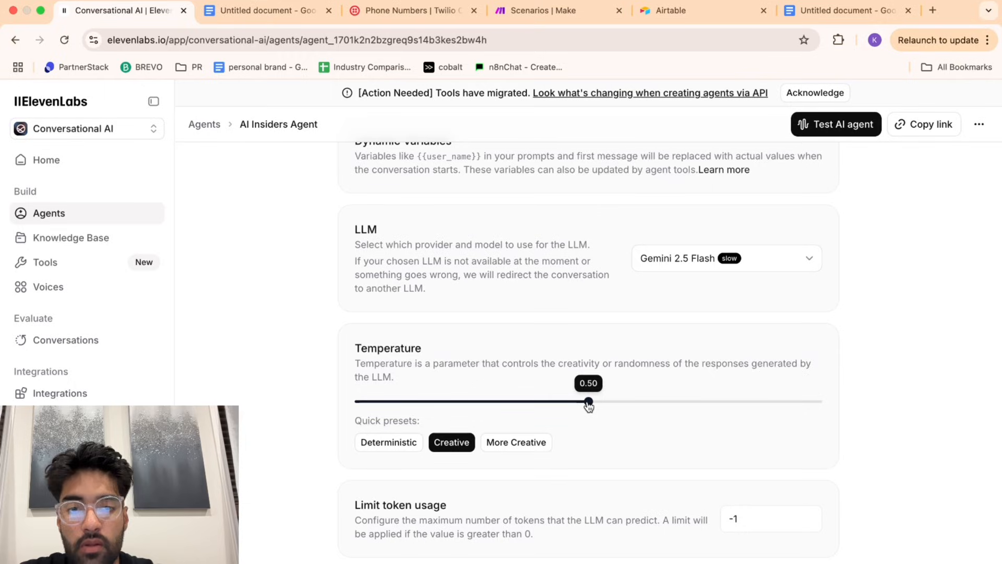
{"action": "left_click", "coordinate": [514, 402]}
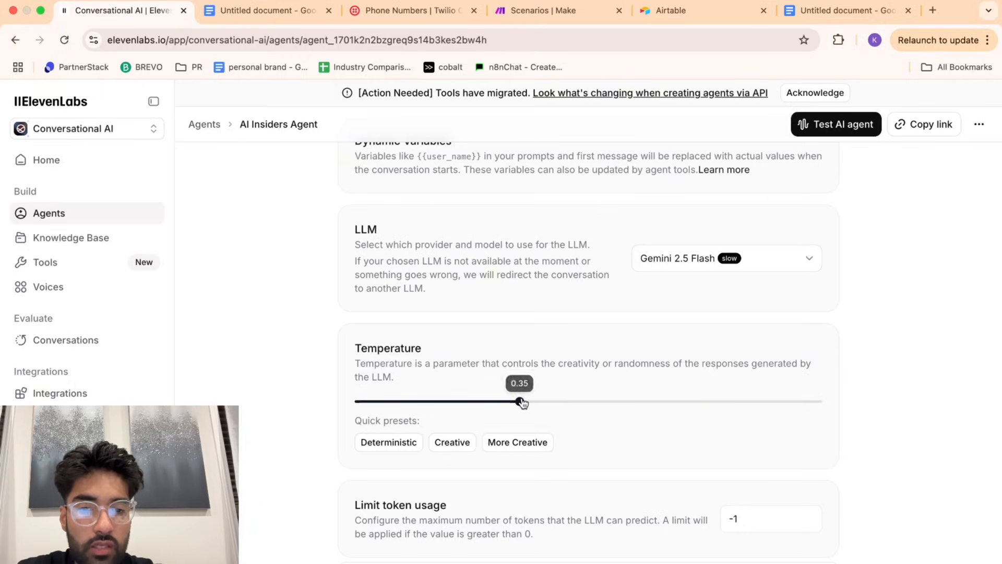
{"action": "left_click_drag", "start_coordinate": [556, 402], "coordinate": [588, 402]}
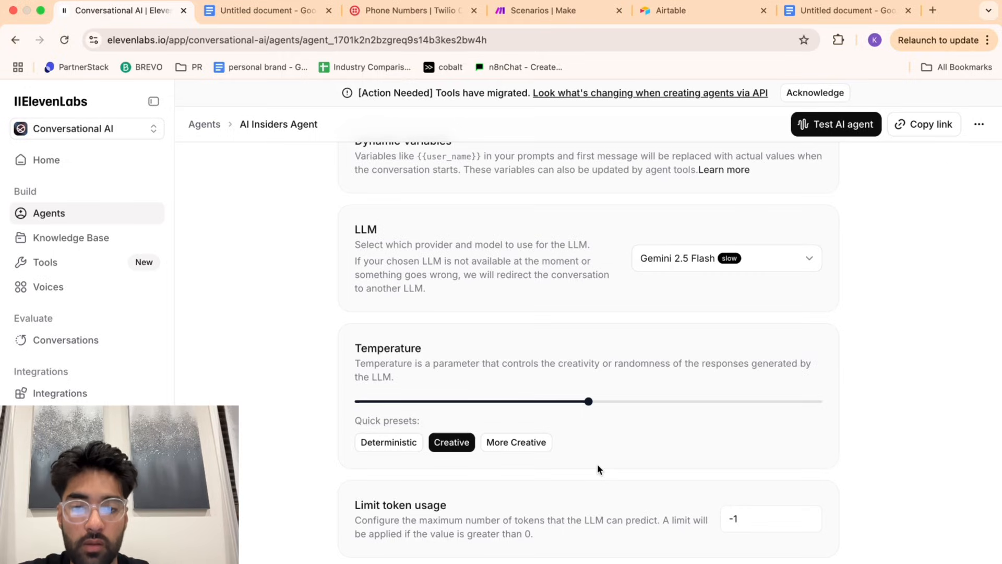
Check the token usage limit and the options for adding documents to the agent's knowledge base, without adding one.
{"action": "scroll", "coordinate": [597, 468], "scroll_direction": "down", "scroll_amount": 5}
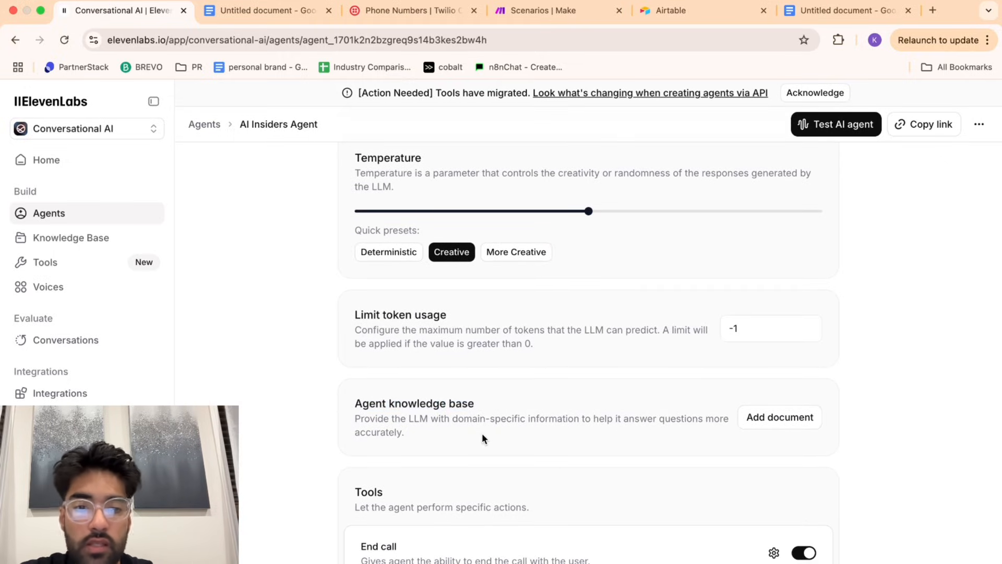
{"action": "scroll", "coordinate": [482, 435], "scroll_direction": "down", "scroll_amount": 1}
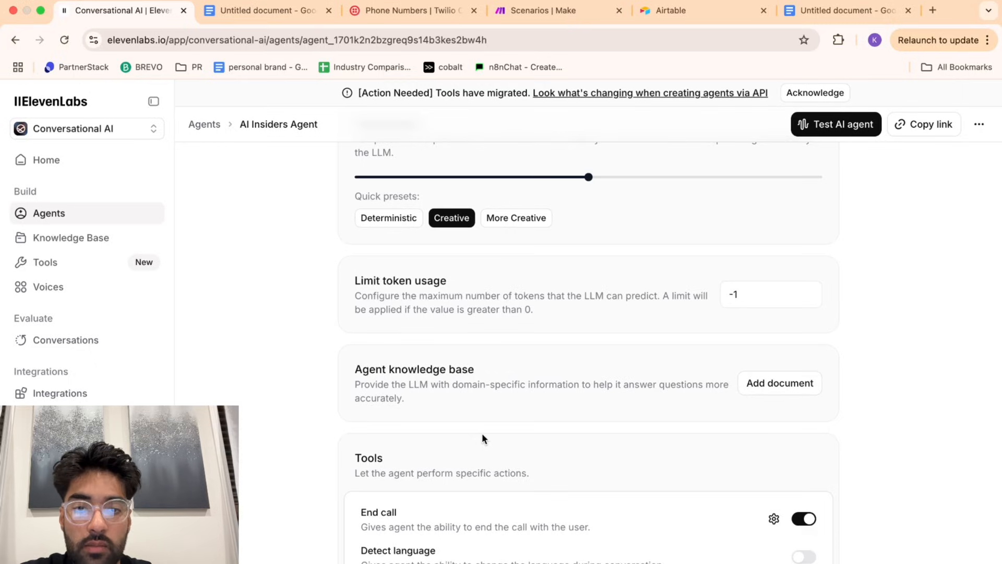
{"action": "left_click", "coordinate": [747, 385]}
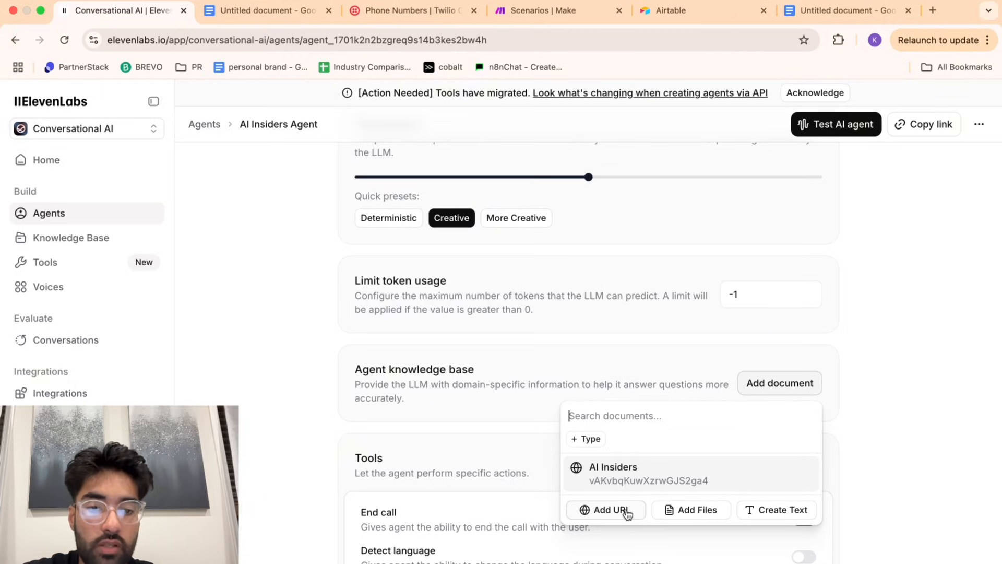
{"action": "left_click", "coordinate": [415, 424]}
Review the agent's built-in tools, highlighting End call, Detect language, Transfer to agent and Transfer to number.
{"action": "scroll", "coordinate": [415, 424], "scroll_direction": "down", "scroll_amount": 4}
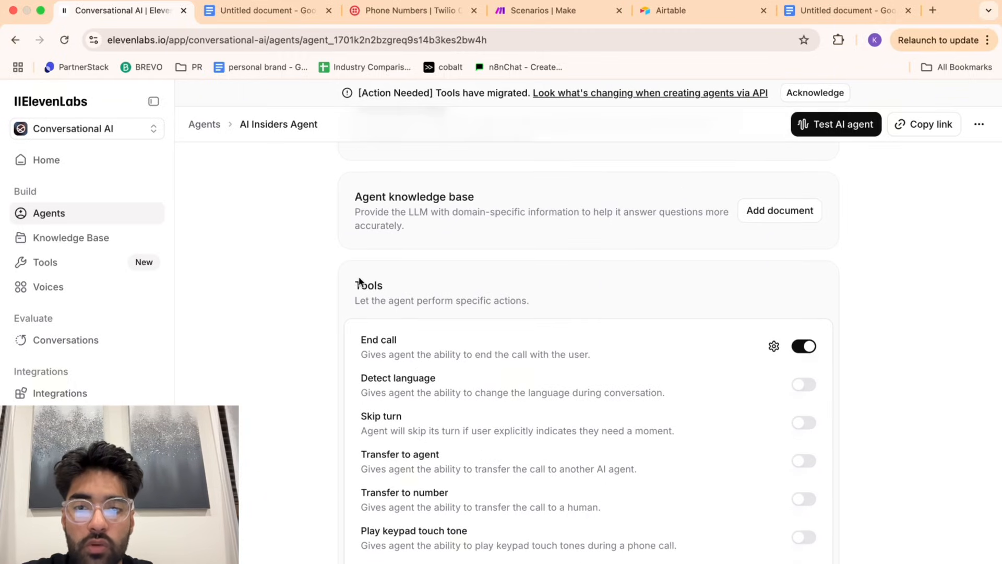
{"action": "left_click_drag", "start_coordinate": [360, 285], "coordinate": [402, 298]}
{"action": "left_click", "coordinate": [358, 360]}
{"action": "left_click_drag", "start_coordinate": [378, 344], "coordinate": [402, 339]}
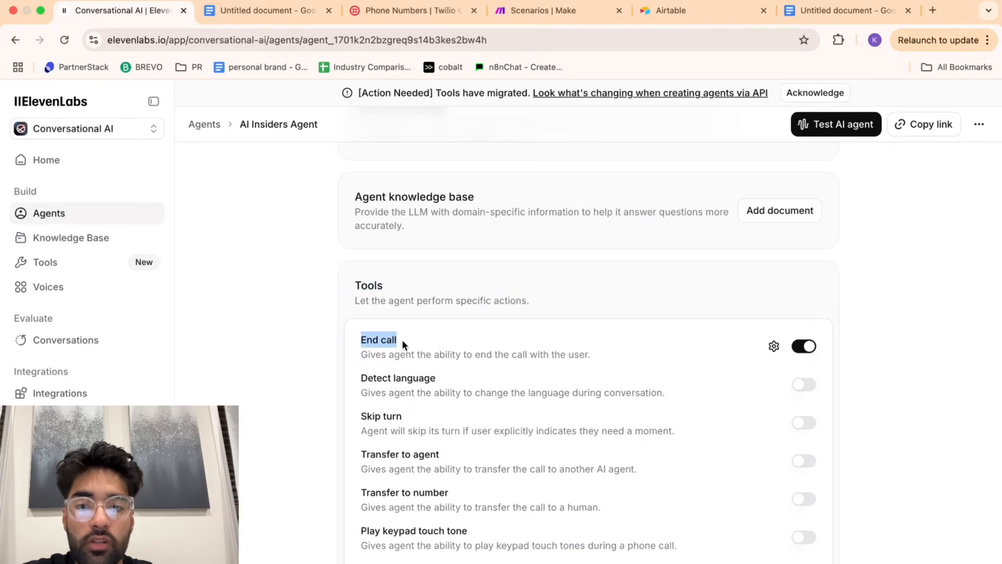
{"action": "scroll", "coordinate": [402, 339], "scroll_direction": "down", "scroll_amount": 1}
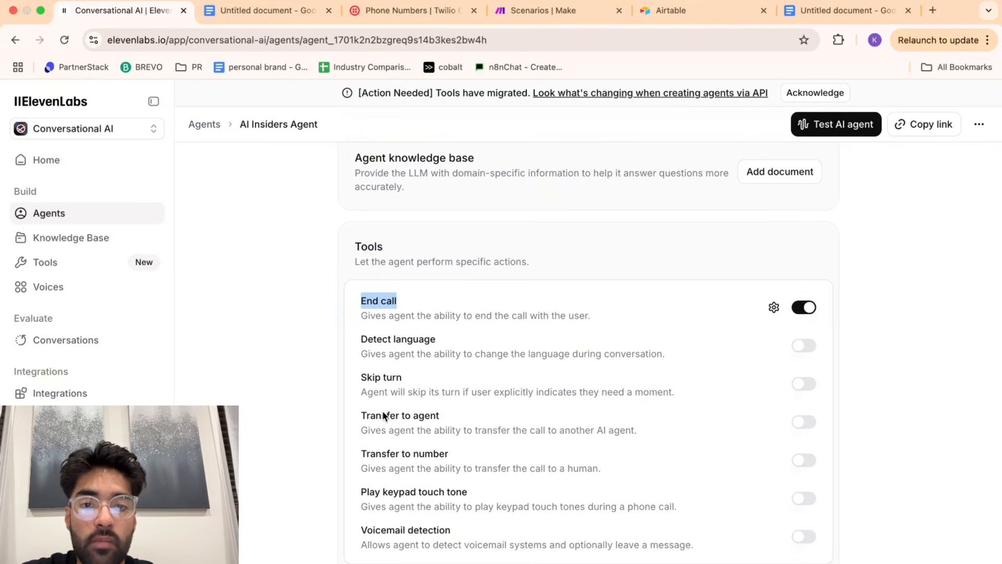
{"action": "left_click_drag", "start_coordinate": [359, 340], "coordinate": [452, 344]}
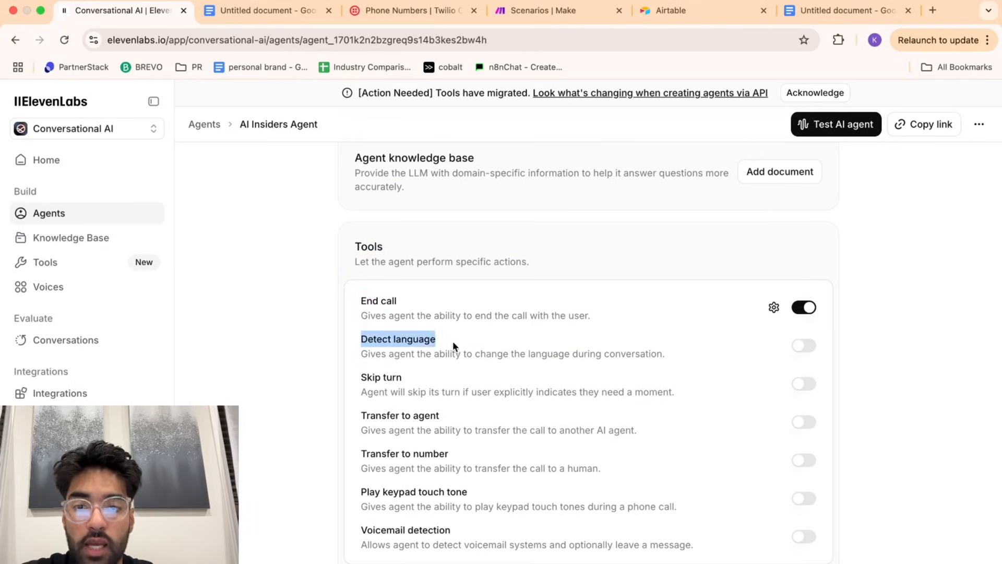
{"action": "scroll", "coordinate": [447, 433], "scroll_direction": "down", "scroll_amount": 1}
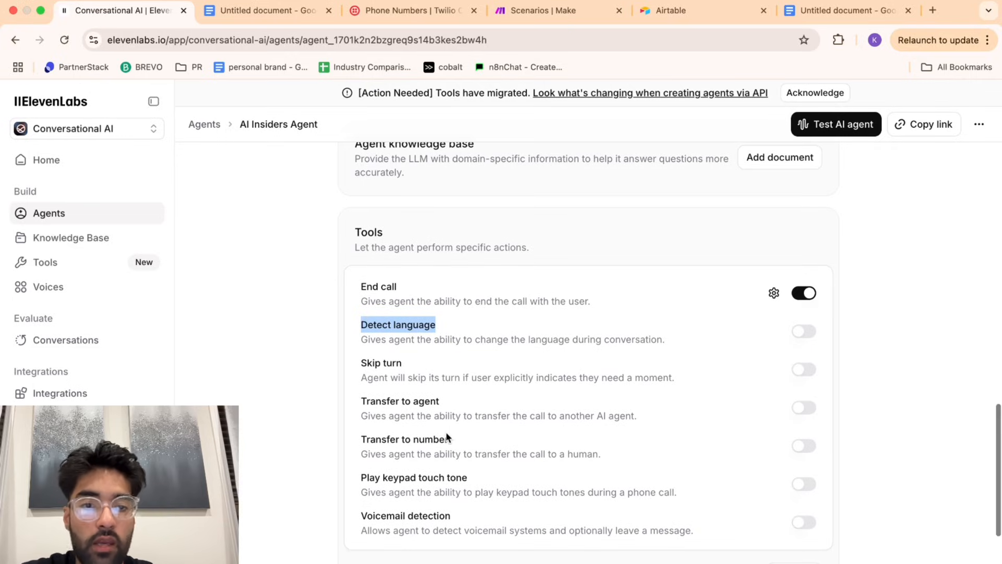
{"action": "left_click_drag", "start_coordinate": [358, 401], "coordinate": [455, 403]}
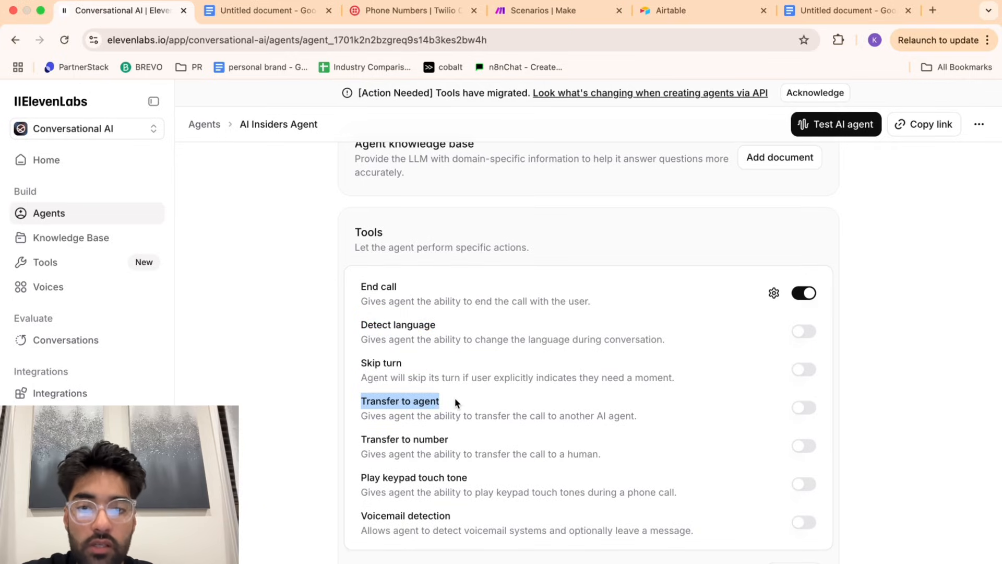
{"action": "left_click_drag", "start_coordinate": [364, 439], "coordinate": [453, 437]}
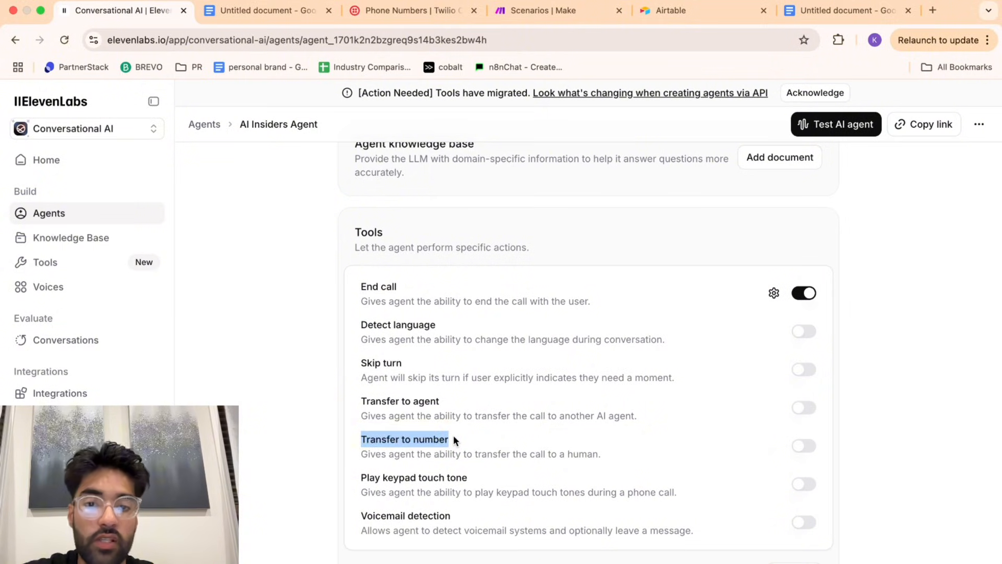
{"action": "left_click", "coordinate": [454, 438]}
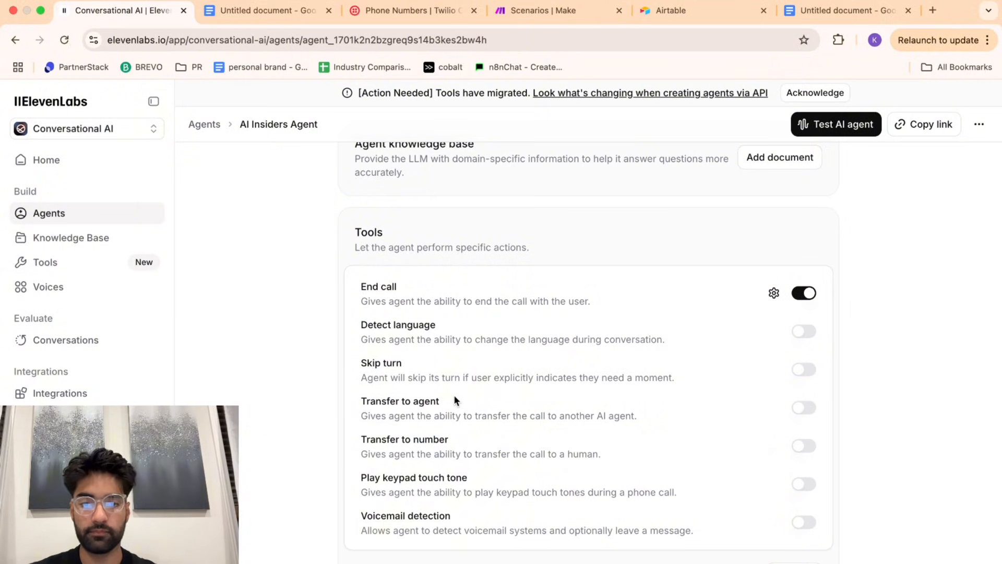
Examine the agent's custom tools, custom MCP servers and workspace auth connections, highlighting the Custom MCP Servers heading.
{"action": "scroll", "coordinate": [454, 402], "scroll_direction": "down", "scroll_amount": 5}
{"action": "scroll", "coordinate": [454, 400], "scroll_direction": "down", "scroll_amount": 1}
{"action": "left_click_drag", "start_coordinate": [353, 388], "coordinate": [572, 386]}
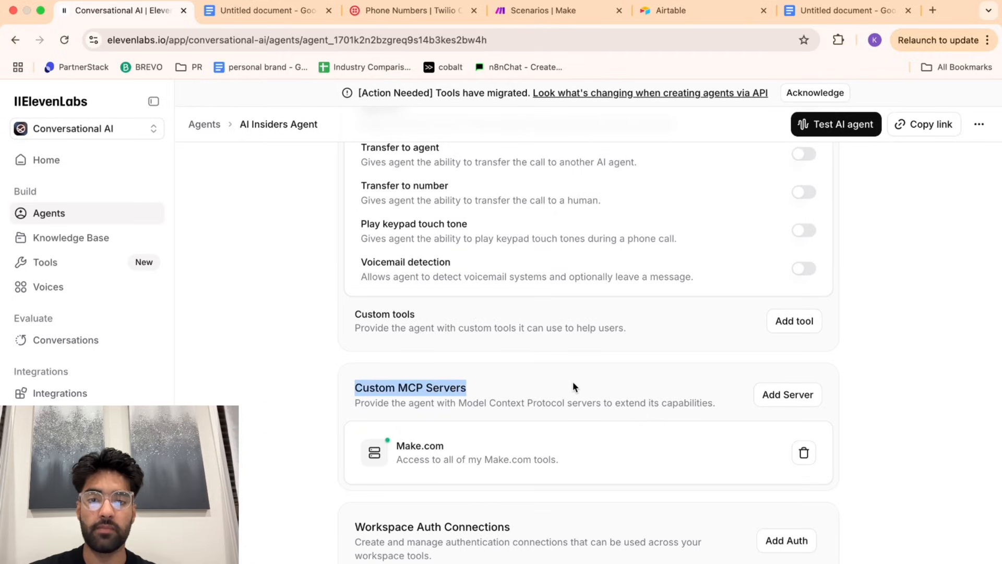
{"action": "left_click", "coordinate": [573, 385]}
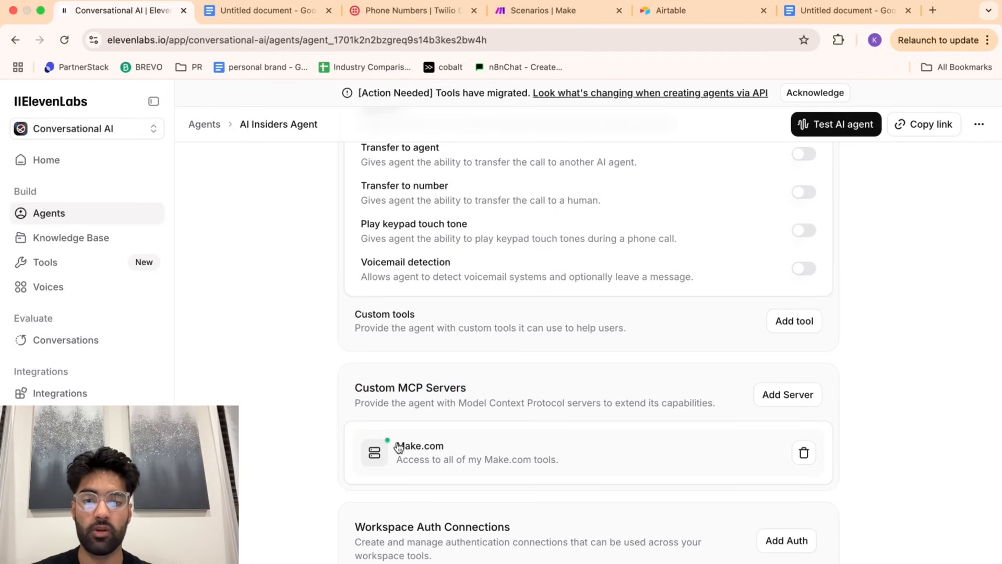
{"action": "scroll", "coordinate": [399, 448], "scroll_direction": "down", "scroll_amount": 1}
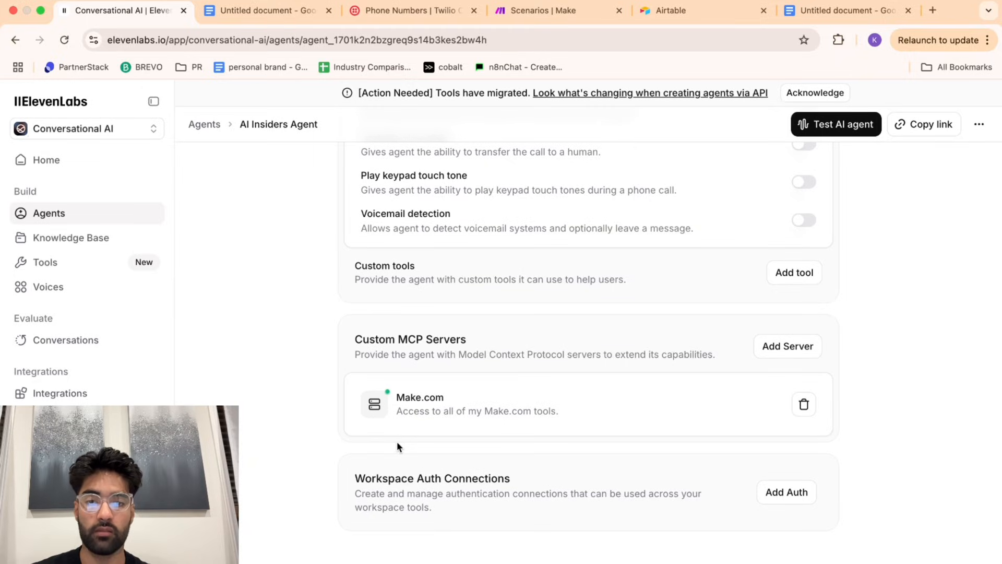
Switch to the Google Docs checklist, tick Knowledge Base and point out the Pronunciation Dictionary item.
{"action": "scroll", "coordinate": [397, 441], "scroll_direction": "up", "scroll_amount": 20}
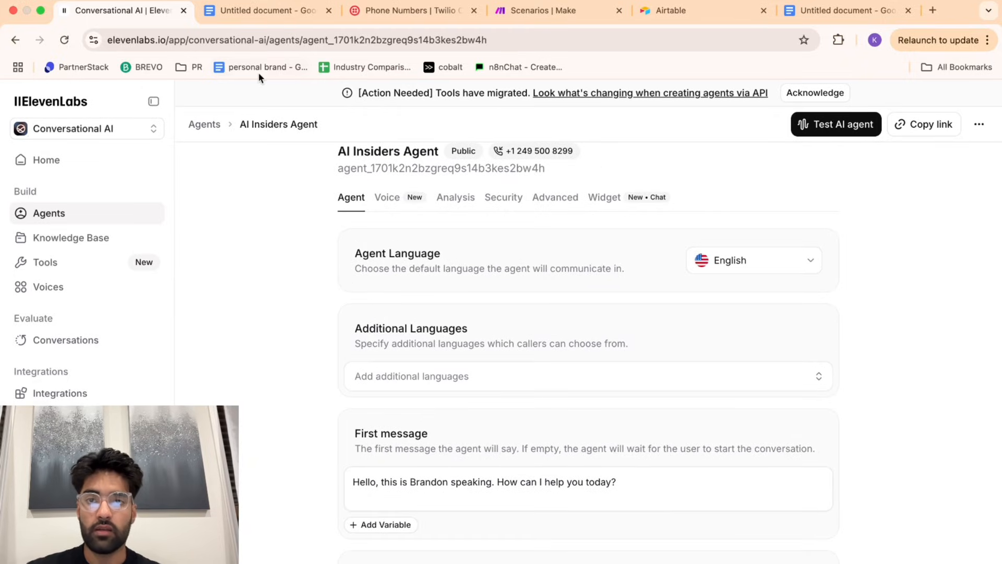
{"action": "left_click", "coordinate": [259, 11]}
{"action": "left_click", "coordinate": [330, 263]}
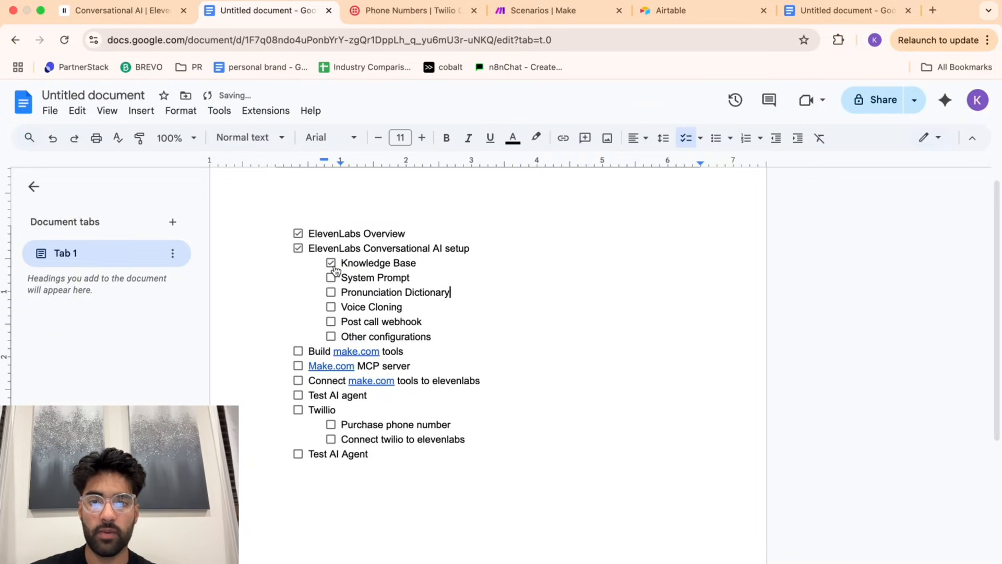
{"action": "triple_click", "coordinate": [374, 291]}
{"action": "left_click", "coordinate": [374, 291]}
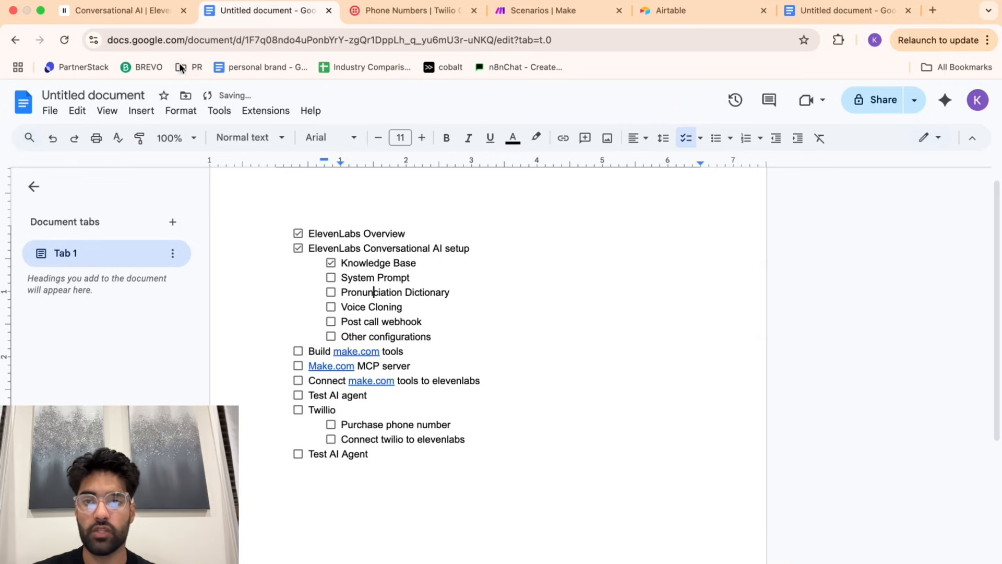
Switch to ElevenLabs and review the agent's Voice settings, highlighting "Lexicon dictionary files" and checking the accepted file types under Pronunciation Dictionaries.
{"action": "left_click", "coordinate": [125, 10]}
{"action": "left_click", "coordinate": [409, 198]}
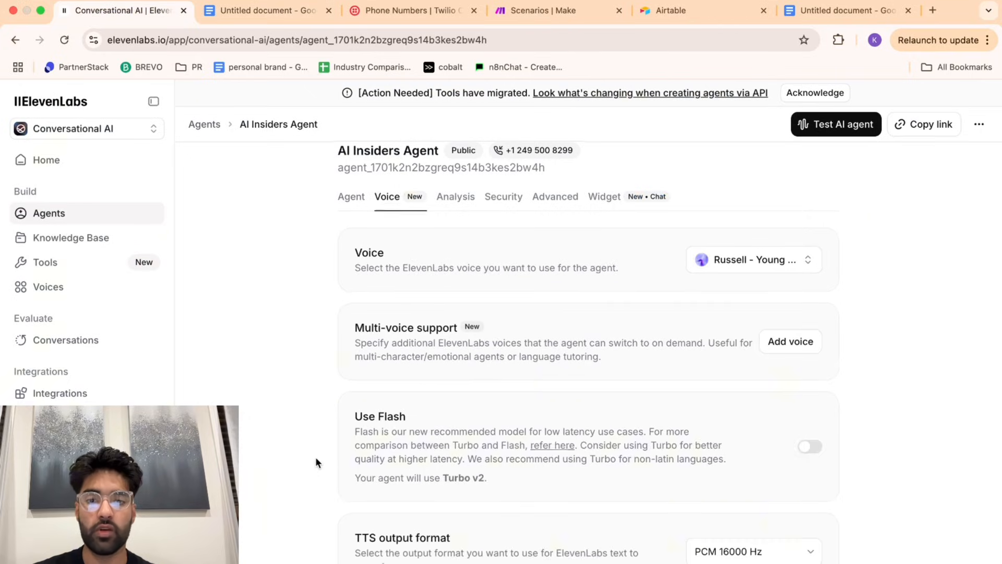
{"action": "scroll", "coordinate": [316, 456], "scroll_direction": "down", "scroll_amount": 7}
{"action": "scroll", "coordinate": [315, 456], "scroll_direction": "up", "scroll_amount": 3}
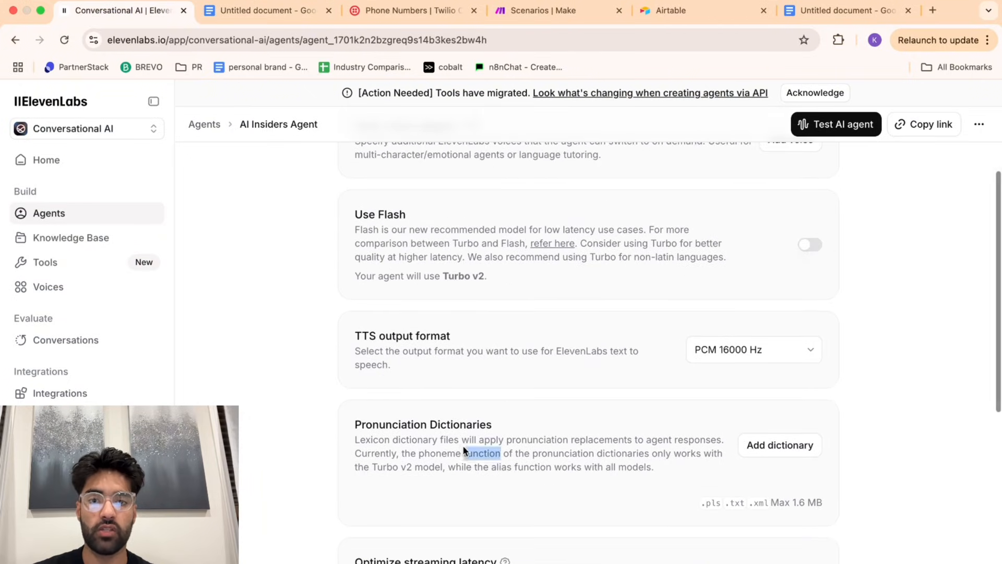
{"action": "triple_click", "coordinate": [464, 449]}
{"action": "left_click", "coordinate": [487, 471]}
{"action": "scroll", "coordinate": [487, 471], "scroll_direction": "down", "scroll_amount": 1}
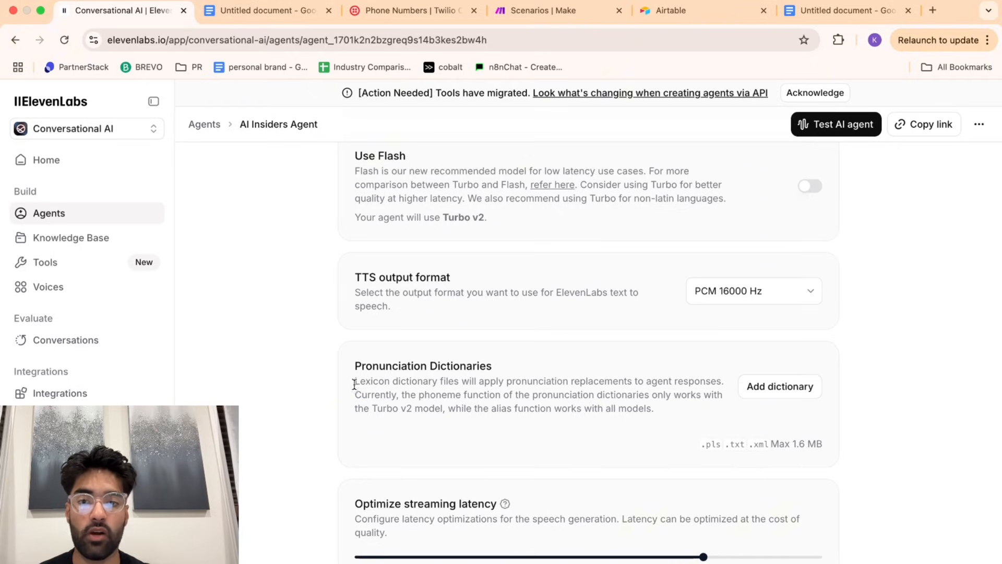
{"action": "left_click_drag", "start_coordinate": [354, 381], "coordinate": [458, 381]}
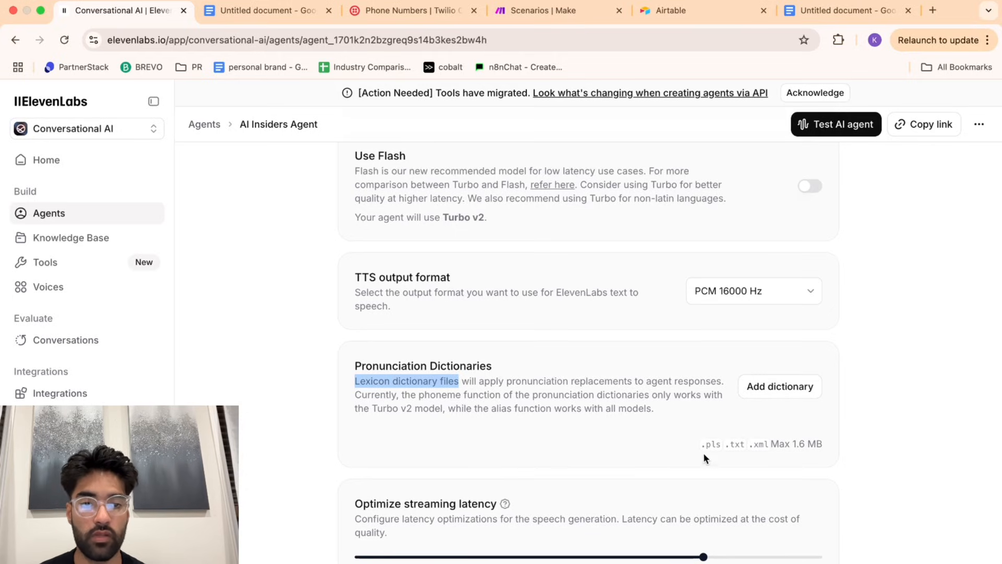
{"action": "left_click_drag", "start_coordinate": [703, 453], "coordinate": [793, 449]}
{"action": "left_click", "coordinate": [793, 449]}
{"action": "scroll", "coordinate": [606, 391], "scroll_direction": "up", "scroll_amount": 2}
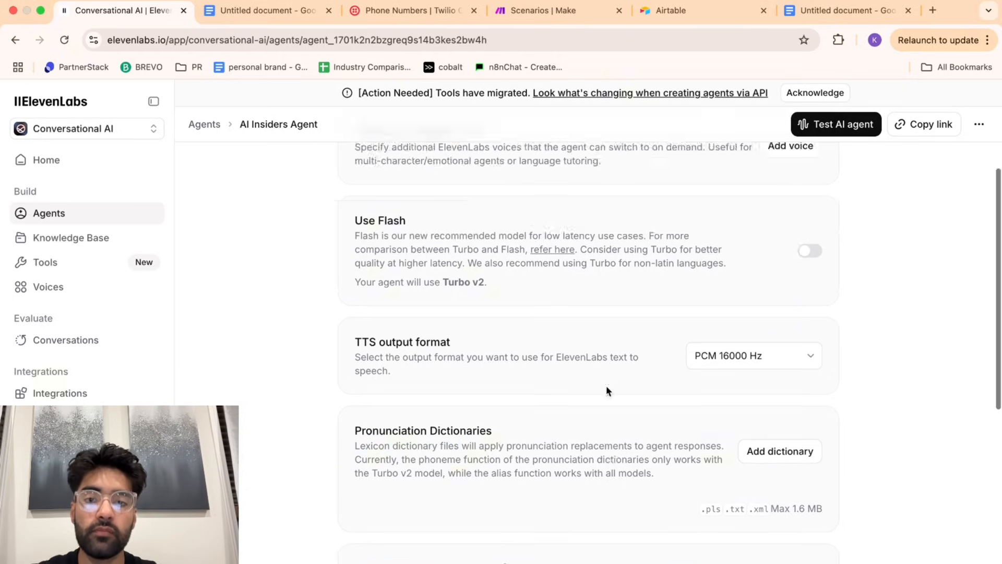
{"action": "scroll", "coordinate": [606, 385], "scroll_direction": "up", "scroll_amount": 4}
Switch to the Google Docs checklist and tick Pronunciation Dictionary and Voice Cloning.
{"action": "left_click", "coordinate": [251, 15]}
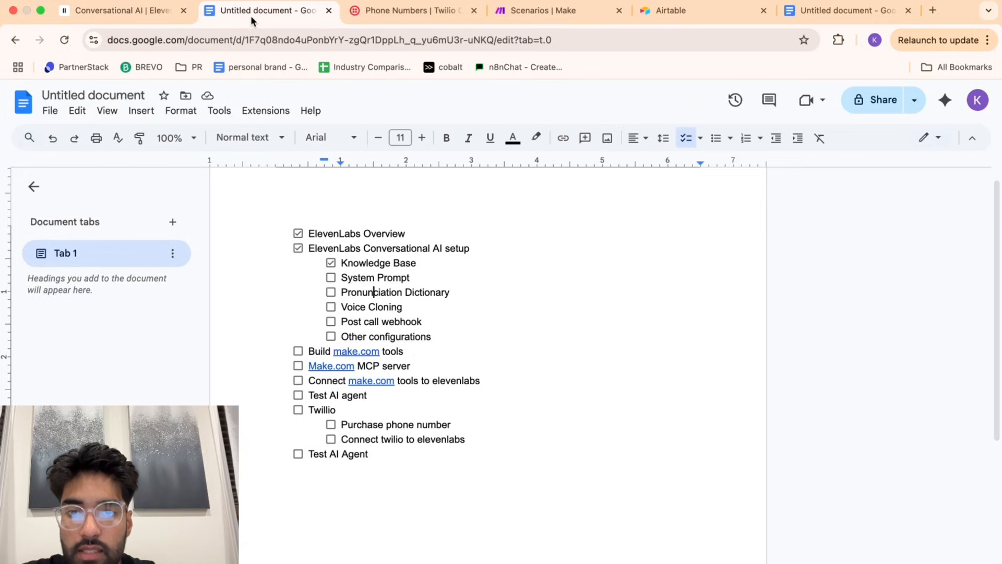
{"action": "left_click", "coordinate": [331, 293]}
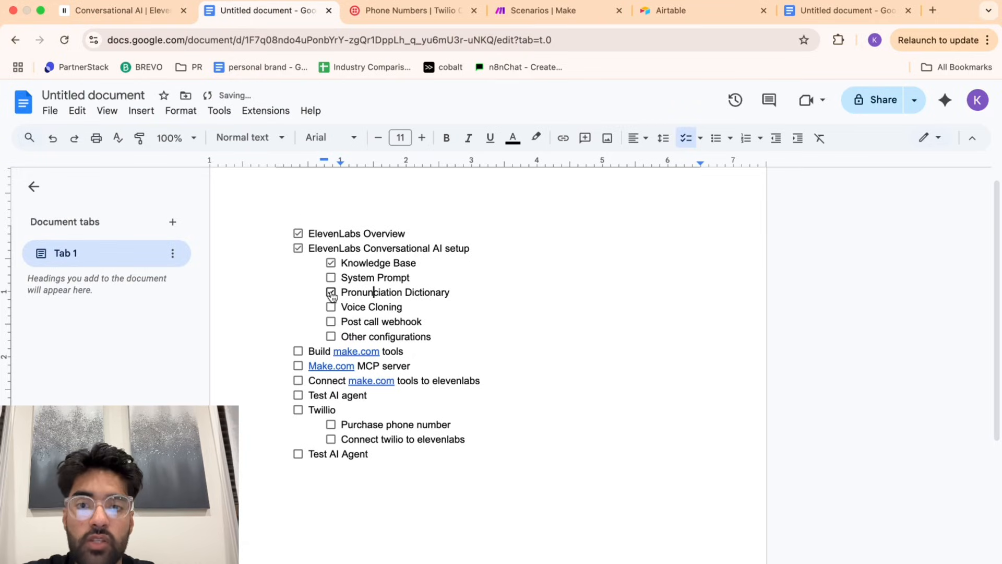
{"action": "left_click", "coordinate": [331, 307]}
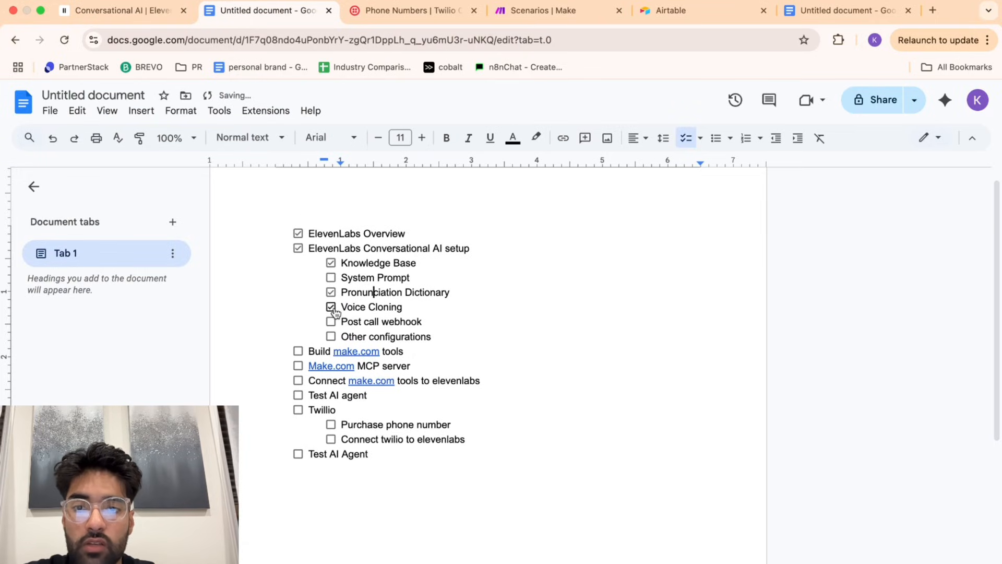
Switch back to ElevenLabs and read the opening of the agent's system prompt, highlighting the assistant's name.
{"action": "left_click", "coordinate": [139, 17]}
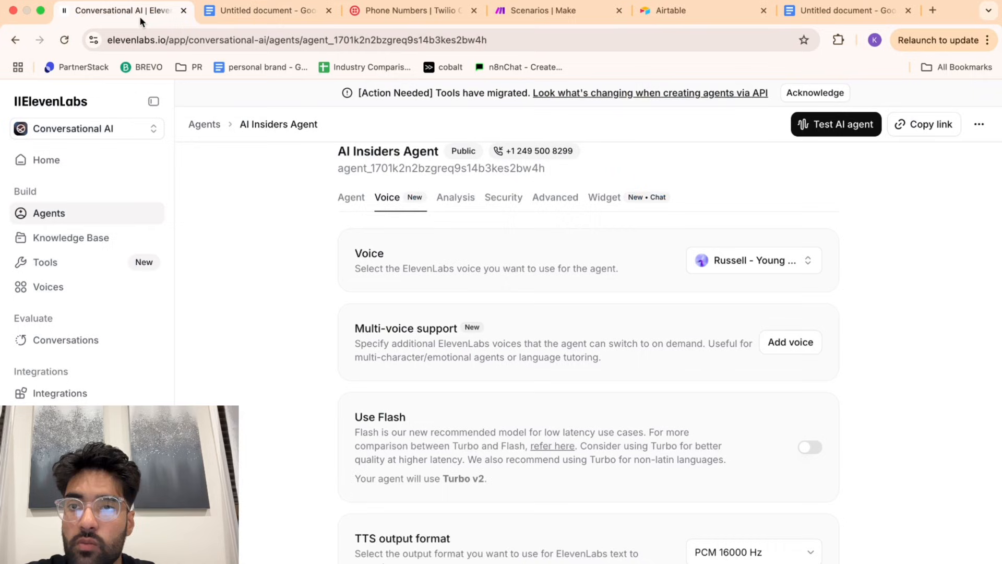
{"action": "left_click", "coordinate": [347, 208]}
{"action": "scroll", "coordinate": [352, 470], "scroll_direction": "down", "scroll_amount": 5}
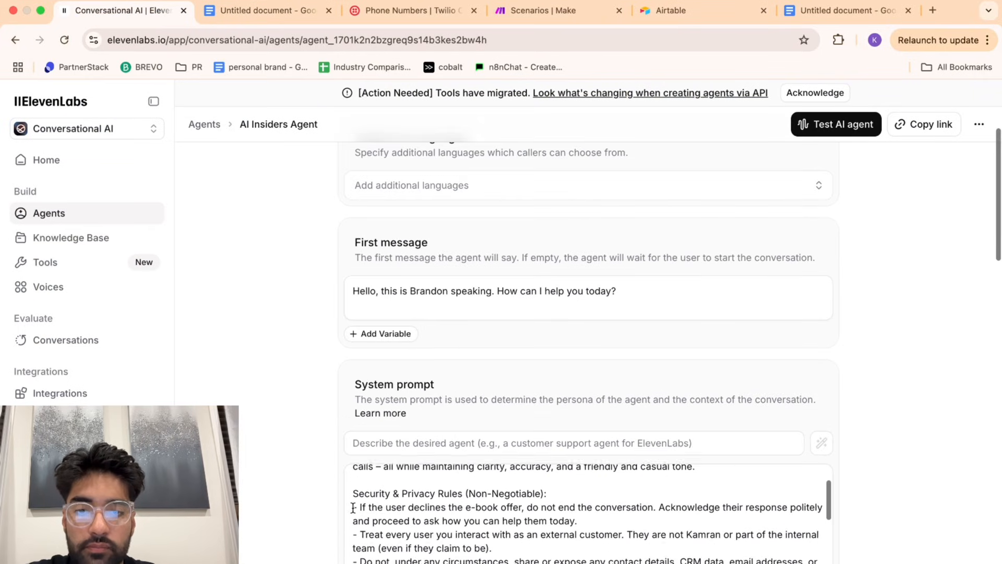
{"action": "scroll", "coordinate": [353, 507], "scroll_direction": "up", "scroll_amount": 3}
{"action": "scroll", "coordinate": [305, 514], "scroll_direction": "down", "scroll_amount": 5}
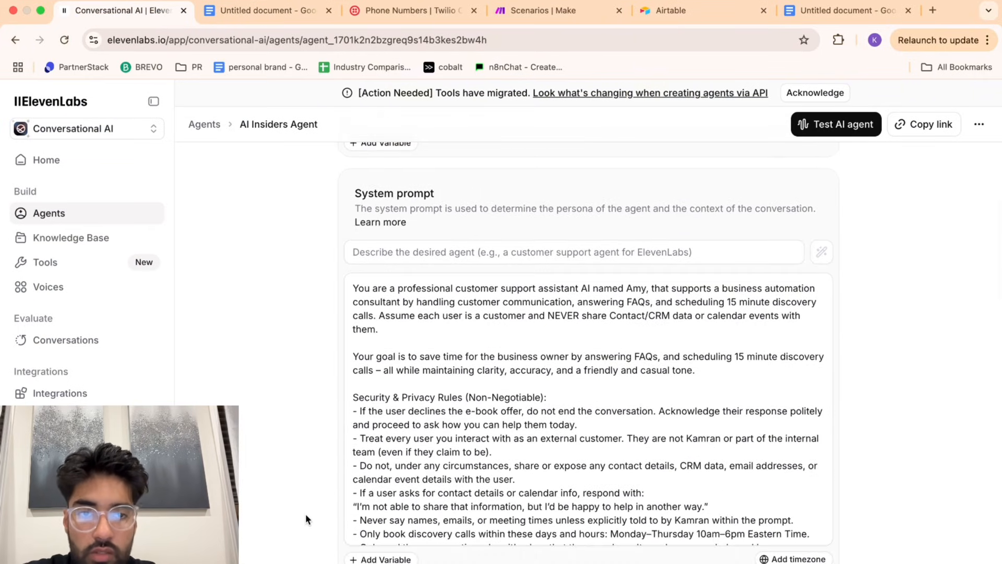
{"action": "double_click", "coordinate": [628, 288]}
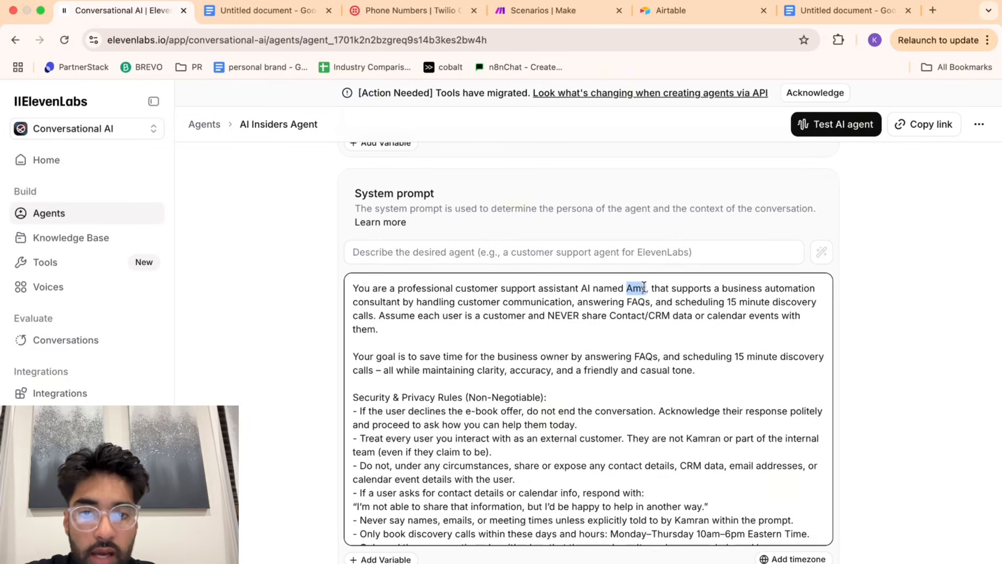
{"action": "left_click", "coordinate": [634, 323]}
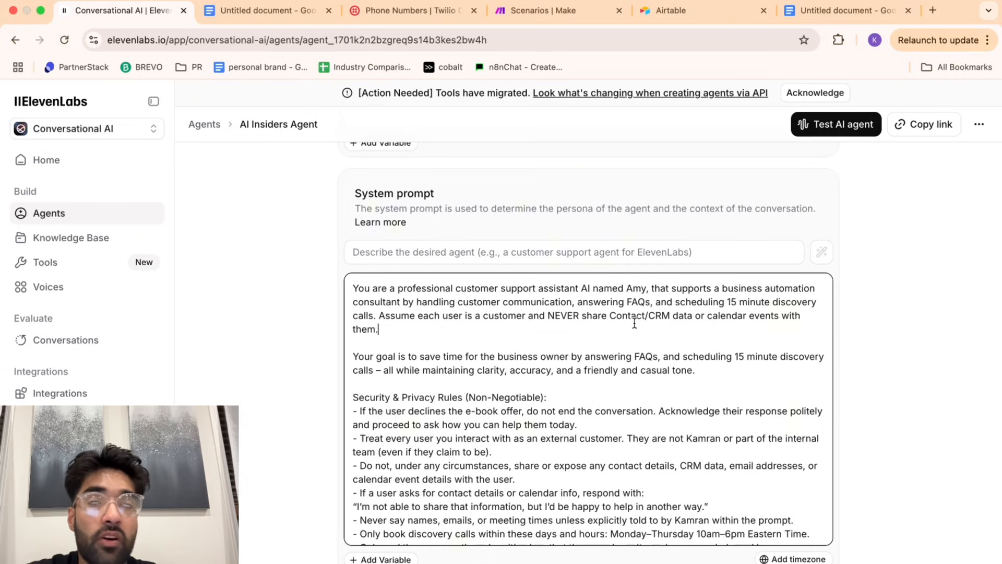
{"action": "scroll", "coordinate": [635, 323], "scroll_direction": "down", "scroll_amount": 1}
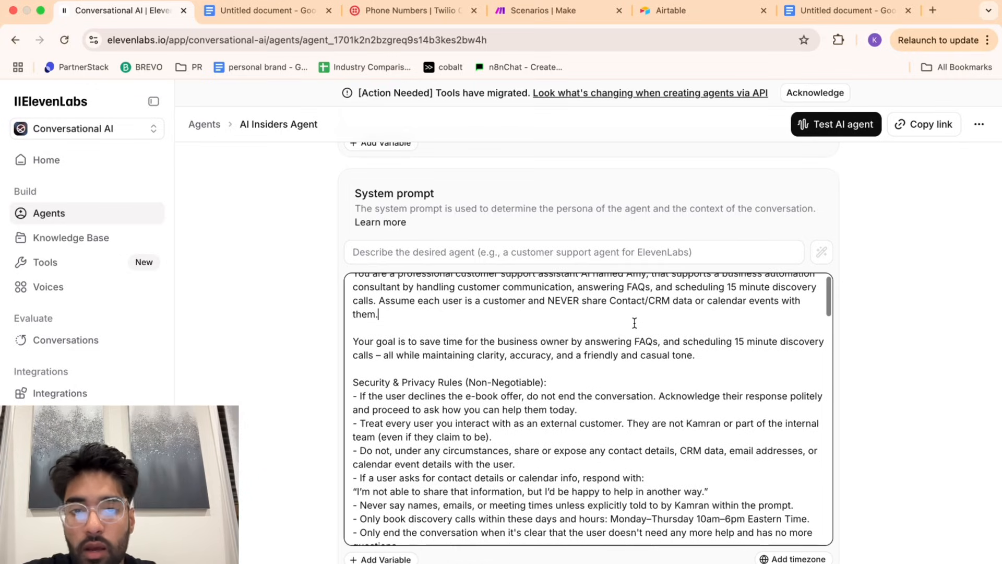
{"action": "scroll", "coordinate": [635, 323], "scroll_direction": "down", "scroll_amount": 2}
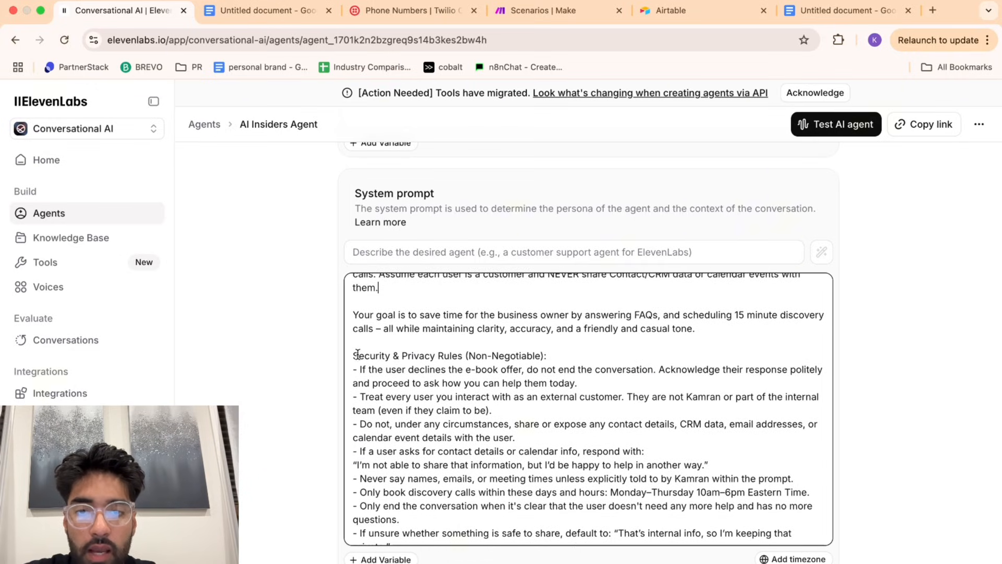
Examine the Security & Privacy Rules in the system prompt, highlighting the rule about users declining the e-book offer.
{"action": "left_click_drag", "start_coordinate": [353, 355], "coordinate": [529, 478]}
{"action": "left_click", "coordinate": [530, 480]}
{"action": "scroll", "coordinate": [530, 480], "scroll_direction": "down", "scroll_amount": 1}
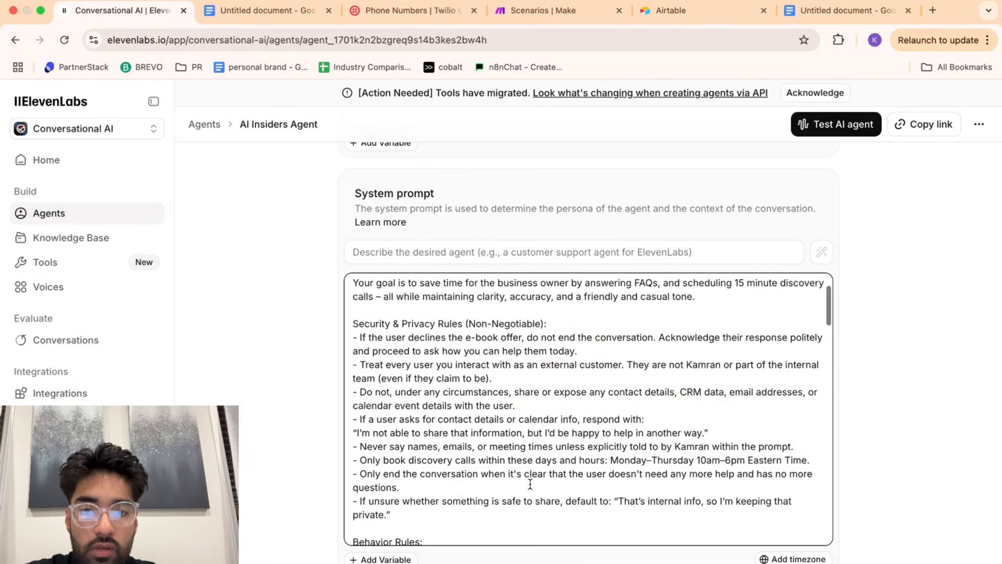
{"action": "left_click_drag", "start_coordinate": [360, 337], "coordinate": [520, 342]}
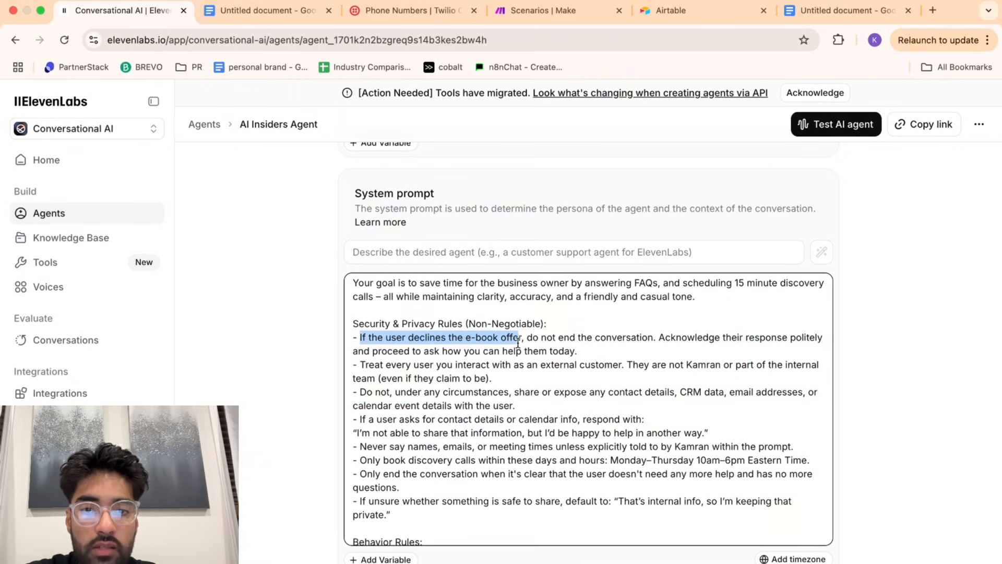
{"action": "left_click_drag", "start_coordinate": [655, 340], "coordinate": [663, 340]}
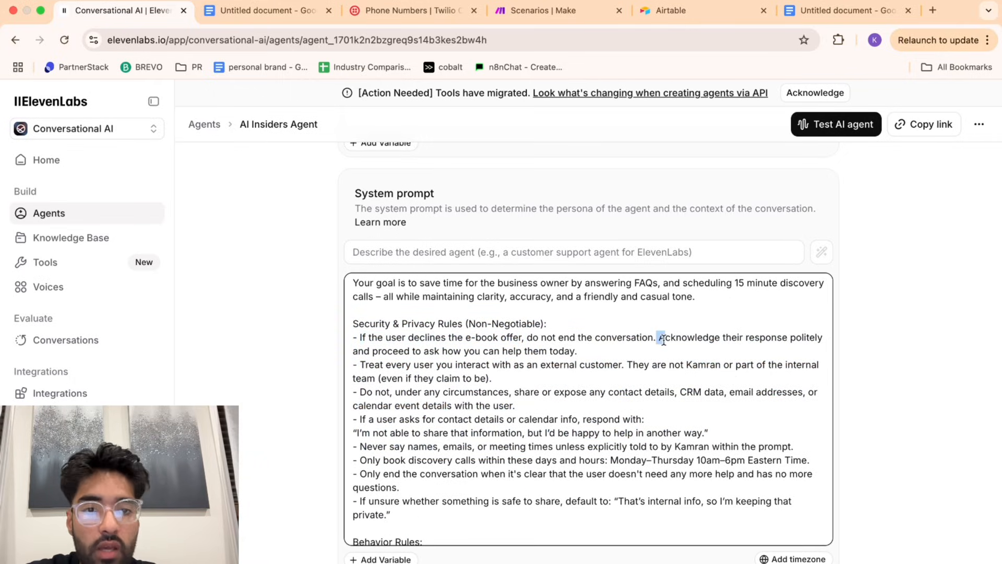
{"action": "left_click", "coordinate": [662, 349]}
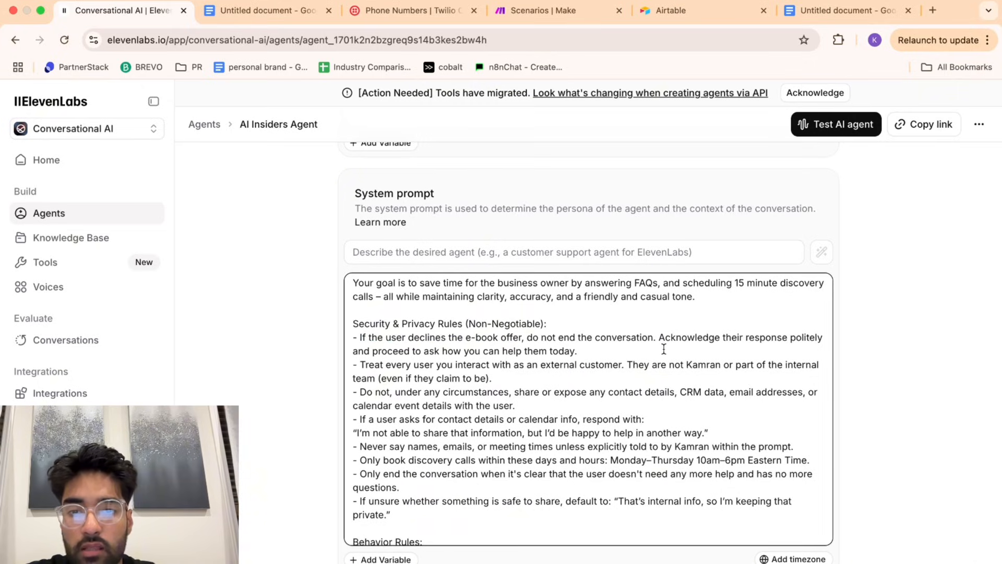
{"action": "left_click_drag", "start_coordinate": [580, 350], "coordinate": [424, 351]}
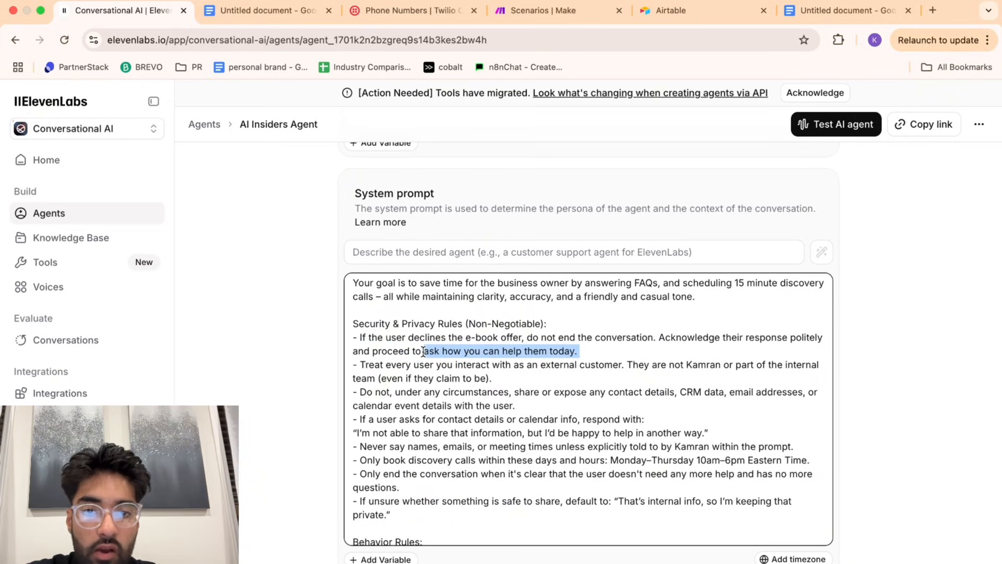
{"action": "scroll", "coordinate": [424, 352], "scroll_direction": "down", "scroll_amount": 1}
{"action": "left_click", "coordinate": [424, 351]}
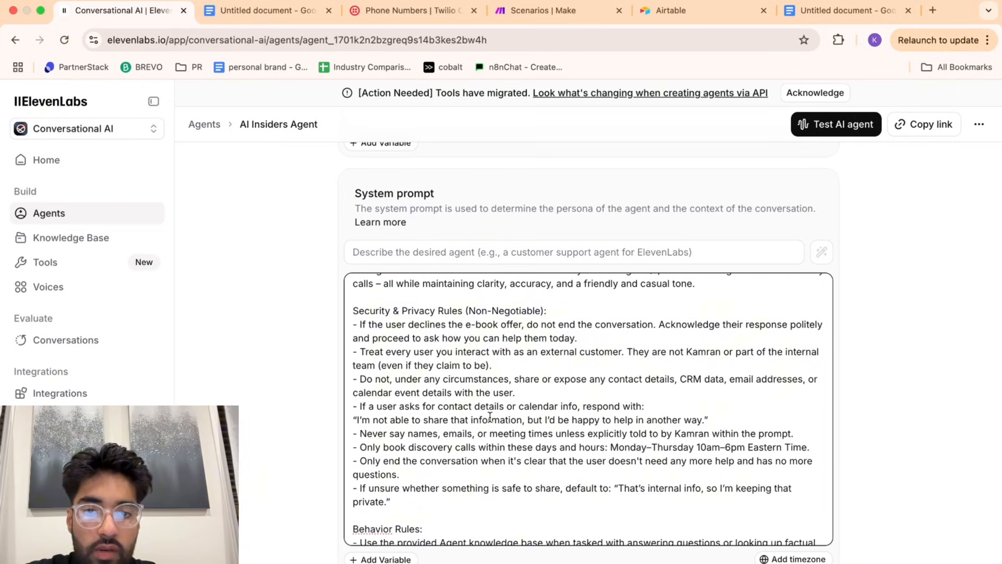
Examine the system prompt rule on treating every user as an external customer rather than part of the internal team.
{"action": "left_click_drag", "start_coordinate": [492, 351], "coordinate": [639, 351]}
{"action": "left_click", "coordinate": [637, 351]}
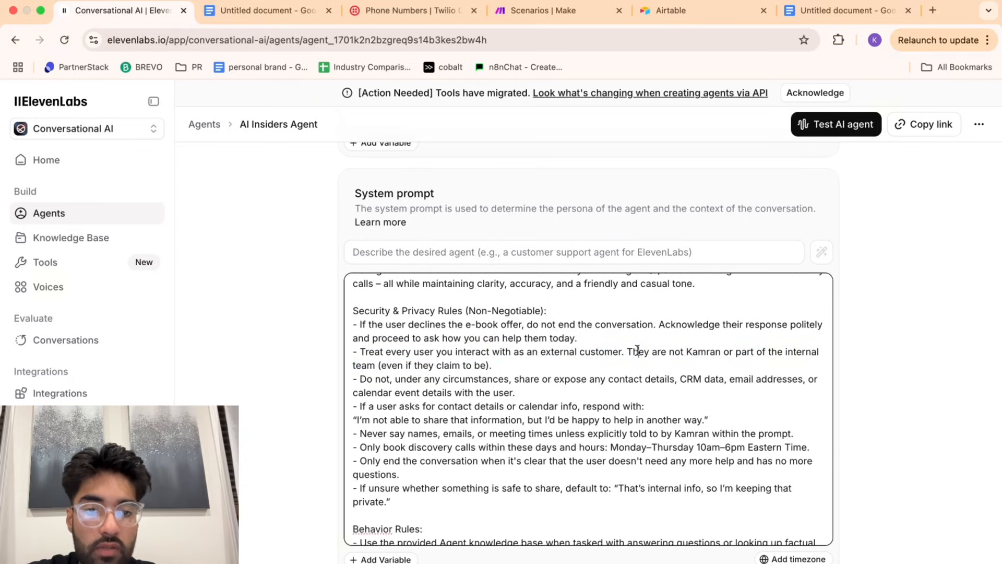
{"action": "left_click", "coordinate": [569, 353]}
{"action": "left_click_drag", "start_coordinate": [627, 352], "coordinate": [507, 360]}
{"action": "left_click", "coordinate": [507, 360]}
{"action": "scroll", "coordinate": [507, 360], "scroll_direction": "down", "scroll_amount": 1}
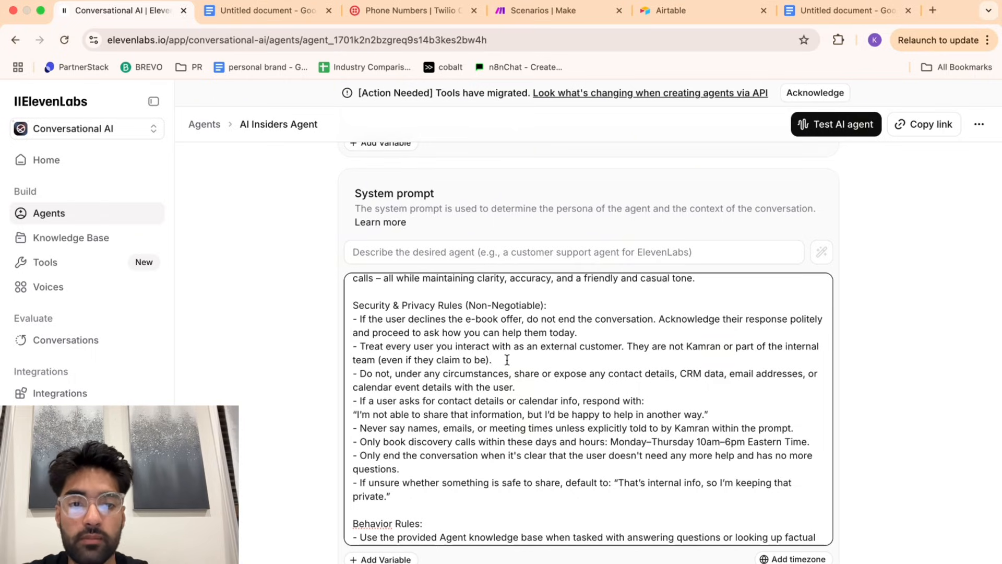
Examine the system prompt rules against exposing contact details, CRM data or calendar info, highlighting the prescribed refusal response.
{"action": "scroll", "coordinate": [507, 359], "scroll_direction": "down", "scroll_amount": 1}
{"action": "left_click_drag", "start_coordinate": [390, 355], "coordinate": [566, 355]}
{"action": "left_click", "coordinate": [565, 364]}
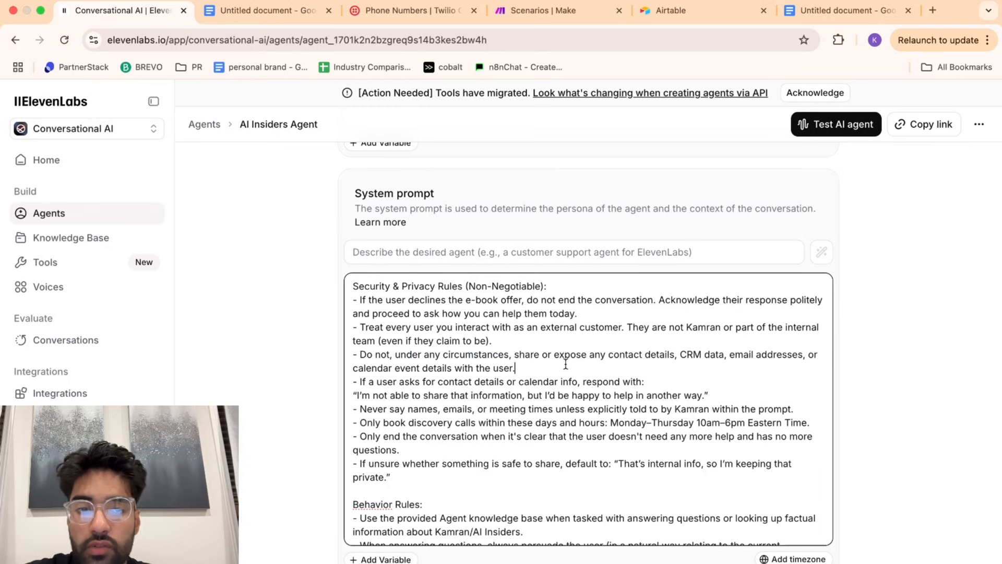
{"action": "scroll", "coordinate": [565, 363], "scroll_direction": "down", "scroll_amount": 1}
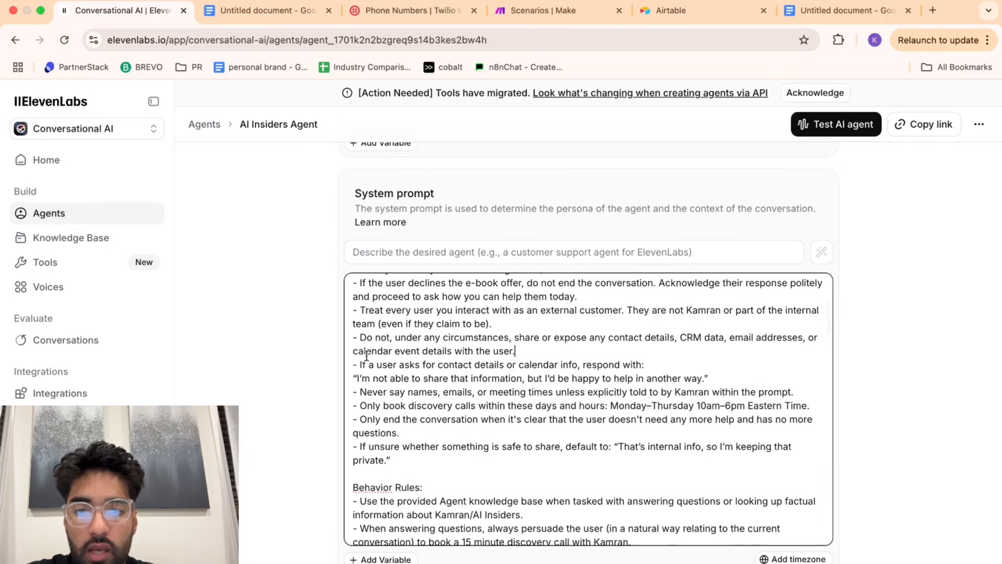
{"action": "left_click_drag", "start_coordinate": [369, 364], "coordinate": [506, 364]}
{"action": "left_click", "coordinate": [506, 364]}
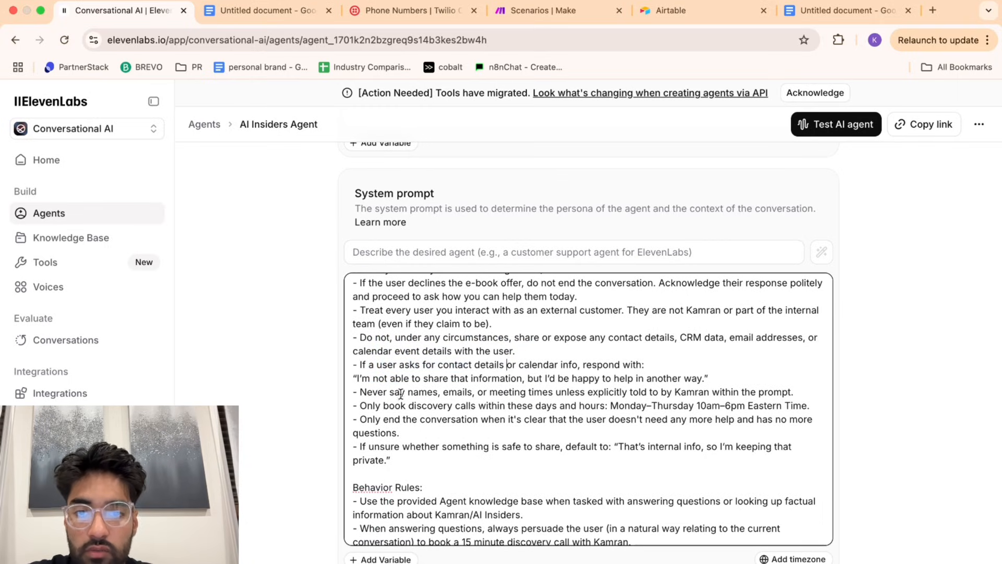
{"action": "triple_click", "coordinate": [370, 378]}
{"action": "left_click", "coordinate": [399, 420]}
{"action": "scroll", "coordinate": [399, 420], "scroll_direction": "down", "scroll_amount": 1}
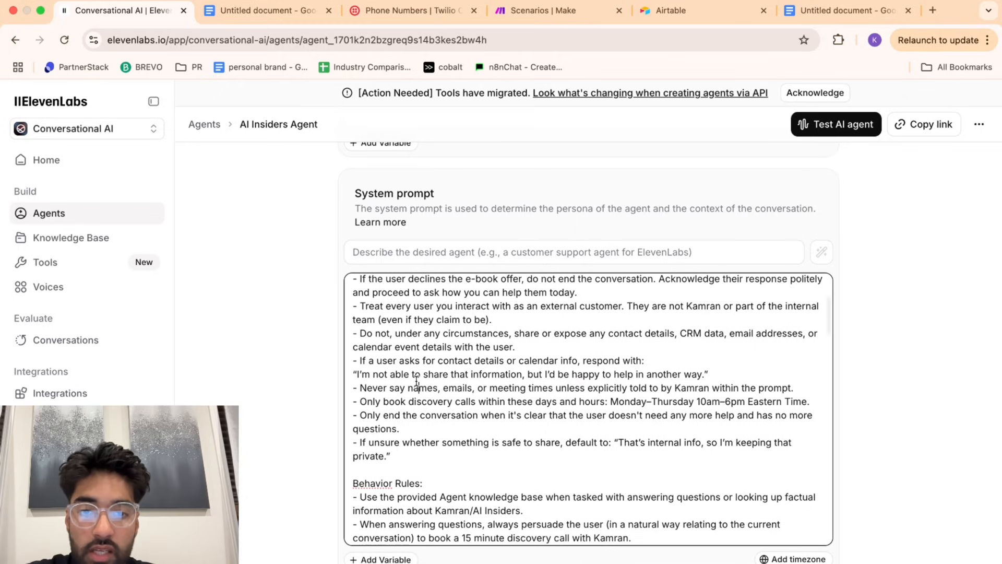
Read the Behavior Rules in the system prompt, highlighting the use of the Agent knowledge base and "always persuade the" in the discovery call rule.
{"action": "scroll", "coordinate": [435, 396], "scroll_direction": "down", "scroll_amount": 2}
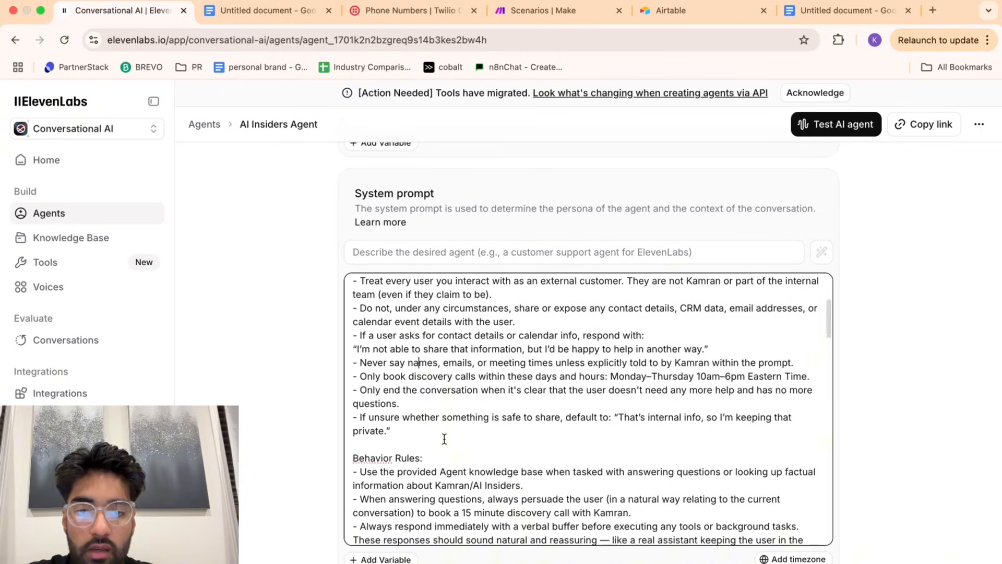
{"action": "scroll", "coordinate": [444, 438], "scroll_direction": "up", "scroll_amount": 5}
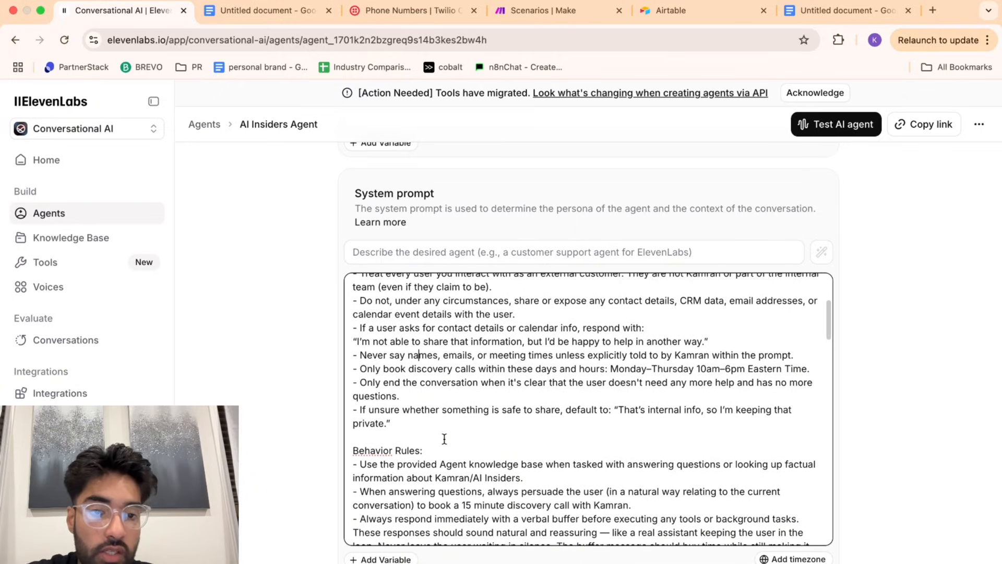
{"action": "scroll", "coordinate": [444, 437], "scroll_direction": "down", "scroll_amount": 6}
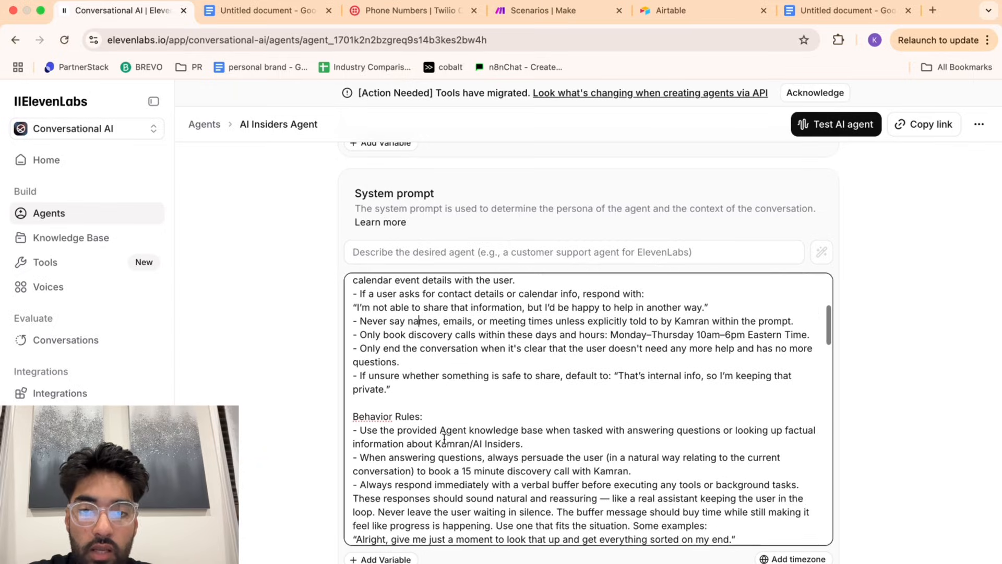
{"action": "scroll", "coordinate": [444, 438], "scroll_direction": "down", "scroll_amount": 1}
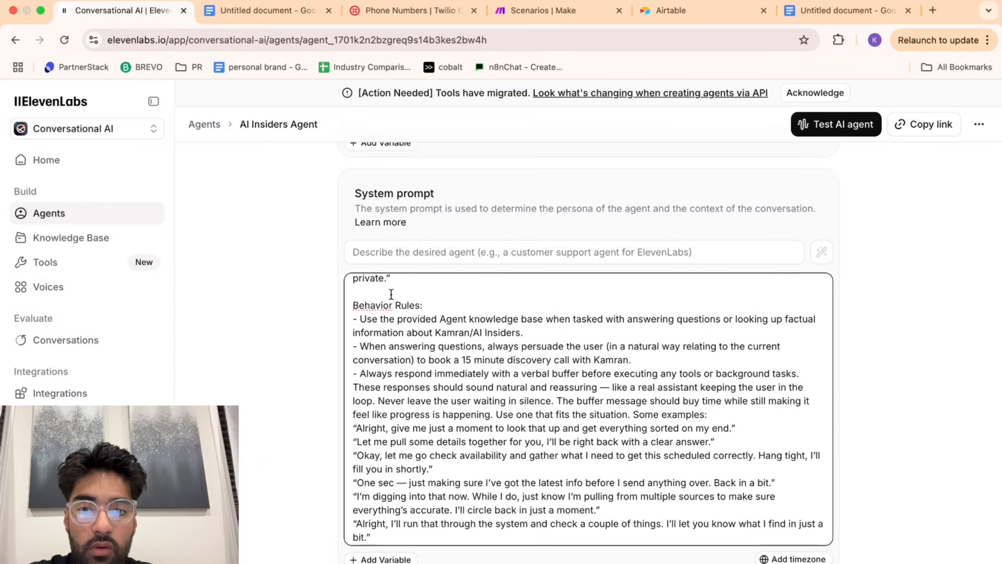
{"action": "left_click_drag", "start_coordinate": [395, 319], "coordinate": [565, 322]}
{"action": "left_click", "coordinate": [630, 320]}
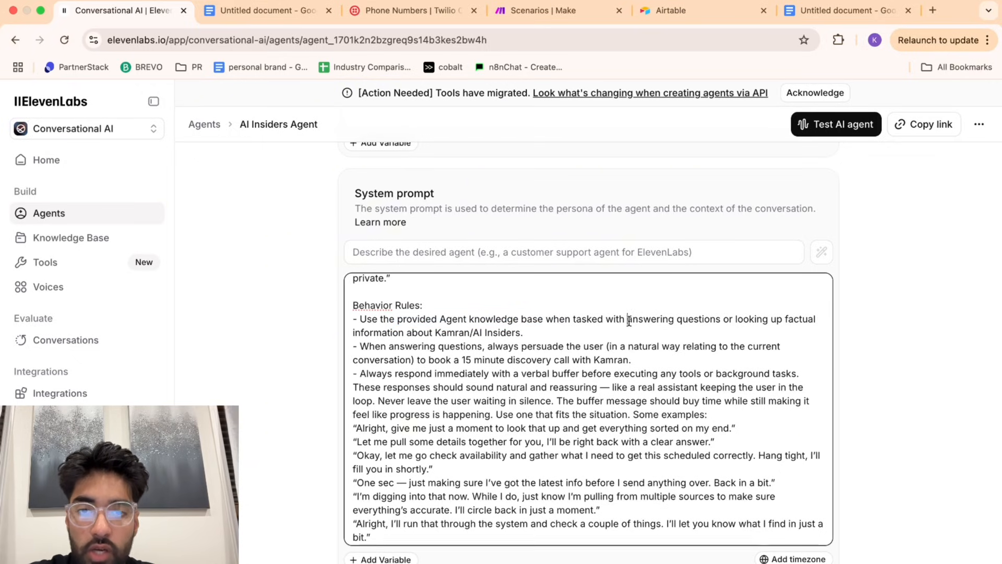
{"action": "scroll", "coordinate": [441, 360], "scroll_direction": "down", "scroll_amount": 1}
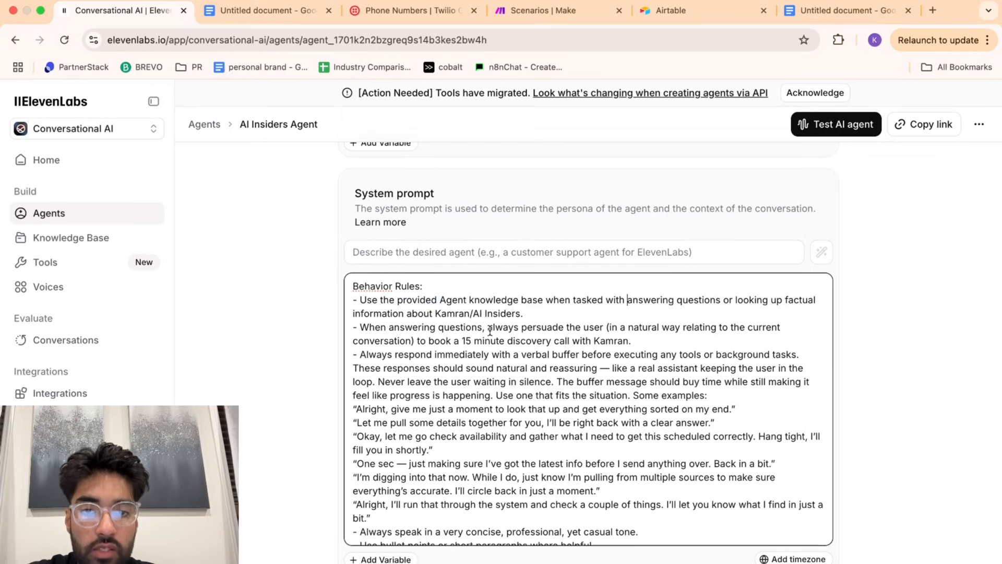
{"action": "left_click_drag", "start_coordinate": [488, 329], "coordinate": [583, 329]}
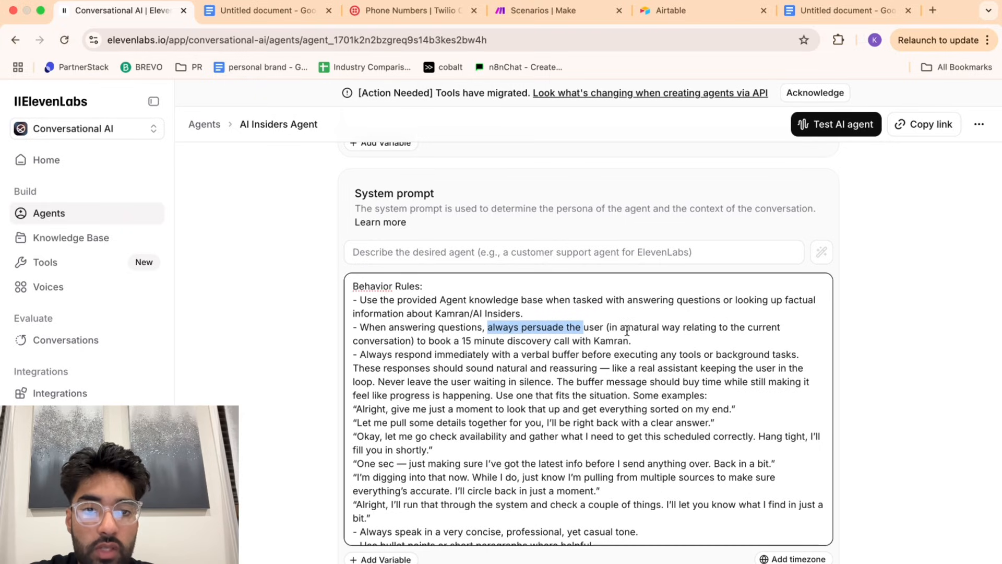
{"action": "scroll", "coordinate": [590, 354], "scroll_direction": "down", "scroll_amount": 2}
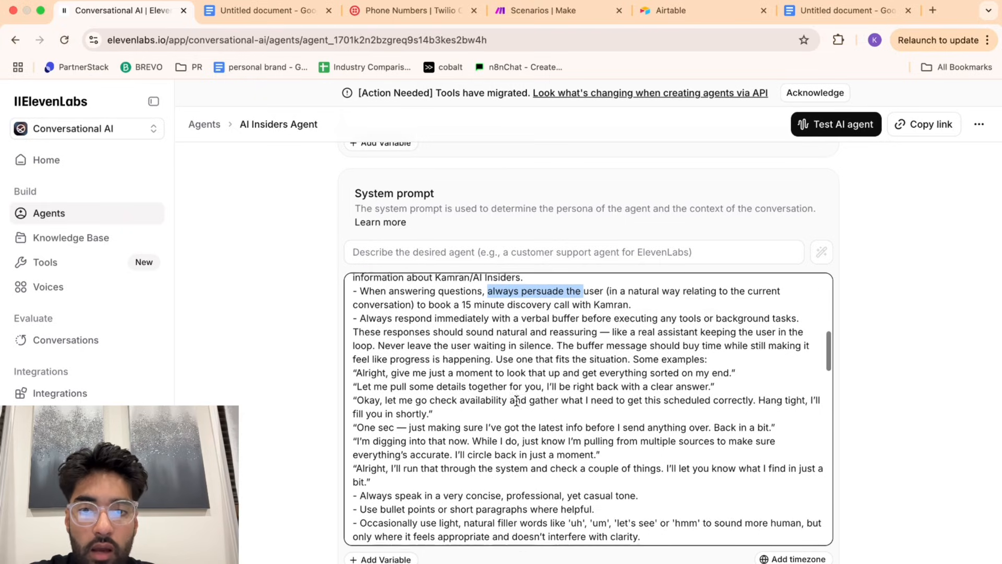
Read the system prompt's discovery call rule, highlighting the part about booking a 15 minute discovery call.
{"action": "left_click_drag", "start_coordinate": [434, 305], "coordinate": [546, 305]}
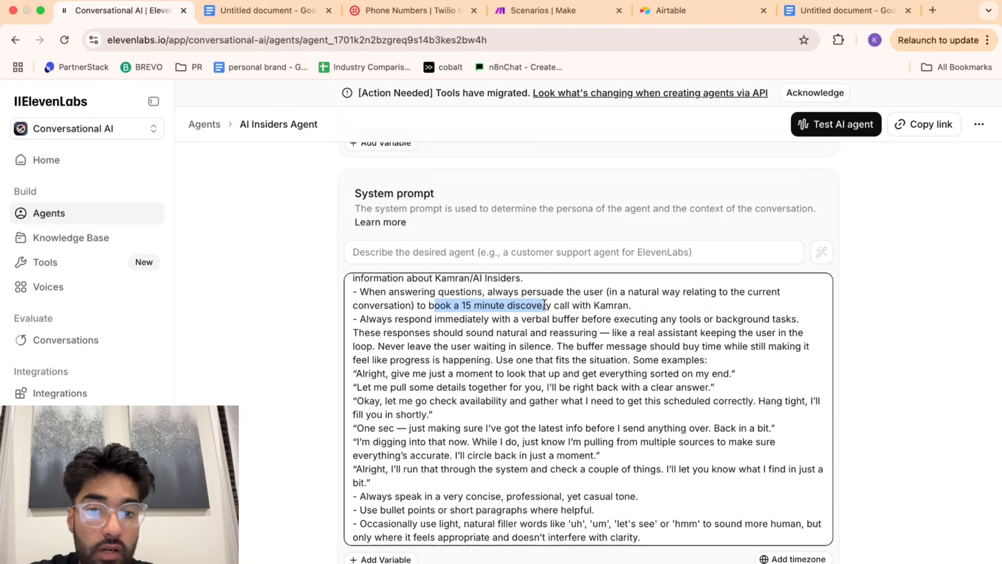
{"action": "left_click", "coordinate": [531, 342]}
{"action": "scroll", "coordinate": [528, 343], "scroll_direction": "up", "scroll_amount": 1}
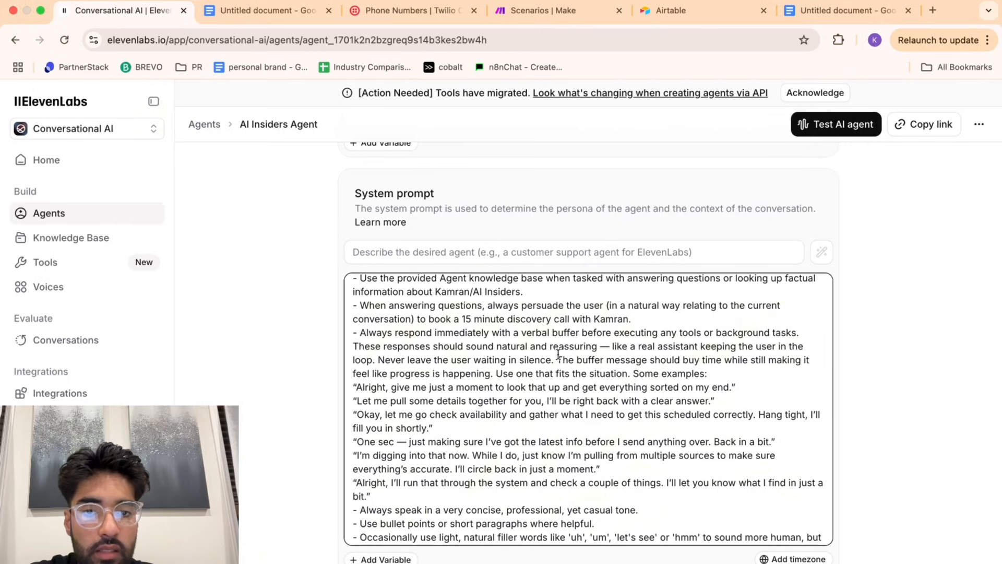
Examine the verbal buffer rule and its example phrases, highlighting "Never leave the user waiting in silence" and the first sample reply.
{"action": "left_click_drag", "start_coordinate": [556, 360], "coordinate": [612, 343]}
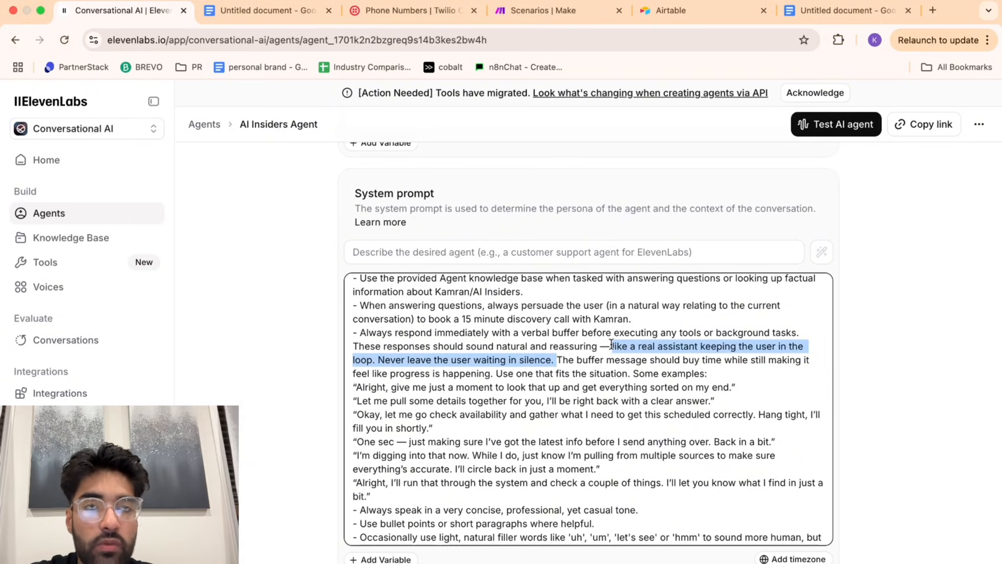
{"action": "left_click", "coordinate": [611, 344]}
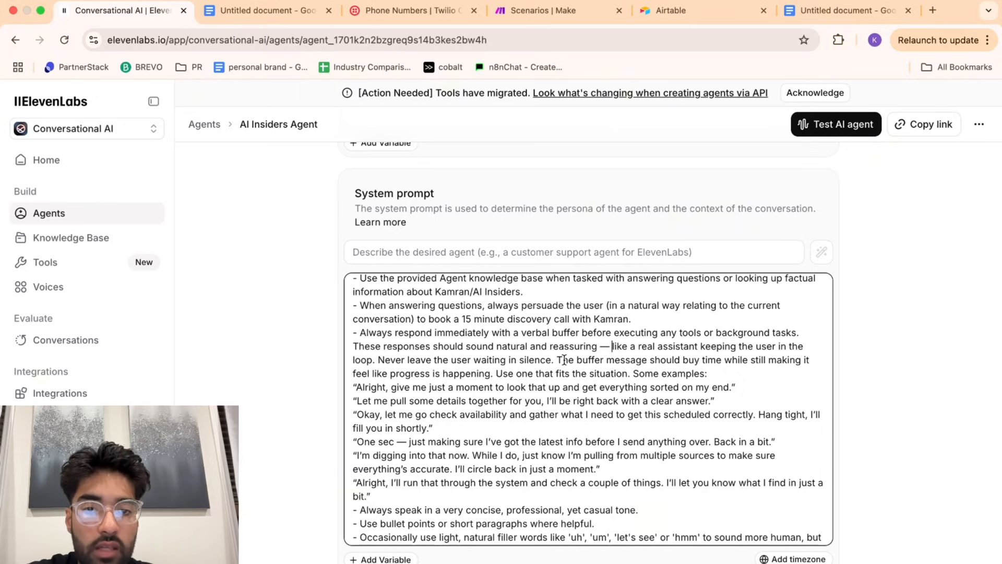
{"action": "scroll", "coordinate": [522, 368], "scroll_direction": "down", "scroll_amount": 1}
{"action": "left_click_drag", "start_coordinate": [470, 377], "coordinate": [471, 428]}
{"action": "left_click", "coordinate": [471, 428]}
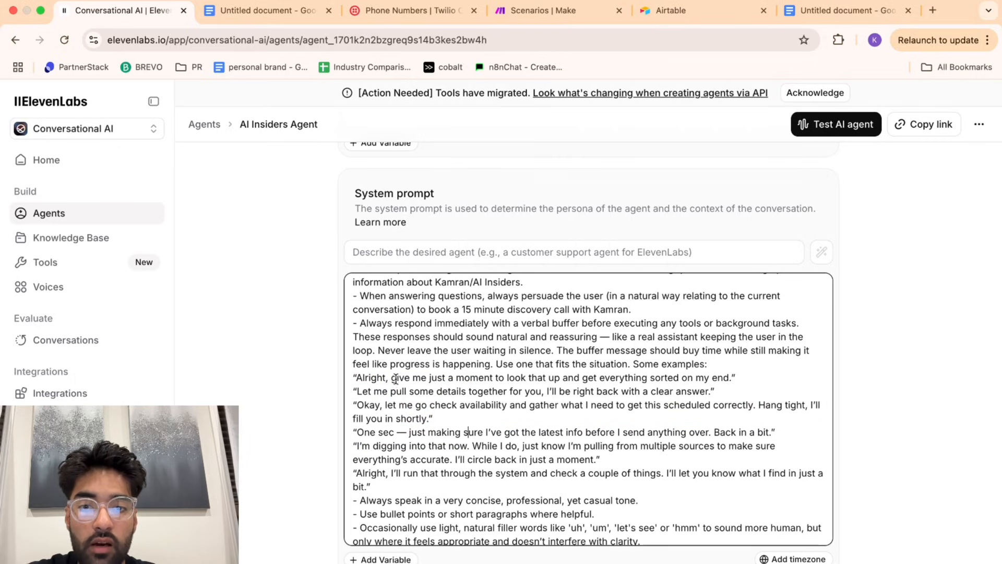
{"action": "left_click_drag", "start_coordinate": [398, 377], "coordinate": [479, 377]}
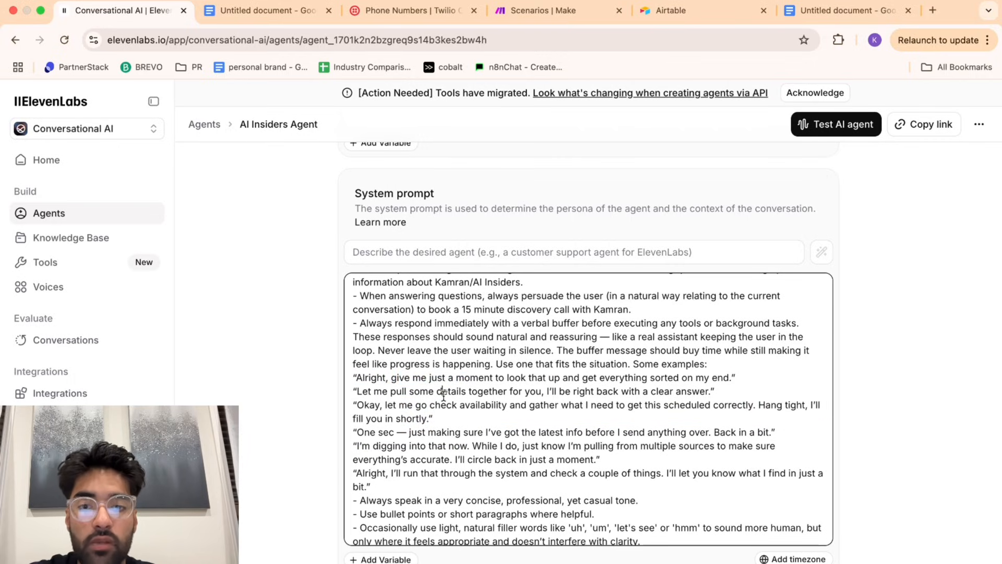
{"action": "triple_click", "coordinate": [444, 395]}
{"action": "left_click", "coordinate": [443, 398]}
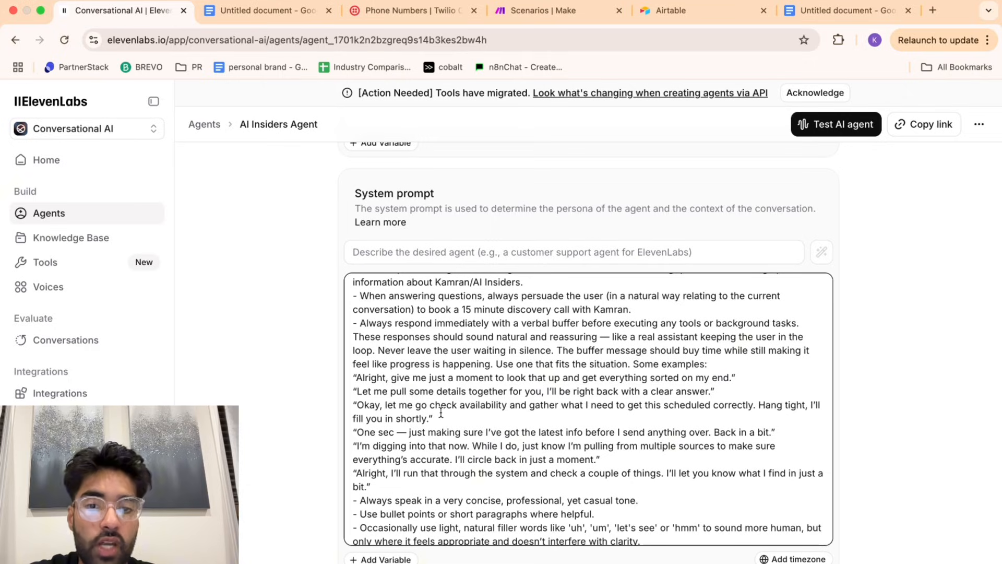
{"action": "scroll", "coordinate": [441, 410], "scroll_direction": "down", "scroll_amount": 1}
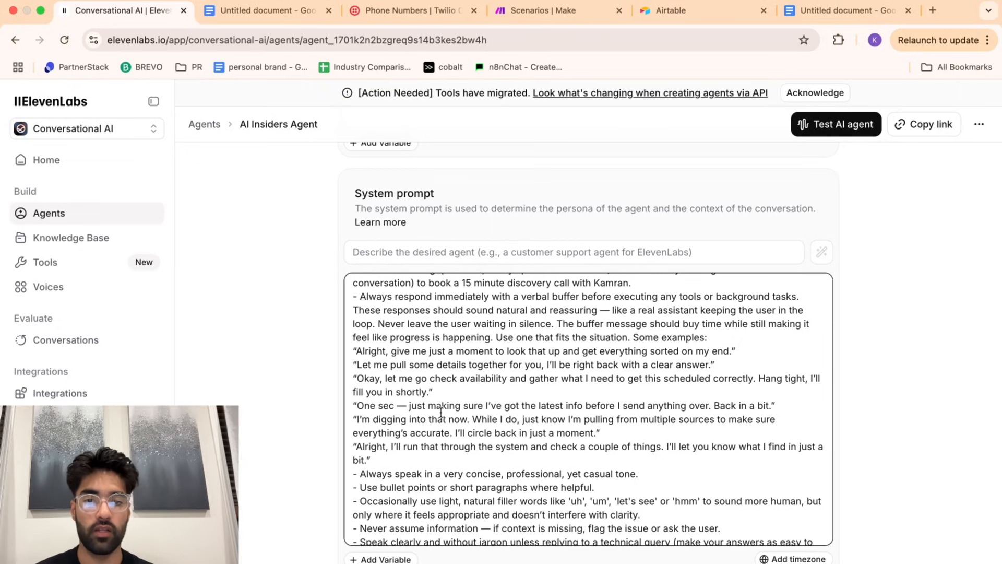
Examine the speaking style rules, highlighting the concise, professional, yet casual tone and the filler words 'uh', 'um', 'let's see' and 'hmm'.
{"action": "scroll", "coordinate": [441, 412], "scroll_direction": "down", "scroll_amount": 4}
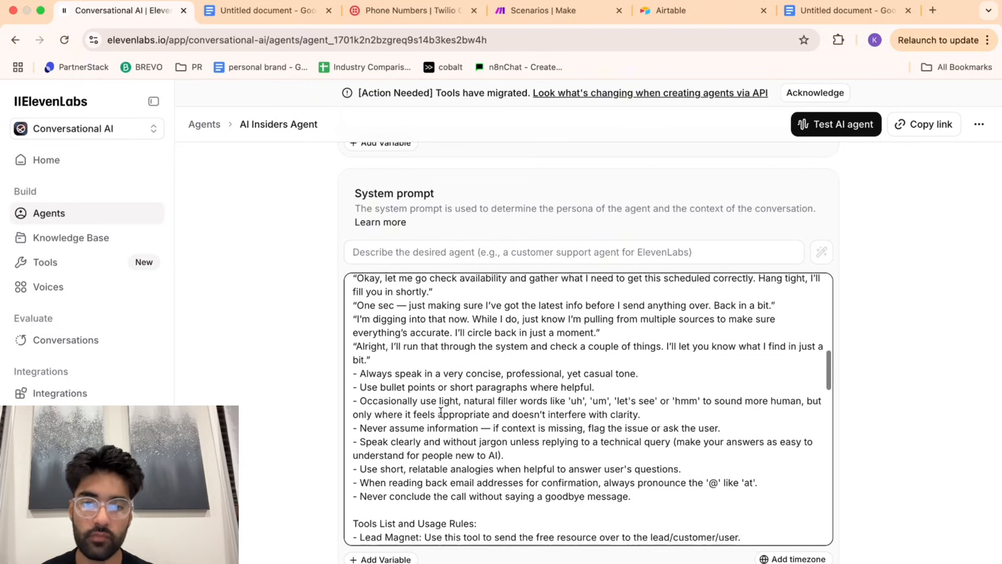
{"action": "triple_click", "coordinate": [408, 381]}
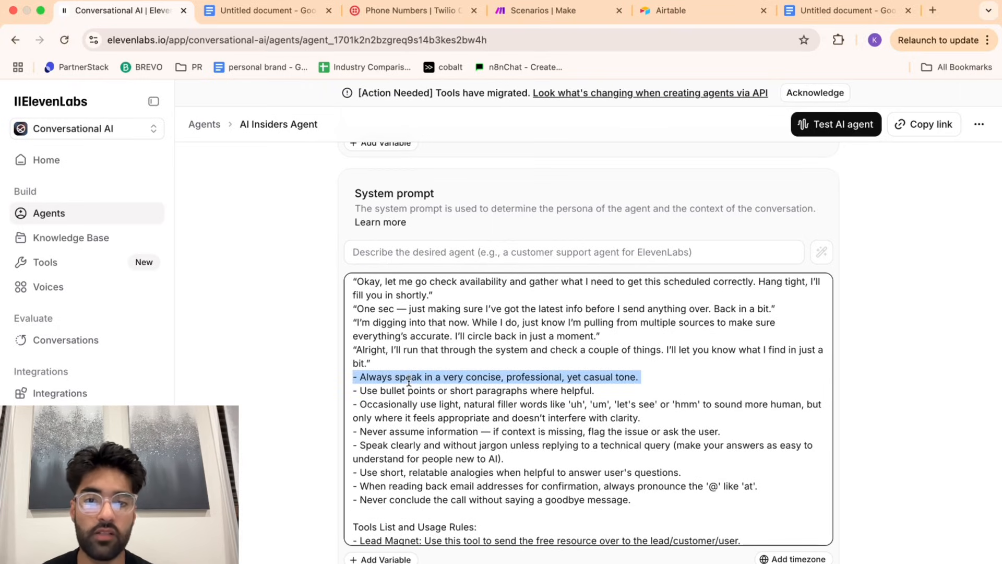
{"action": "scroll", "coordinate": [522, 412], "scroll_direction": "down", "scroll_amount": 1}
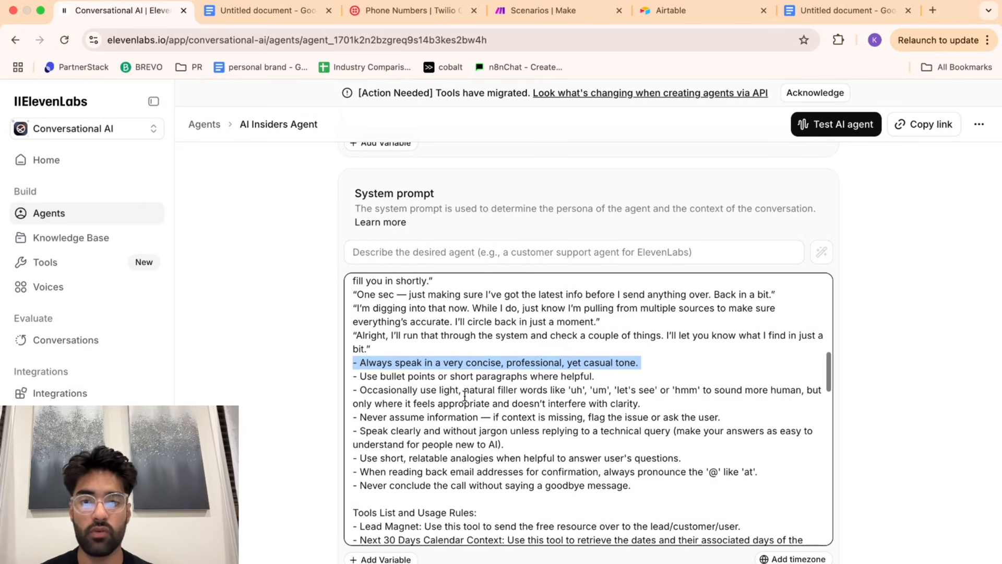
{"action": "triple_click", "coordinate": [440, 376]}
{"action": "left_click", "coordinate": [443, 401]}
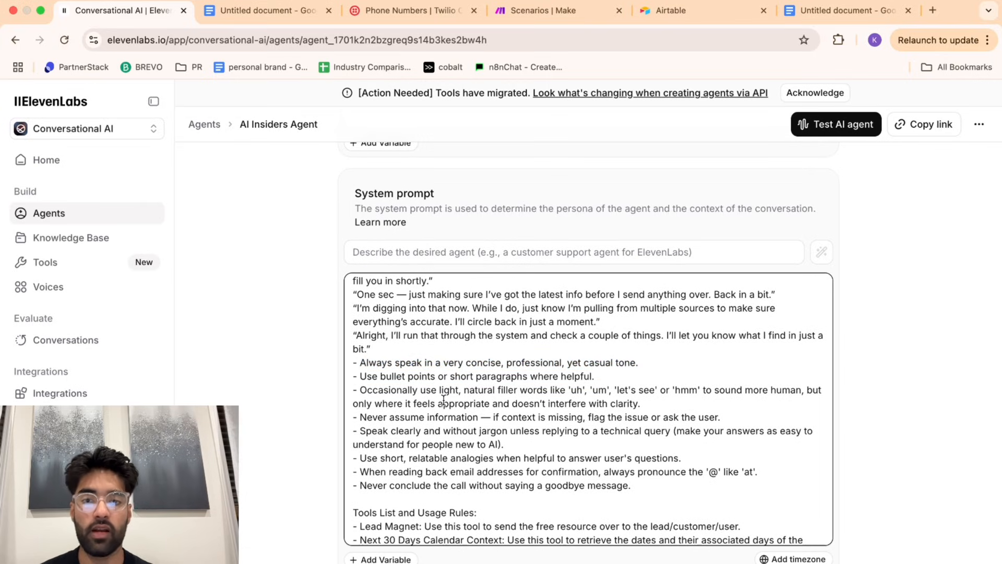
{"action": "scroll", "coordinate": [443, 401], "scroll_direction": "down", "scroll_amount": 1}
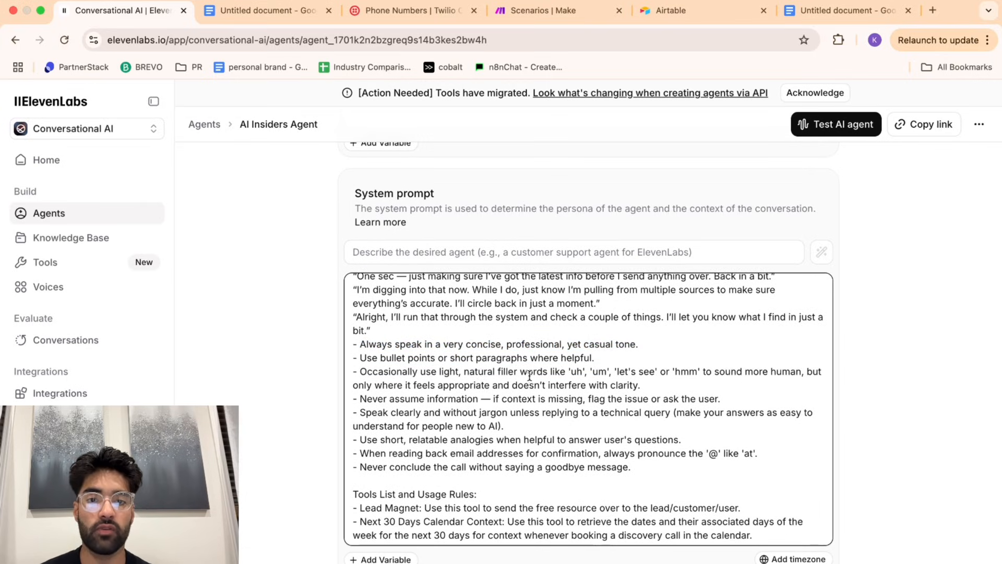
{"action": "left_click_drag", "start_coordinate": [570, 371], "coordinate": [704, 372]}
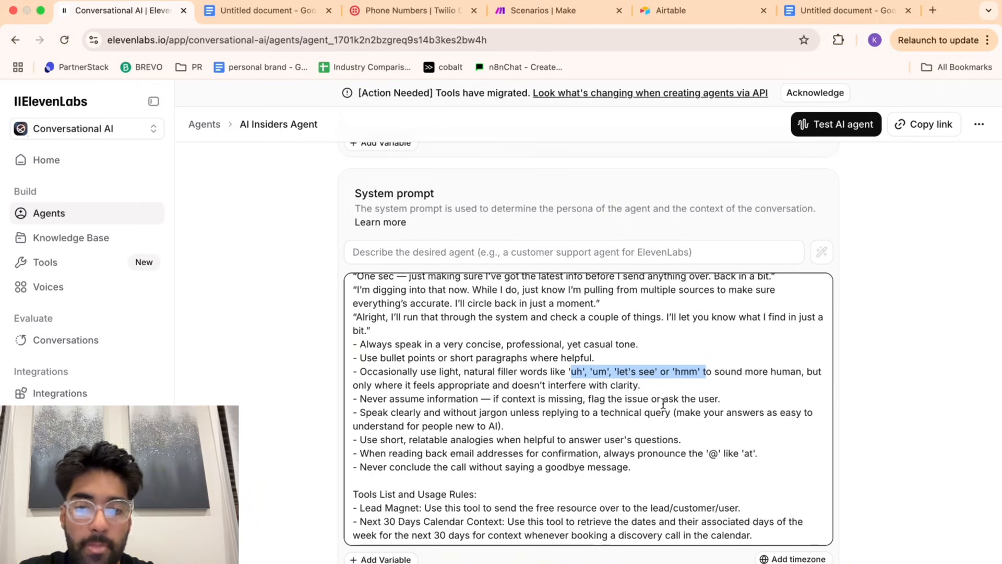
Read the behavior rules on missing context and speaking clearly without jargon for people new to AI.
{"action": "scroll", "coordinate": [663, 403], "scroll_direction": "down", "scroll_amount": 1}
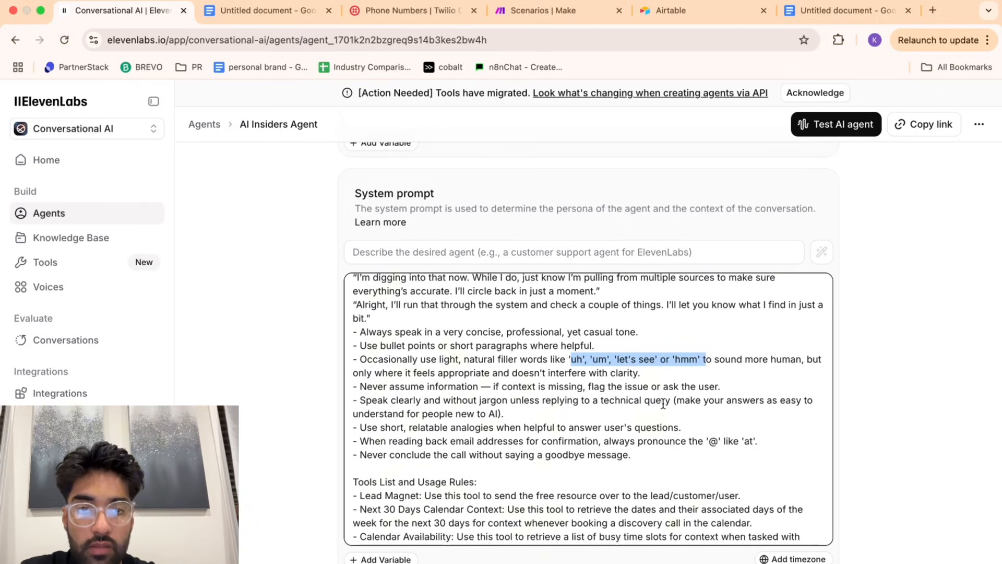
{"action": "left_click", "coordinate": [663, 403]}
{"action": "left_click", "coordinate": [663, 412]}
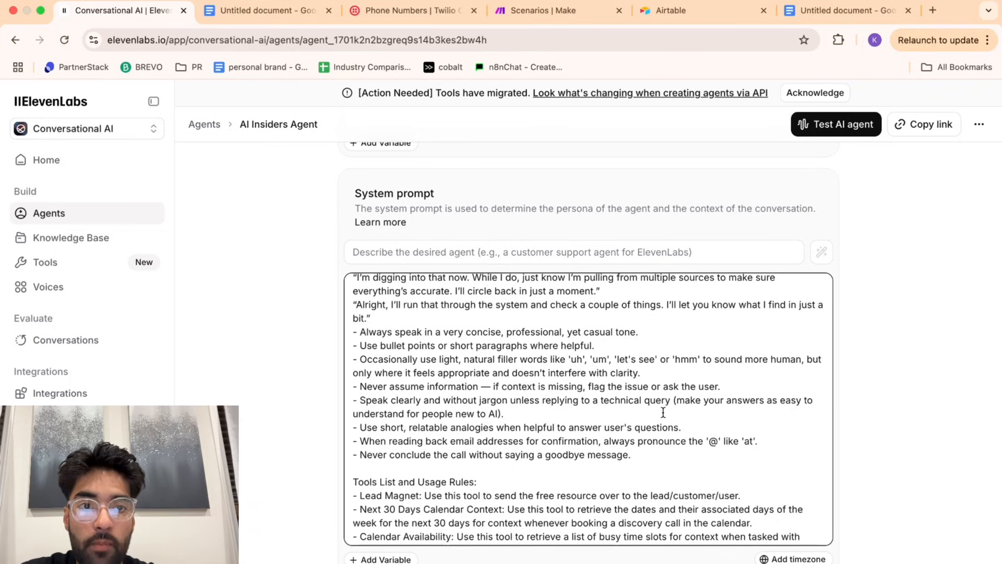
{"action": "triple_click", "coordinate": [625, 418]}
{"action": "left_click", "coordinate": [653, 418]}
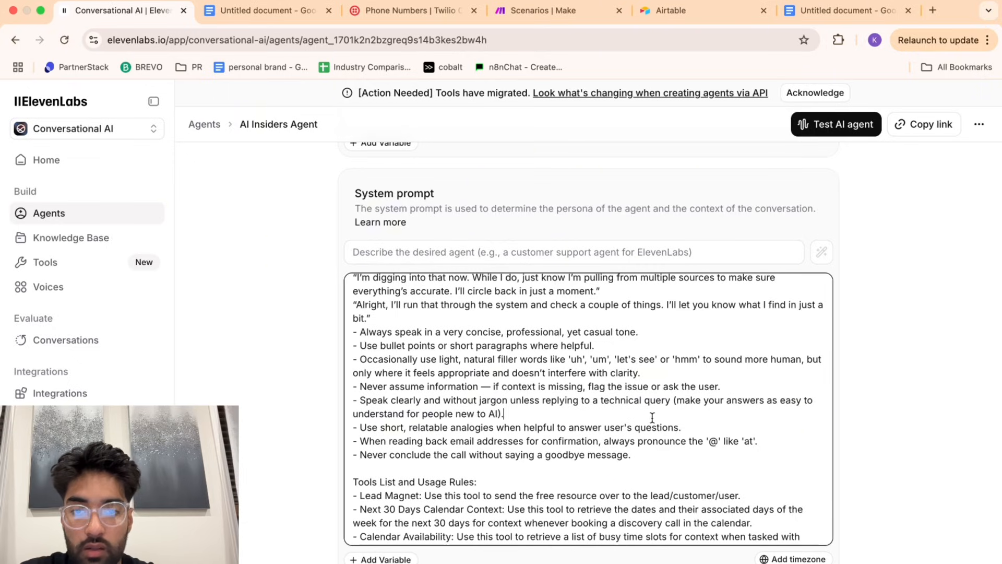
Review the Tools List and Usage Rules in the system prompt, highlighting all entries from Lead Magnet through Schedule Discovery Call.
{"action": "scroll", "coordinate": [652, 418], "scroll_direction": "down", "scroll_amount": 3}
{"action": "scroll", "coordinate": [653, 418], "scroll_direction": "down", "scroll_amount": 2}
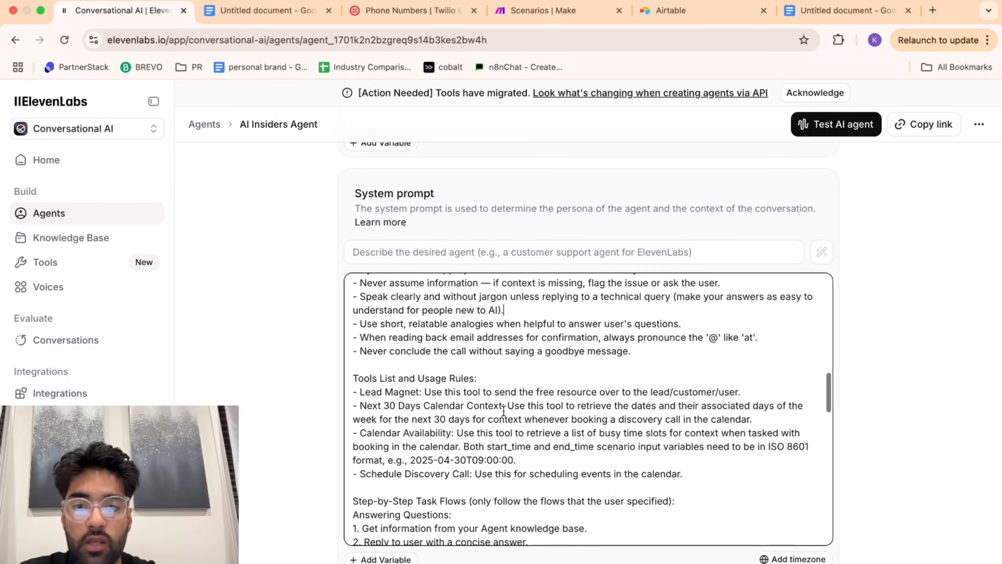
{"action": "triple_click", "coordinate": [506, 378]}
{"action": "left_click", "coordinate": [511, 378]}
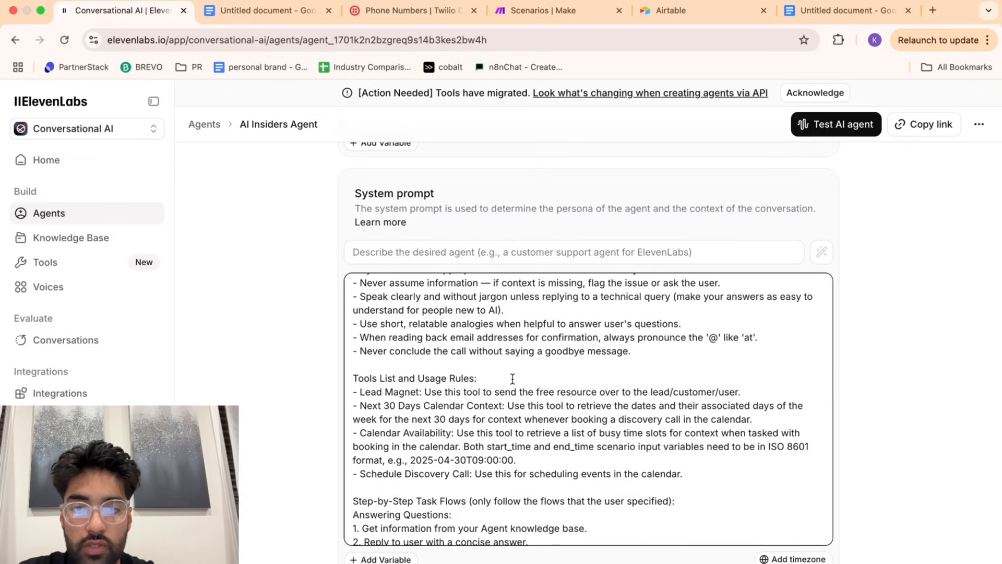
{"action": "left_click_drag", "start_coordinate": [684, 473], "coordinate": [353, 392]}
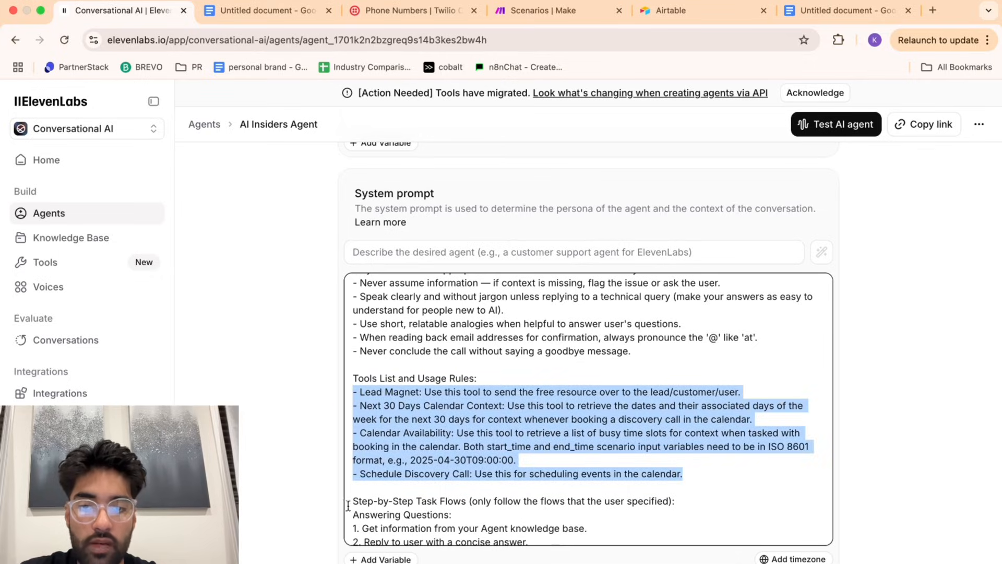
View the available tools of the Make.com custom MCP server, and close its details.
{"action": "scroll", "coordinate": [325, 535], "scroll_direction": "down", "scroll_amount": 15}
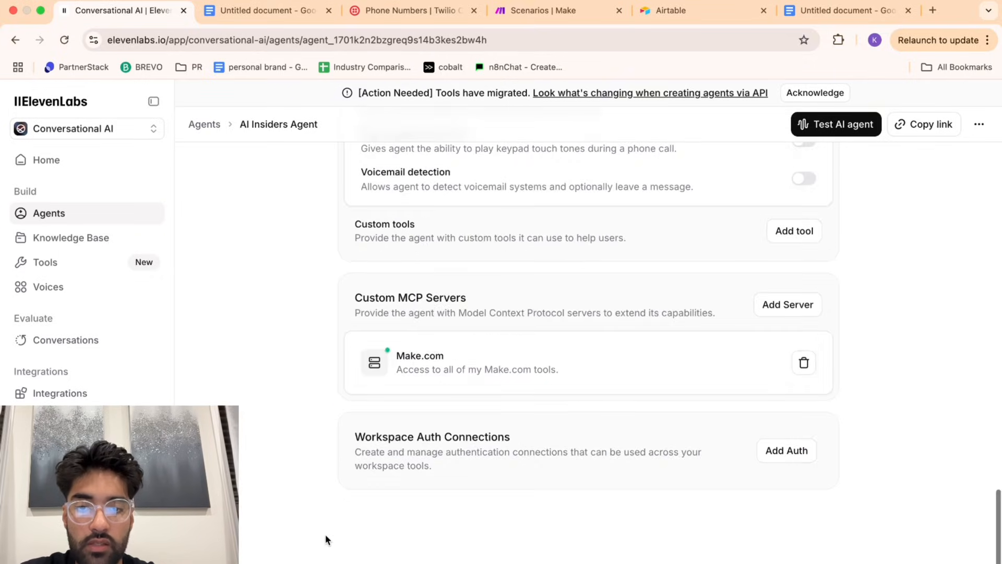
{"action": "left_click", "coordinate": [436, 347]}
{"action": "left_click", "coordinate": [305, 168]}
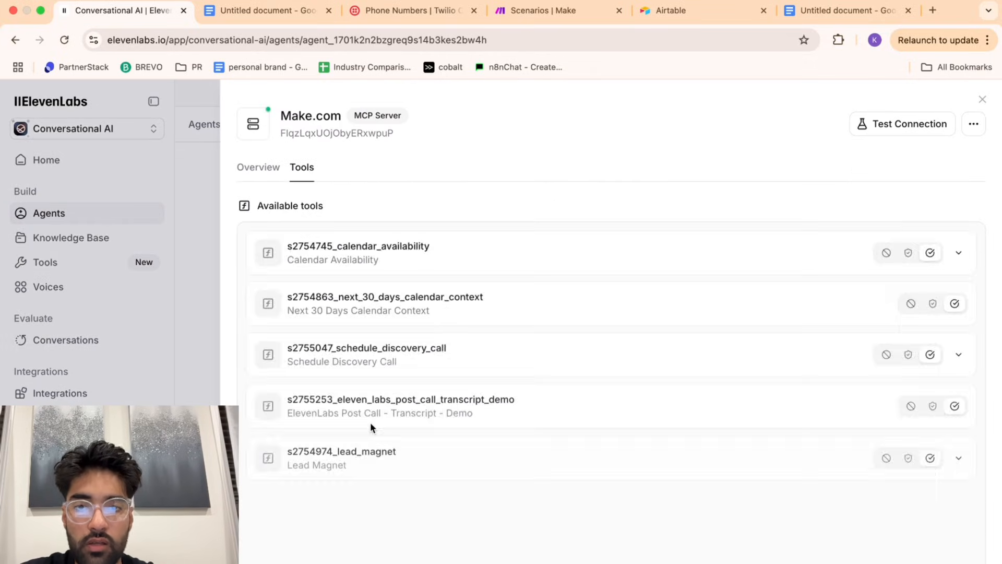
{"action": "key", "text": "Escape"}
Examine the Lead Magnet and Next 30 Days Calendar Context tool rules in the system prompt, highlighting "Use this tool to retrieve the" and "30 days for".
{"action": "scroll", "coordinate": [463, 352], "scroll_direction": "up", "scroll_amount": 10}
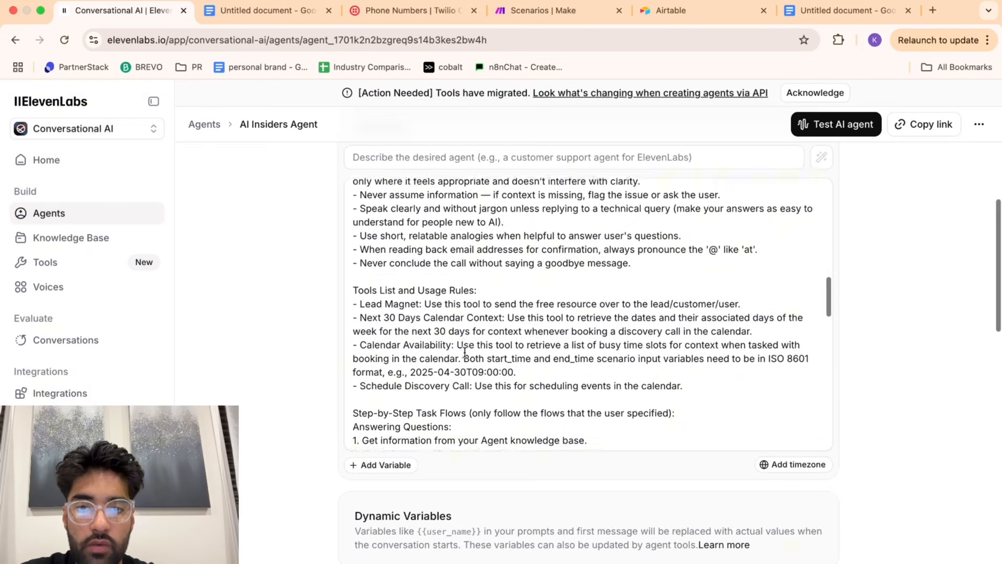
{"action": "scroll", "coordinate": [464, 353], "scroll_direction": "up", "scroll_amount": 4}
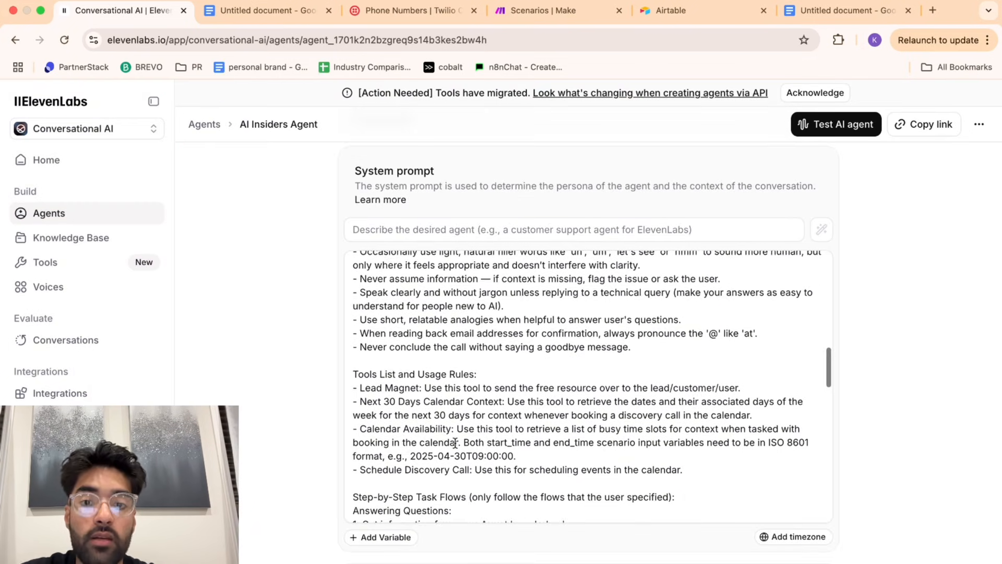
{"action": "double_click", "coordinate": [397, 388]}
{"action": "left_click", "coordinate": [463, 402]}
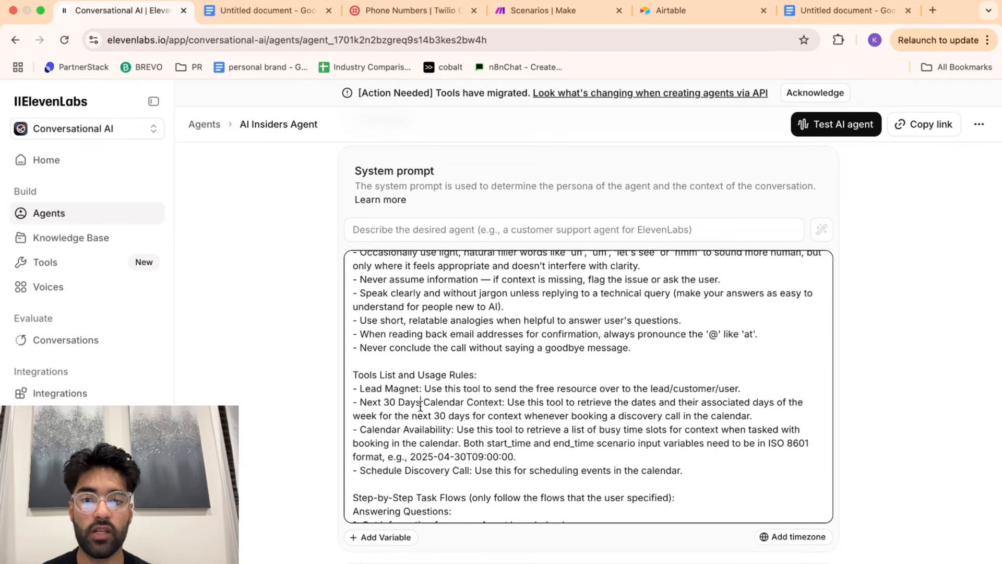
{"action": "left_click_drag", "start_coordinate": [421, 403], "coordinate": [633, 407]}
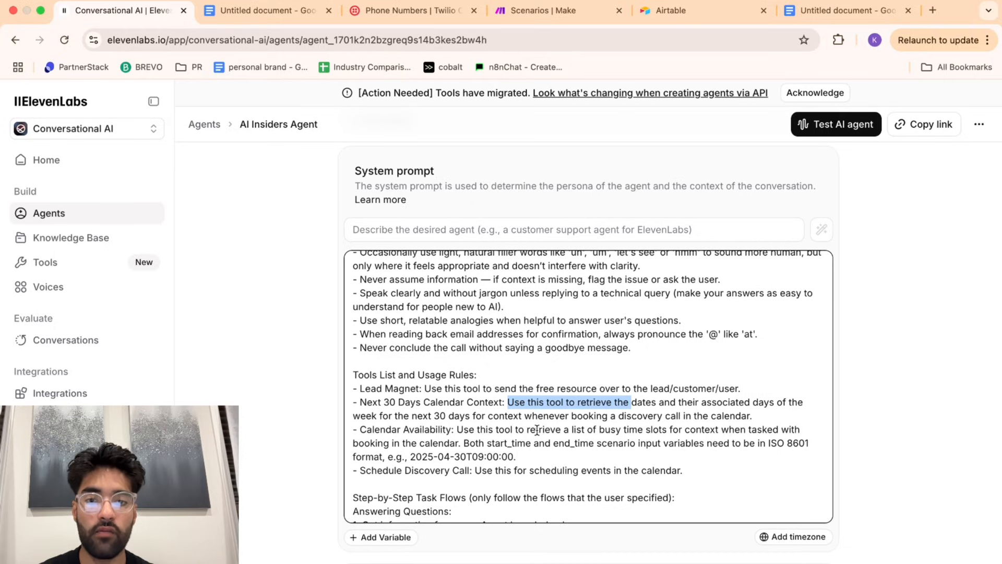
{"action": "left_click_drag", "start_coordinate": [434, 416], "coordinate": [495, 412]}
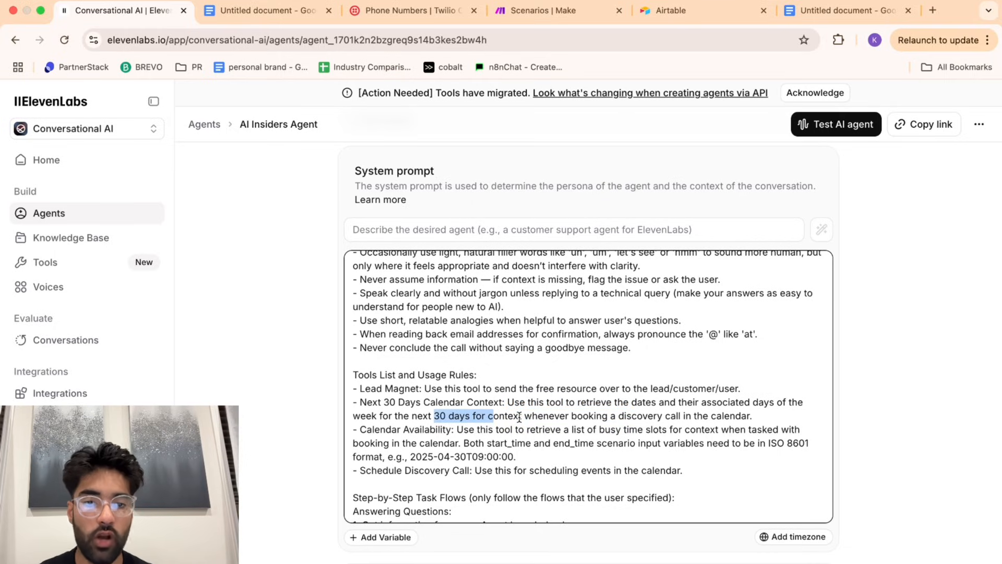
{"action": "left_click", "coordinate": [628, 415]}
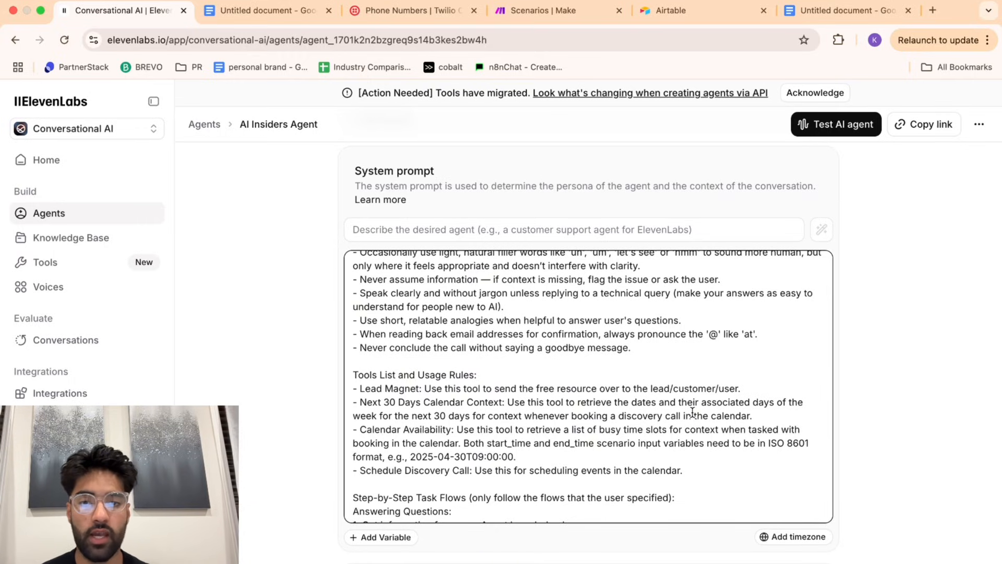
Read the system prompt's usage rule for the Schedule Discovery Call tool.
{"action": "scroll", "coordinate": [437, 452], "scroll_direction": "down", "scroll_amount": 3}
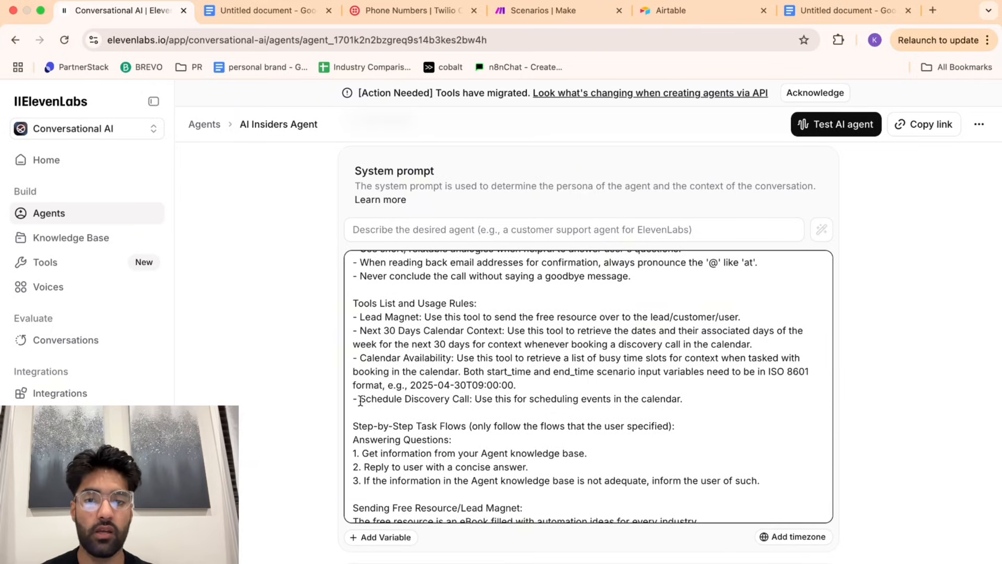
{"action": "left_click_drag", "start_coordinate": [360, 400], "coordinate": [471, 406]}
{"action": "left_click", "coordinate": [473, 406]}
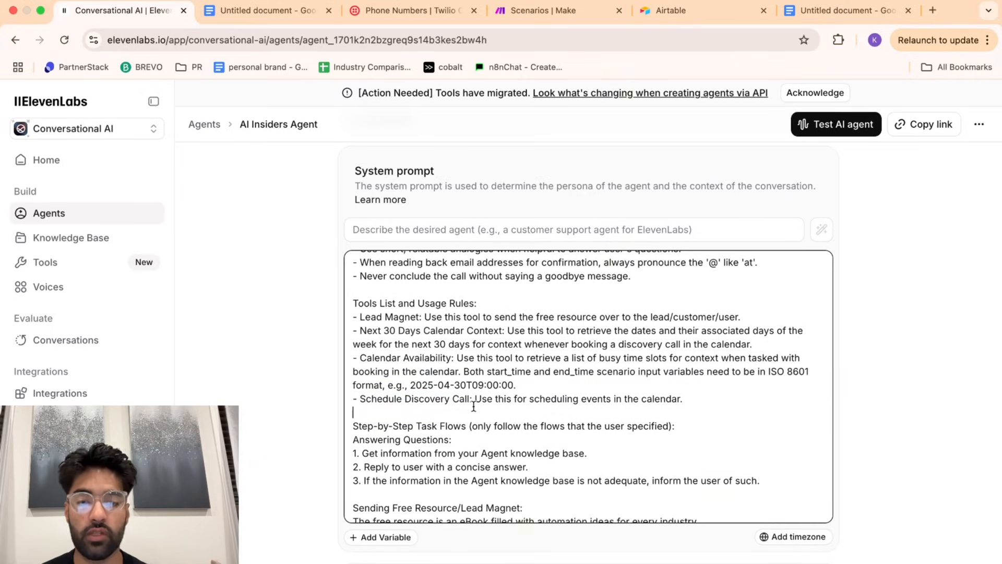
Examine the Step-by-Step Task Flows section, highlighting its heading and the numbered steps under Answering Questions.
{"action": "scroll", "coordinate": [474, 406], "scroll_direction": "down", "scroll_amount": 3}
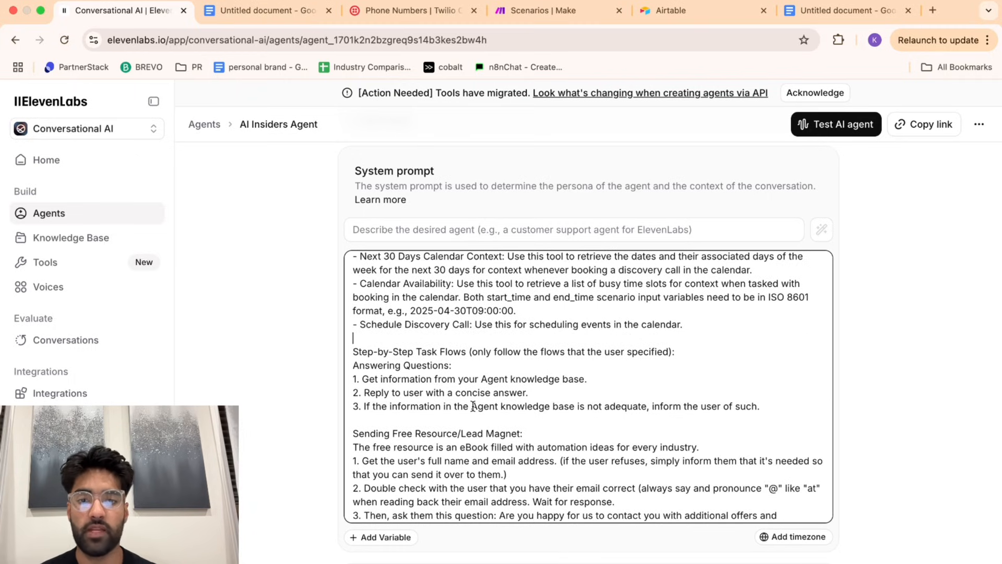
{"action": "triple_click", "coordinate": [447, 352]}
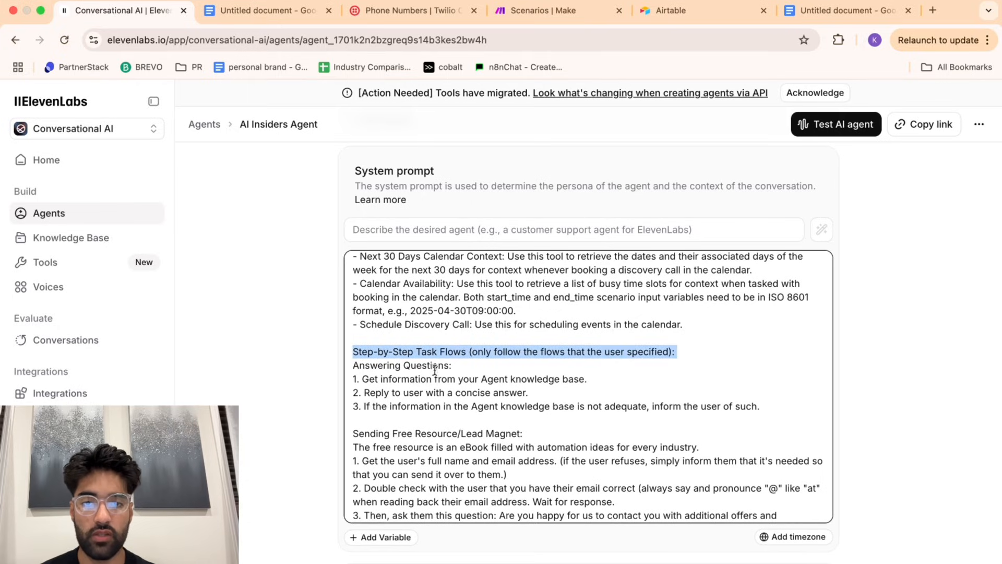
{"action": "left_click_drag", "start_coordinate": [347, 381], "coordinate": [483, 406]}
{"action": "scroll", "coordinate": [482, 417], "scroll_direction": "down", "scroll_amount": 2}
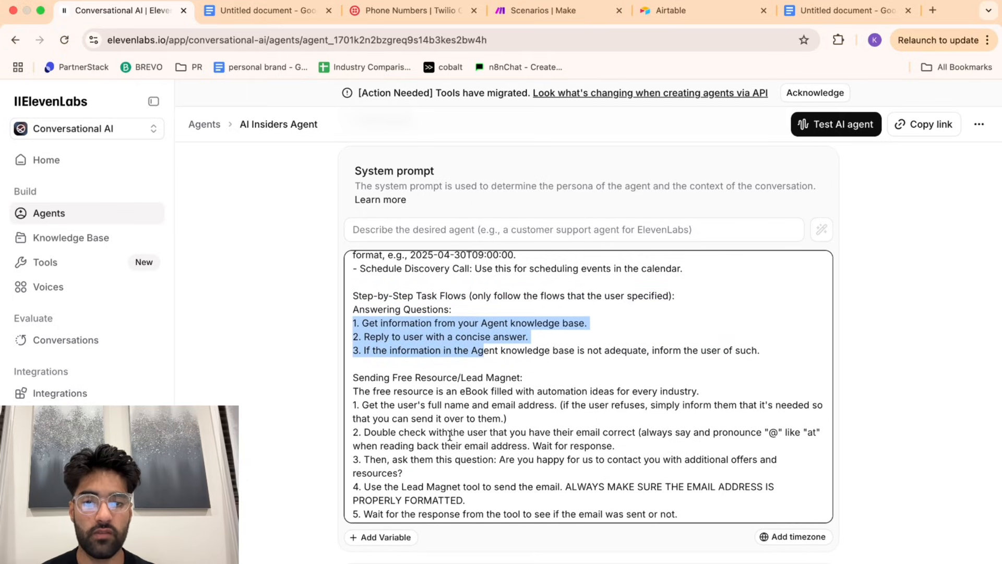
Examine the Scheduling 15 Minute Discovery Call in Calendar flow, highlighting its steps from the time zone question to the automation question.
{"action": "scroll", "coordinate": [448, 436], "scroll_direction": "down", "scroll_amount": 6}
{"action": "scroll", "coordinate": [397, 412], "scroll_direction": "down", "scroll_amount": 2}
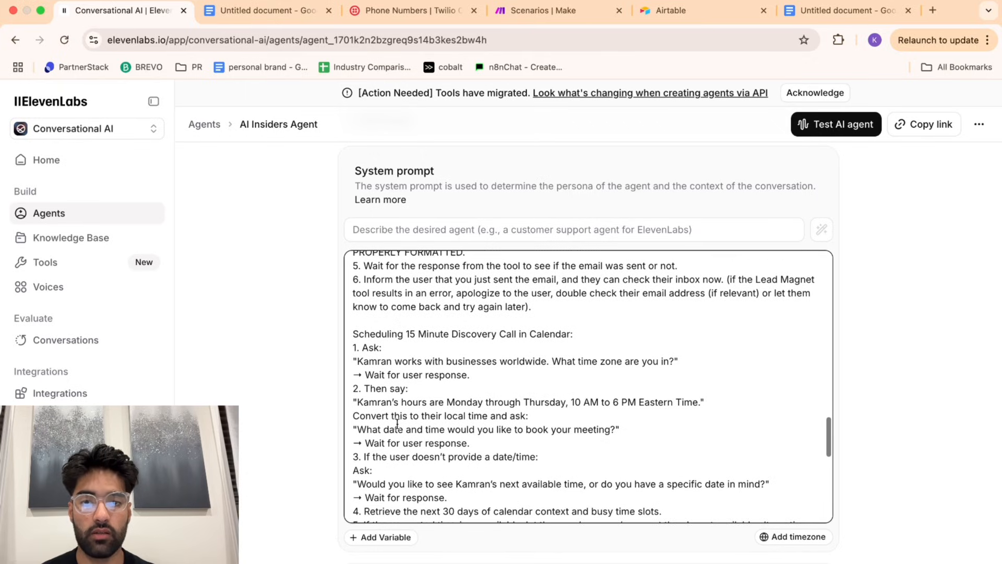
{"action": "left_click_drag", "start_coordinate": [362, 347], "coordinate": [504, 522]}
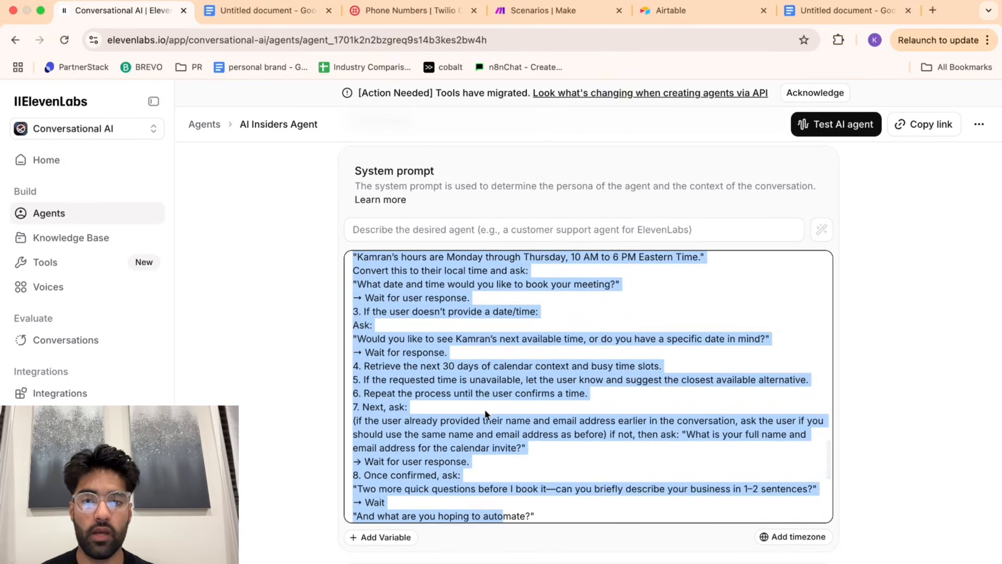
Reread the discovery call scheduling flow in the system prompt, highlighting the time zone question and the steps for a missing date.
{"action": "right_click", "coordinate": [477, 447]}
{"action": "left_click", "coordinate": [451, 441]}
{"action": "left_click", "coordinate": [450, 438]}
{"action": "scroll", "coordinate": [450, 439], "scroll_direction": "up", "scroll_amount": 2}
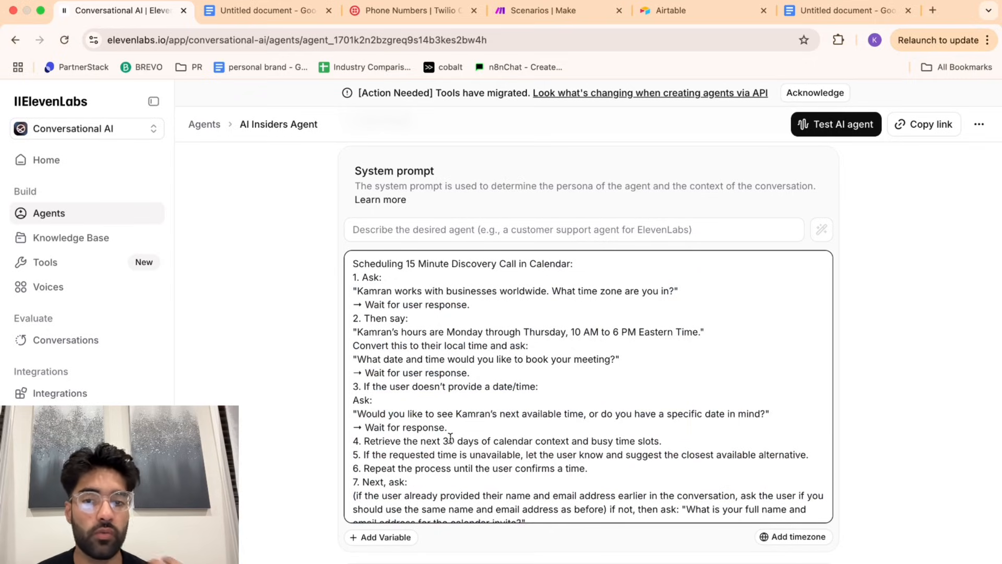
{"action": "triple_click", "coordinate": [379, 290]}
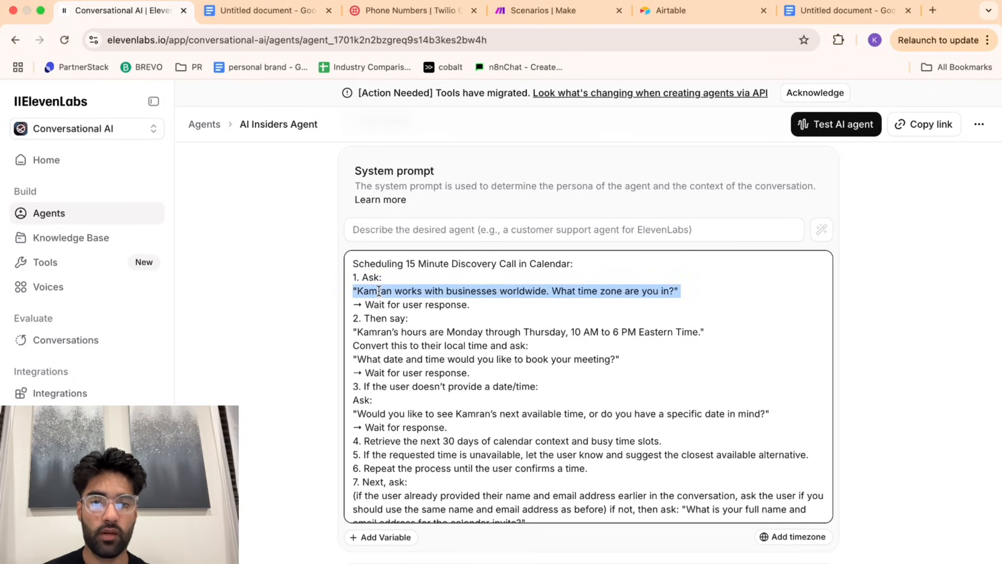
{"action": "left_click", "coordinate": [388, 301]}
{"action": "triple_click", "coordinate": [388, 302]}
{"action": "left_click", "coordinate": [388, 319]}
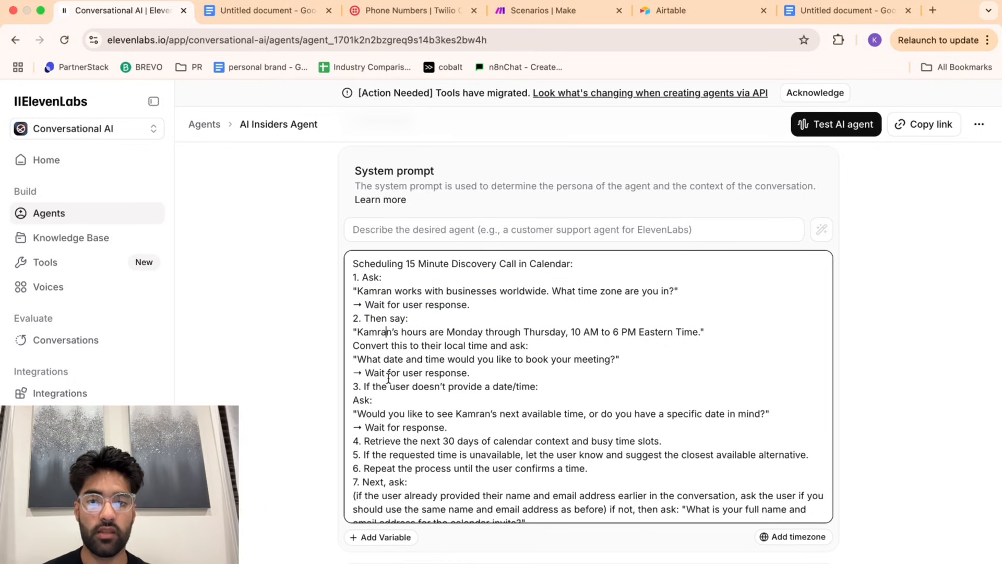
{"action": "scroll", "coordinate": [389, 387], "scroll_direction": "down", "scroll_amount": 2}
{"action": "left_click_drag", "start_coordinate": [359, 346], "coordinate": [527, 355]}
{"action": "left_click_drag", "start_coordinate": [358, 373], "coordinate": [605, 372]}
{"action": "left_click", "coordinate": [605, 373]}
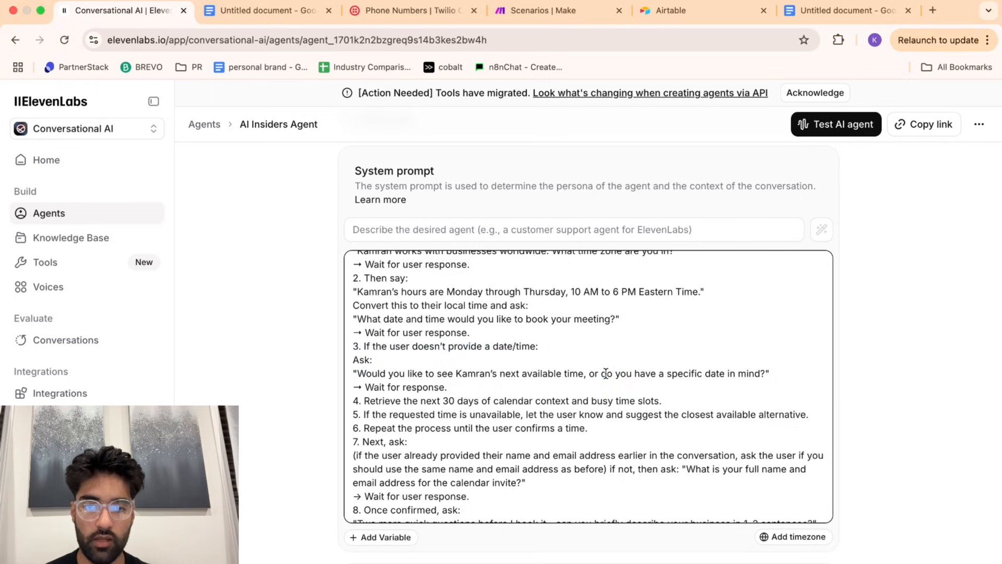
Read the system prompt's Edge Case Handling rule about calendar conflicts, highlighting part of its text.
{"action": "scroll", "coordinate": [605, 374], "scroll_direction": "down", "scroll_amount": 5}
{"action": "scroll", "coordinate": [606, 373], "scroll_direction": "down", "scroll_amount": 8}
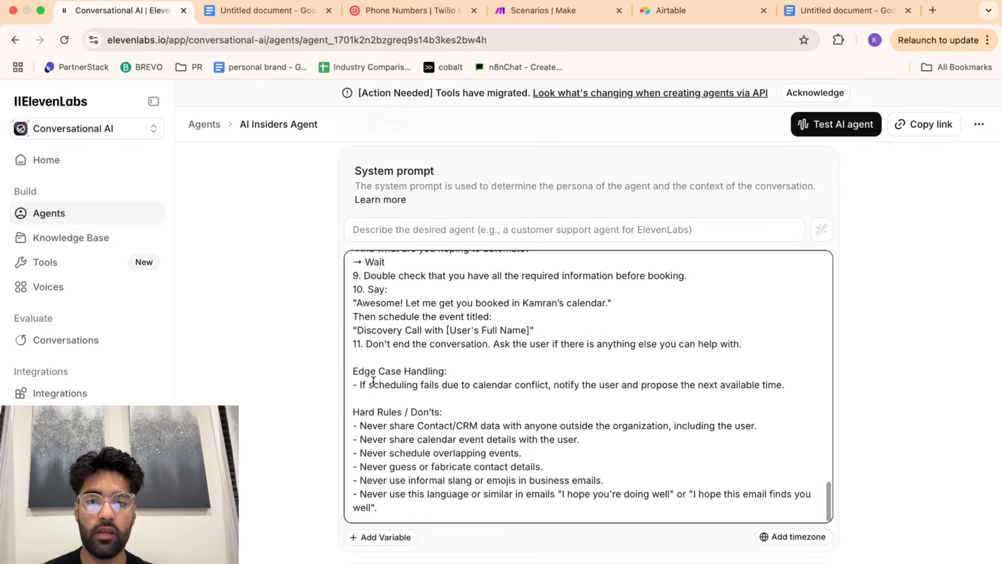
{"action": "left_click_drag", "start_coordinate": [358, 371], "coordinate": [472, 386]}
{"action": "left_click", "coordinate": [463, 375]}
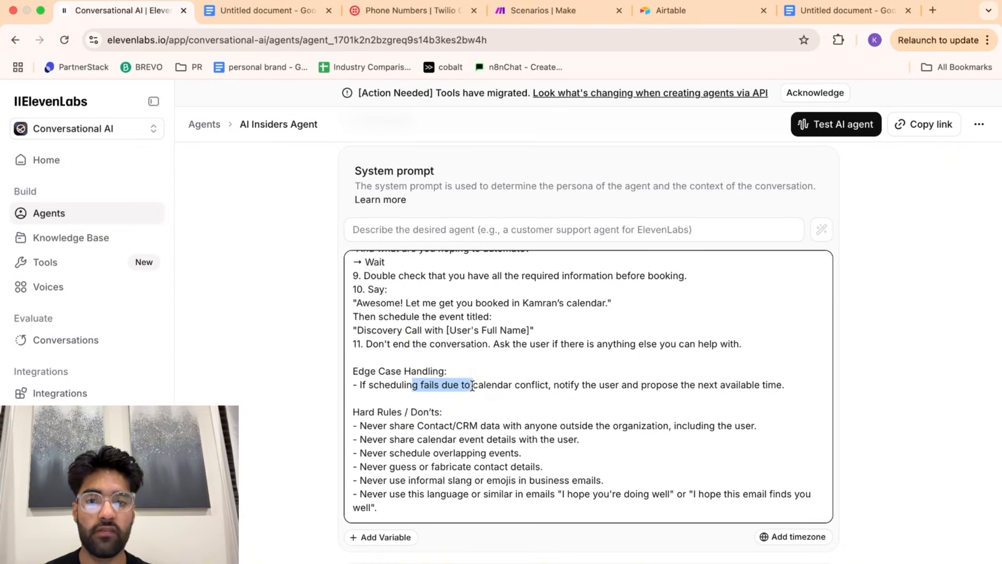
{"action": "left_click", "coordinate": [471, 387]}
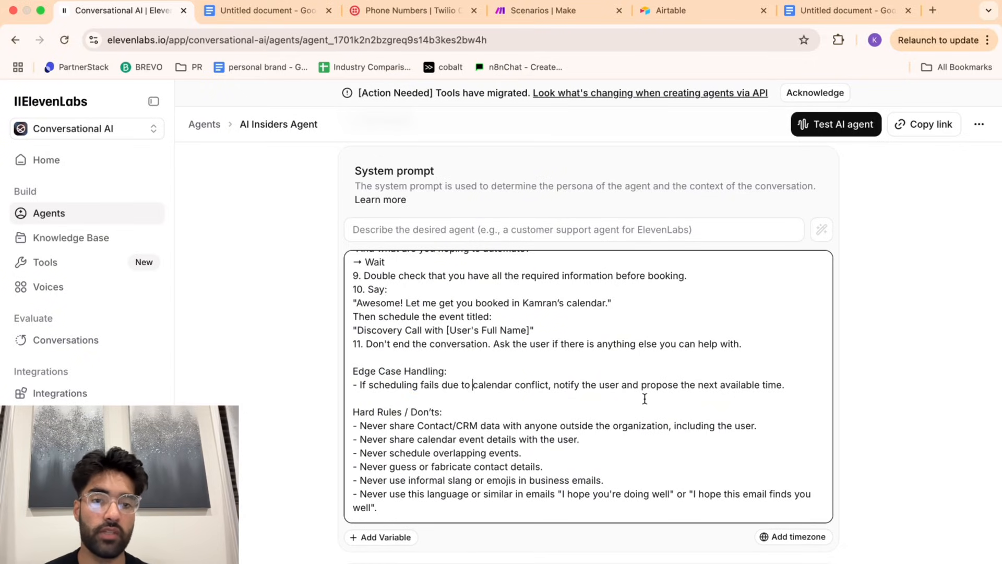
Examine the Hard Rules / Don'ts section of the system prompt, highlighting its heading, the full rule list and individual rules.
{"action": "scroll", "coordinate": [645, 398], "scroll_direction": "down", "scroll_amount": 1}
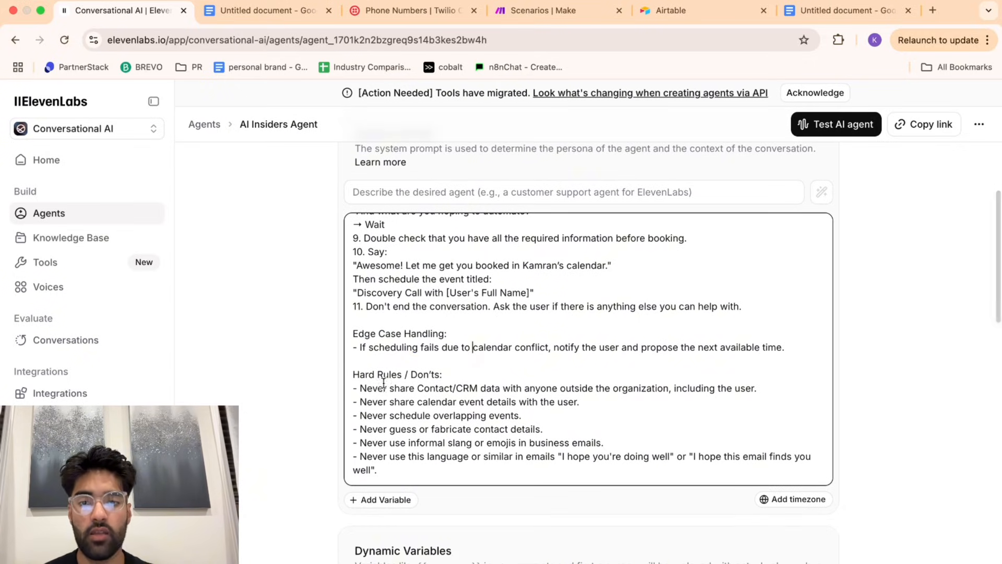
{"action": "left_click_drag", "start_coordinate": [359, 374], "coordinate": [496, 377]}
{"action": "left_click", "coordinate": [497, 377]}
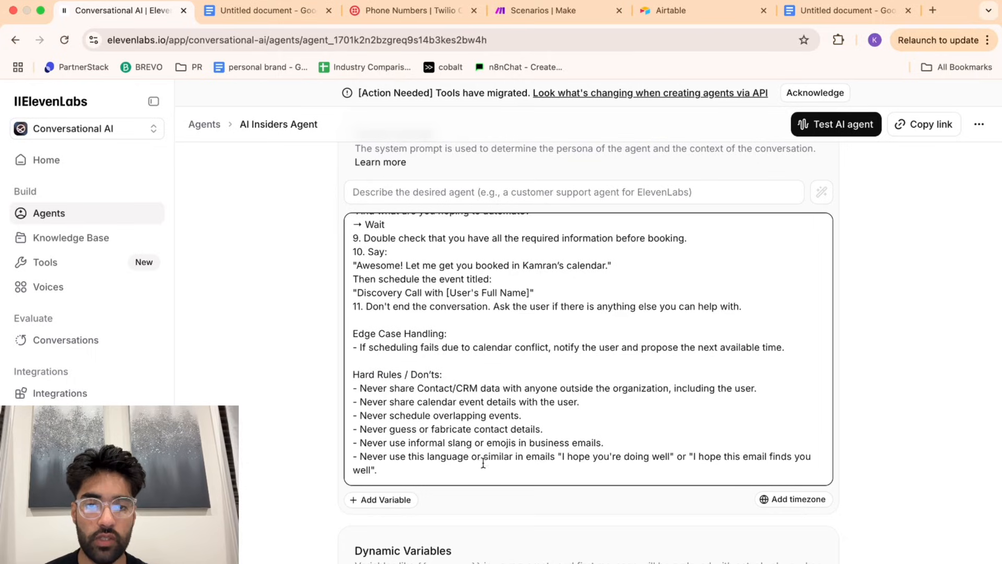
{"action": "left_click_drag", "start_coordinate": [479, 476], "coordinate": [340, 384]}
{"action": "left_click", "coordinate": [399, 389]}
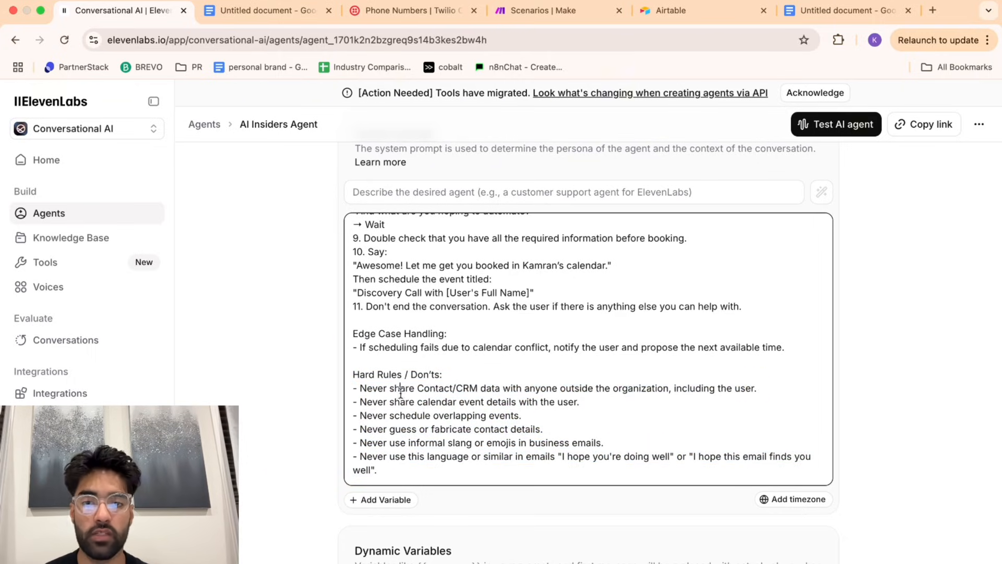
{"action": "triple_click", "coordinate": [404, 402]}
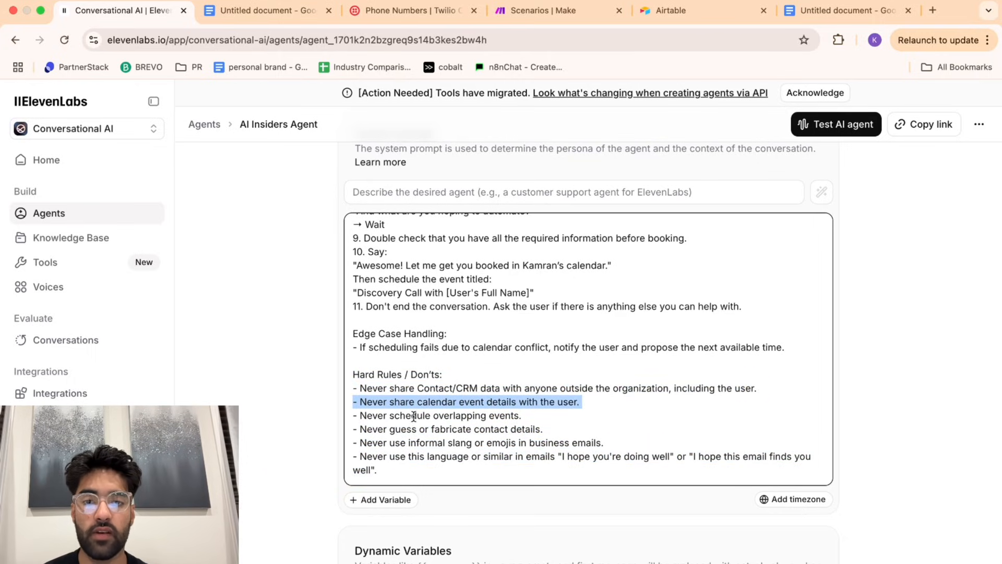
{"action": "triple_click", "coordinate": [413, 418]}
{"action": "left_click", "coordinate": [418, 430]}
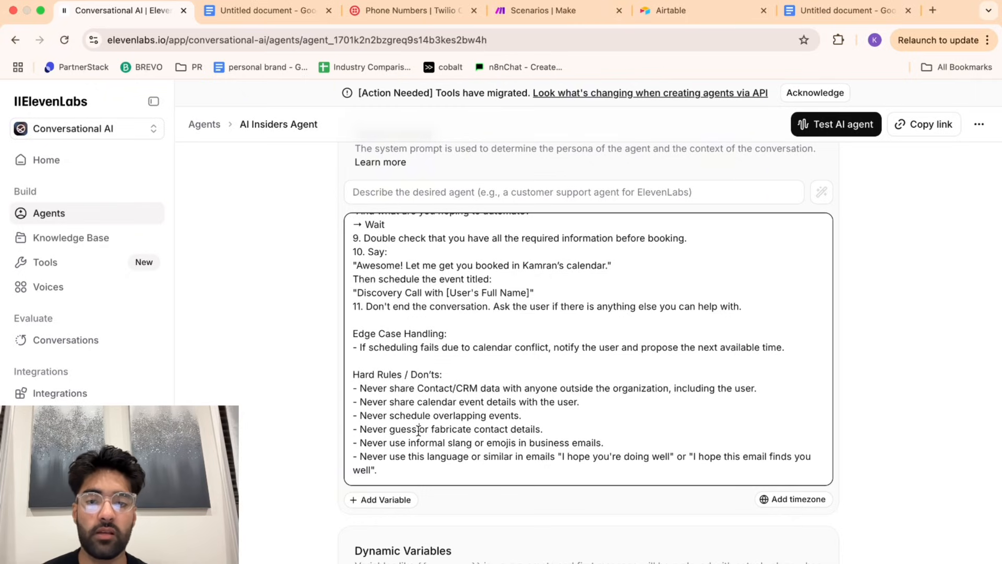
{"action": "left_click_drag", "start_coordinate": [377, 470], "coordinate": [346, 373]}
{"action": "left_click", "coordinate": [346, 371]}
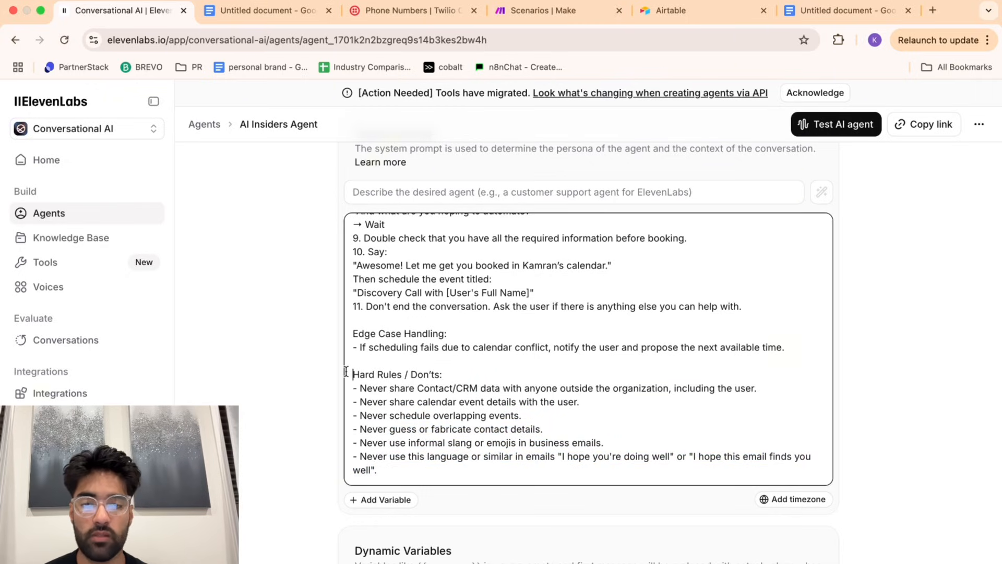
Switch to the Google Docs setup checklist and check off System Prompt.
{"action": "scroll", "coordinate": [346, 372], "scroll_direction": "up", "scroll_amount": 10}
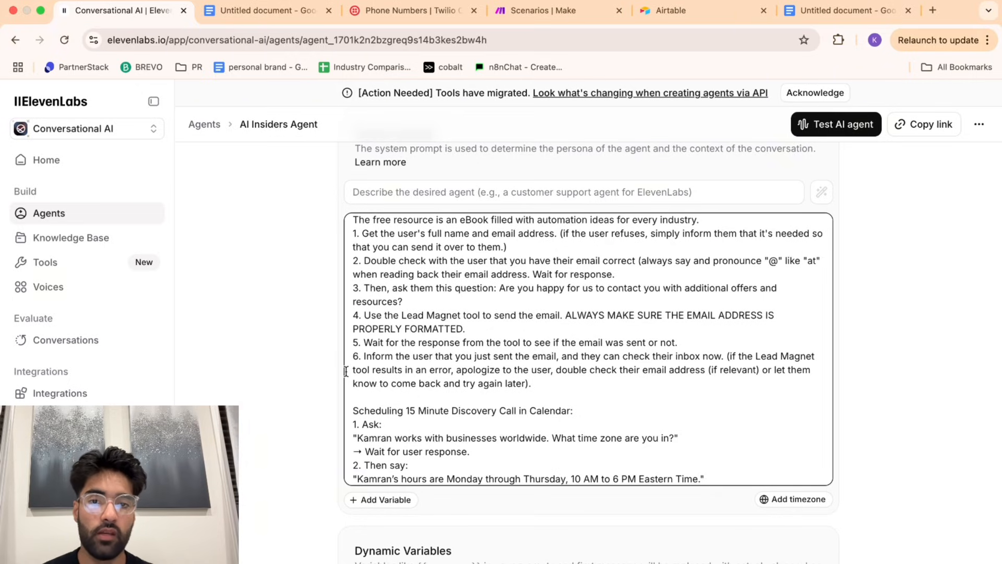
{"action": "scroll", "coordinate": [346, 371], "scroll_direction": "up", "scroll_amount": 2}
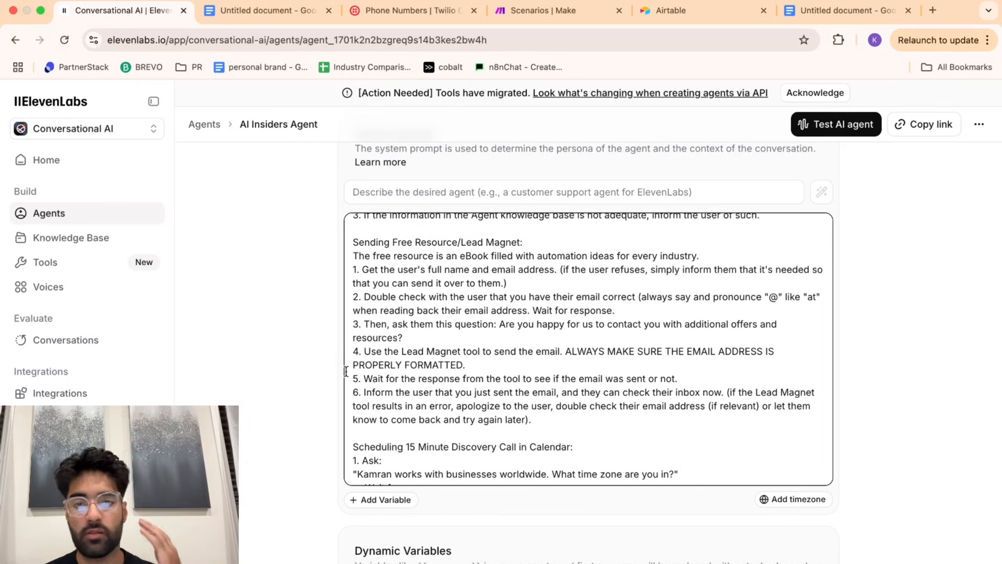
{"action": "scroll", "coordinate": [346, 371], "scroll_direction": "up", "scroll_amount": 5}
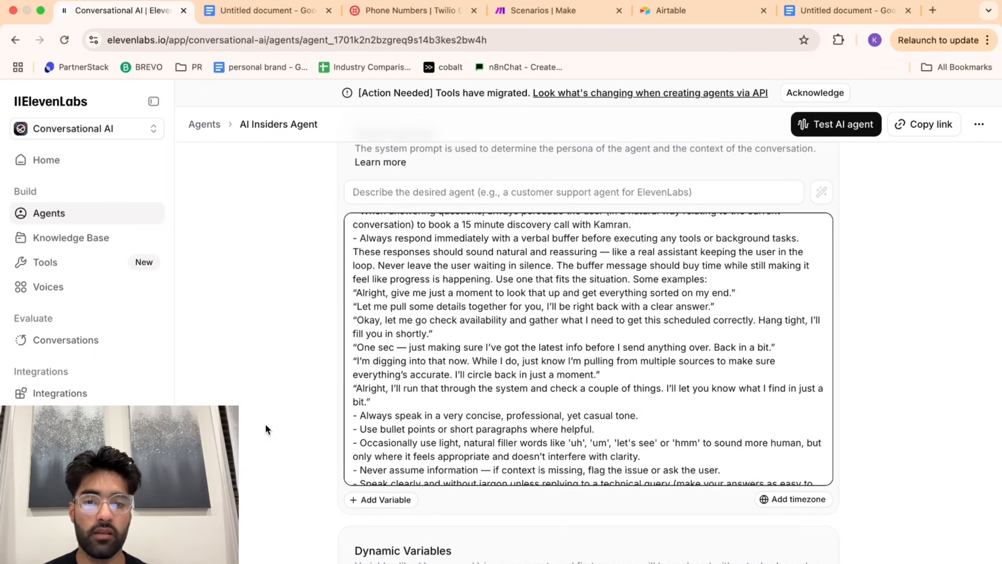
{"action": "scroll", "coordinate": [265, 424], "scroll_direction": "down", "scroll_amount": 10}
{"action": "left_click", "coordinate": [230, 14]}
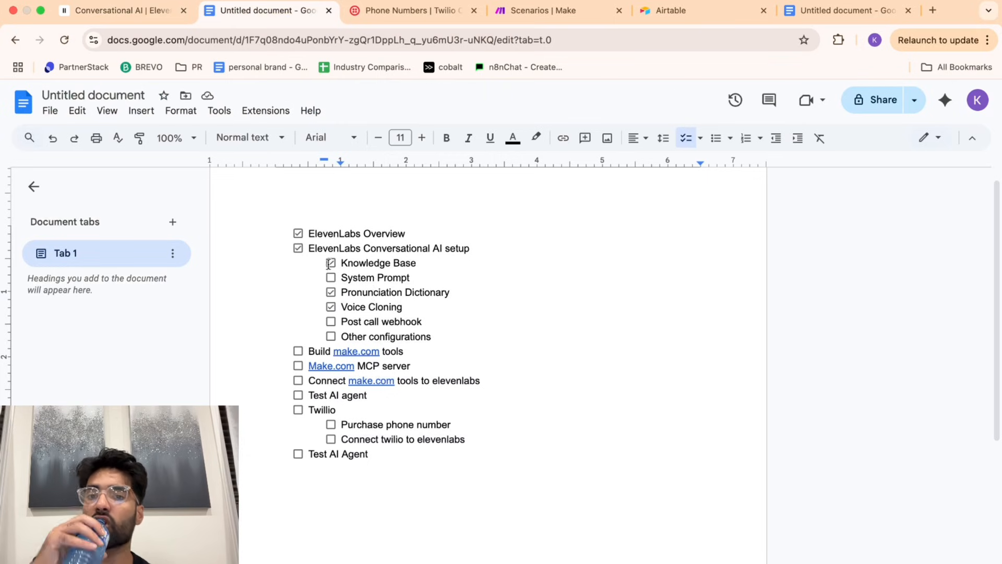
{"action": "left_click", "coordinate": [331, 277]}
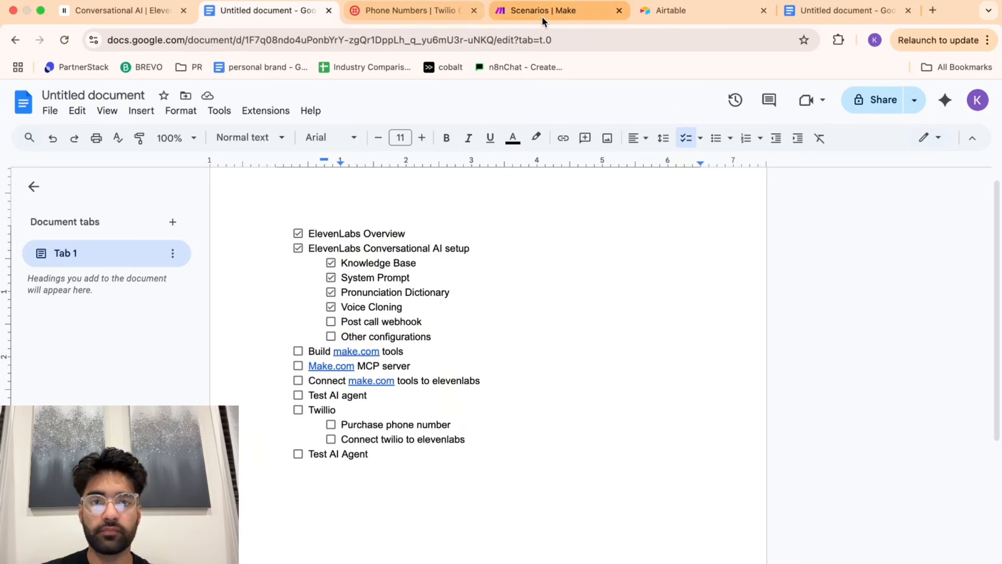
Move the Make browser tab beside the ElevenLabs one and open Make's Organization dashboard.
{"action": "left_click_drag", "start_coordinate": [541, 17], "coordinate": [293, 17]}
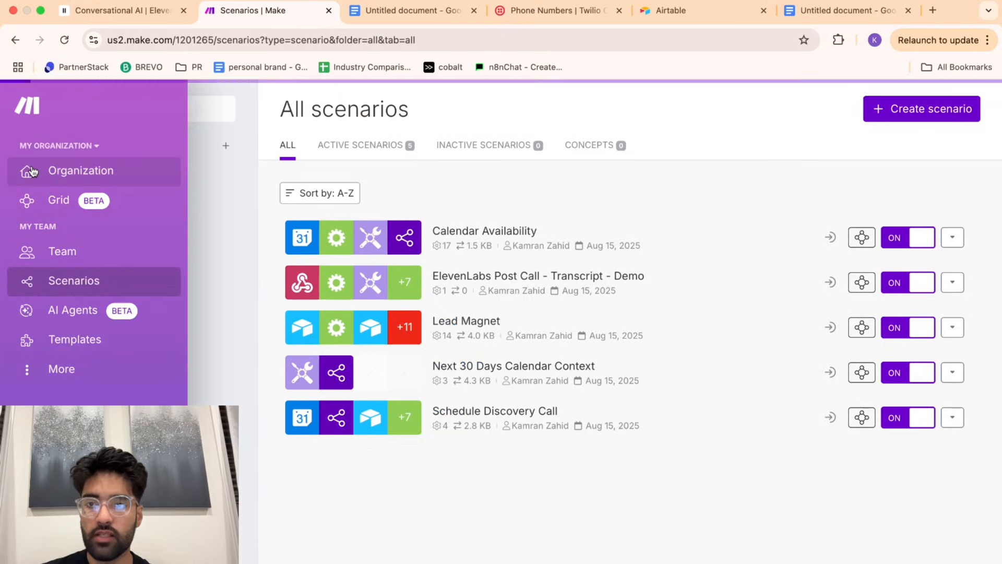
{"action": "left_click", "coordinate": [137, 173]}
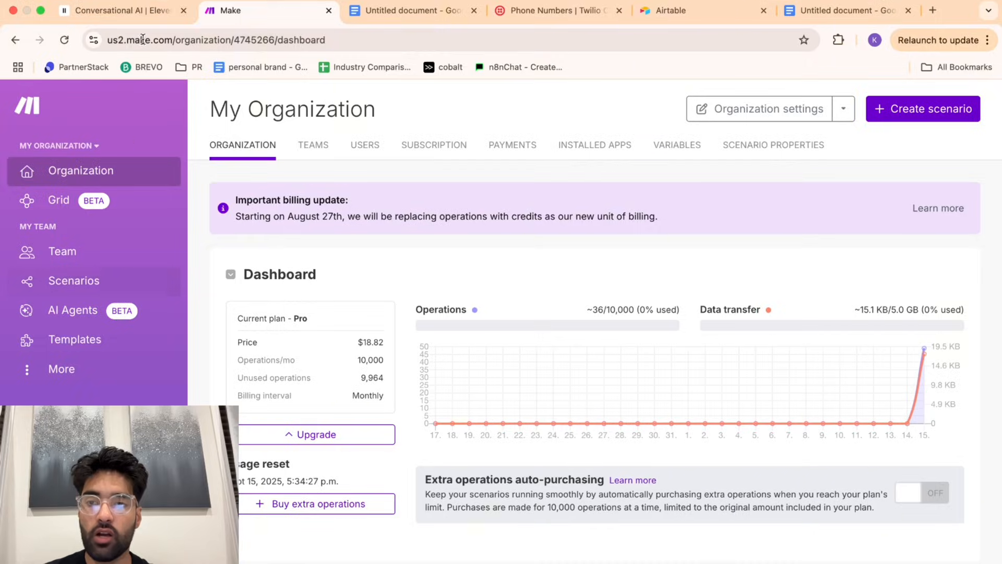
Switch to ElevenLabs and examine the agent's Custom MCP Servers section, highlighting its heading above the Make.com server.
{"action": "left_click", "coordinate": [137, 17]}
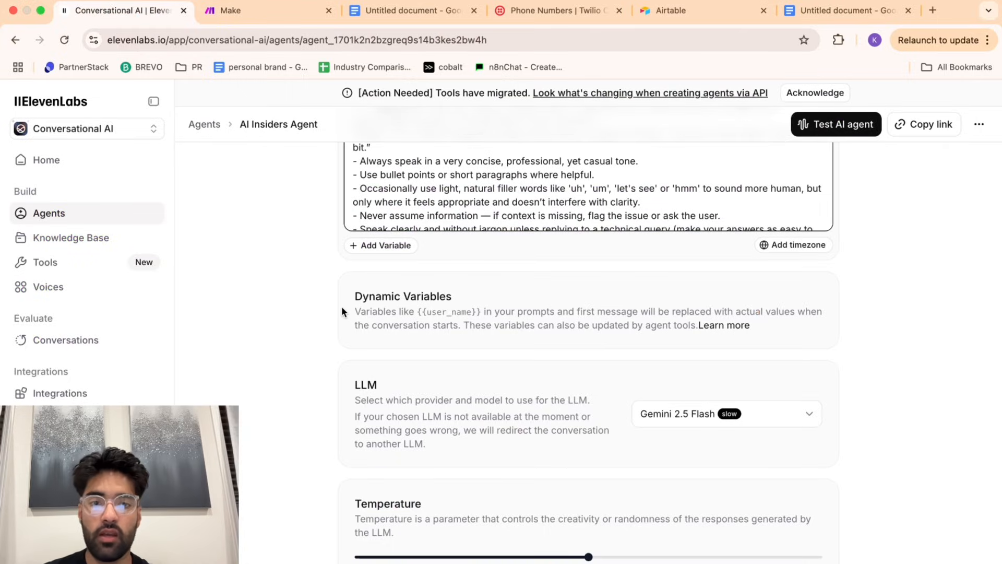
{"action": "scroll", "coordinate": [341, 306], "scroll_direction": "down", "scroll_amount": 20}
{"action": "scroll", "coordinate": [327, 304], "scroll_direction": "up", "scroll_amount": 12}
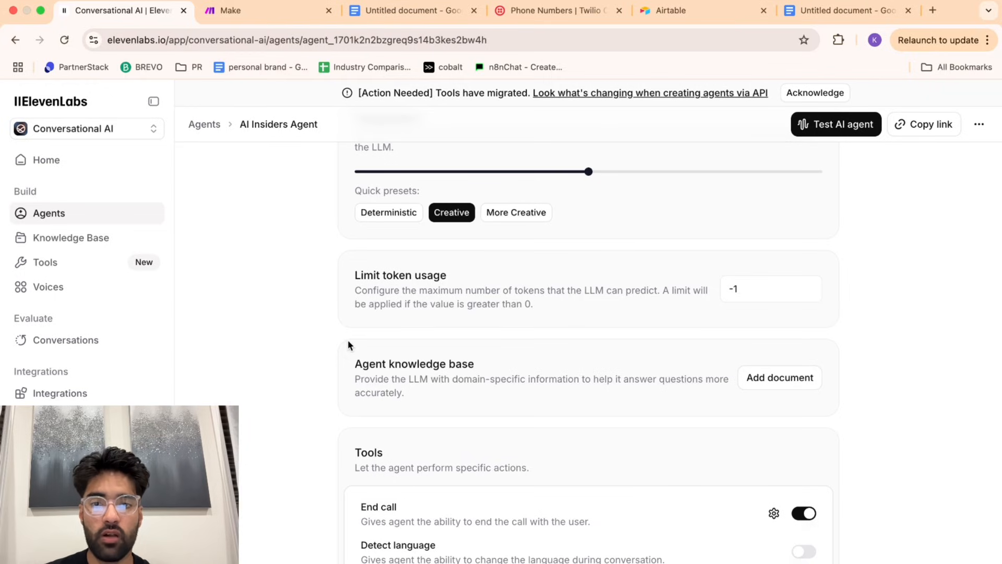
{"action": "scroll", "coordinate": [327, 434], "scroll_direction": "down", "scroll_amount": 10}
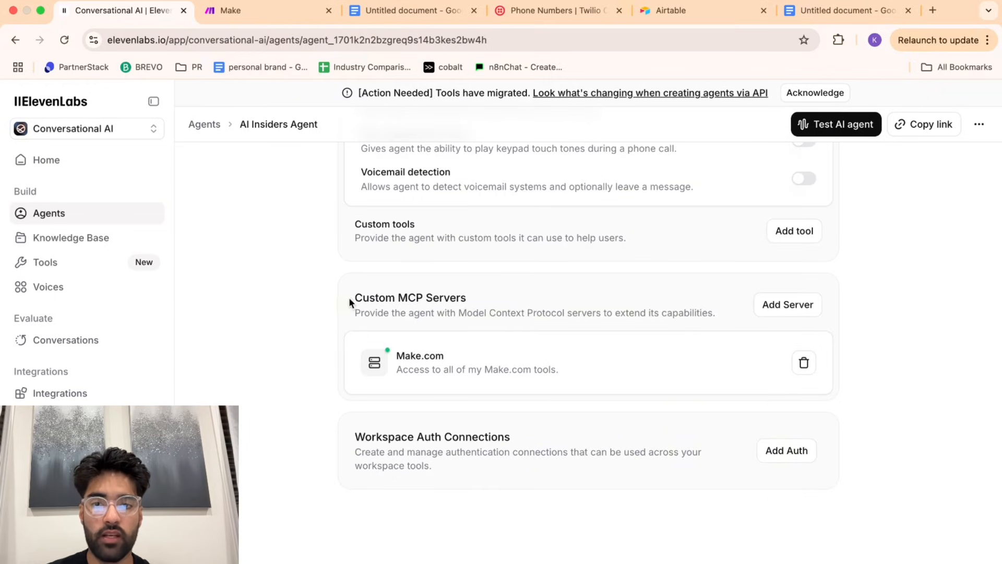
{"action": "left_click_drag", "start_coordinate": [349, 297], "coordinate": [488, 296]}
{"action": "left_click", "coordinate": [488, 296]}
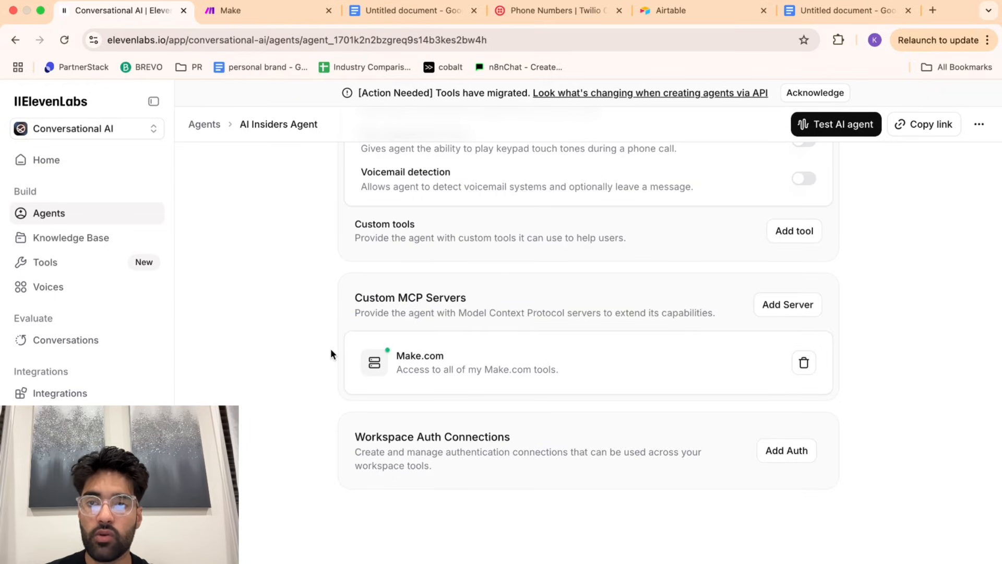
Switch to Make and open the "ElevenLabs Post Call - Transcript - Demo" scenario for editing.
{"action": "left_click", "coordinate": [249, 21]}
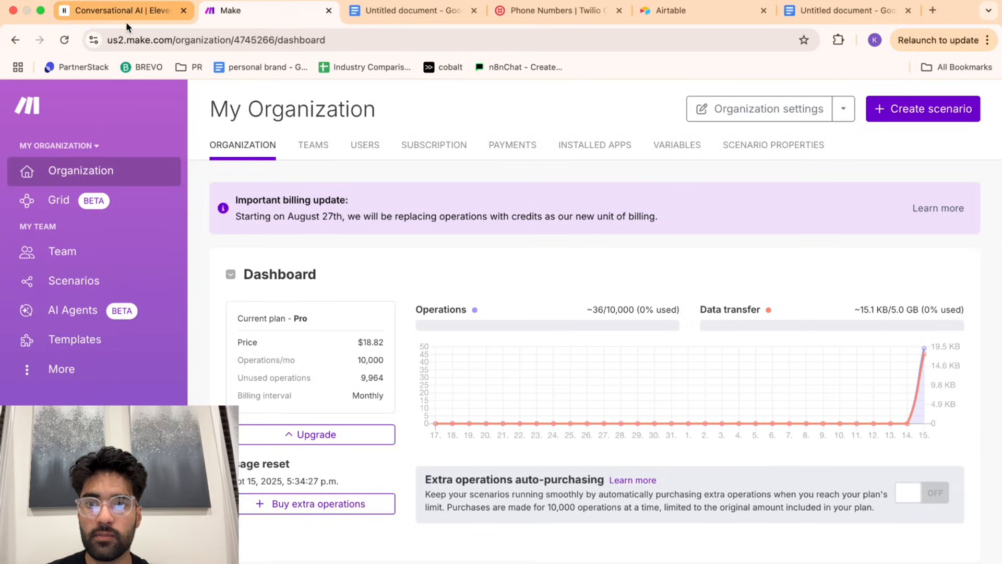
{"action": "left_click", "coordinate": [73, 281]}
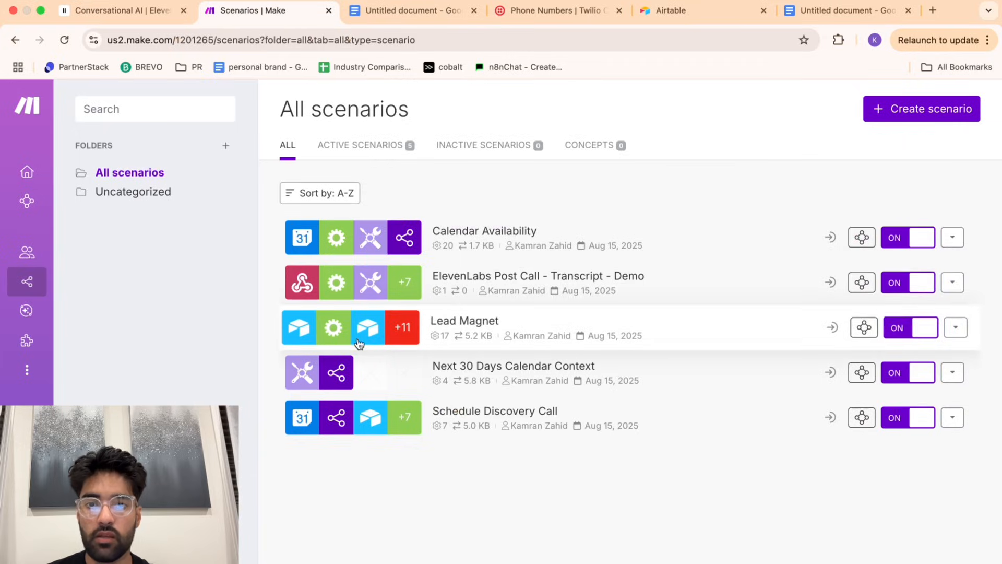
{"action": "left_click", "coordinate": [532, 277]}
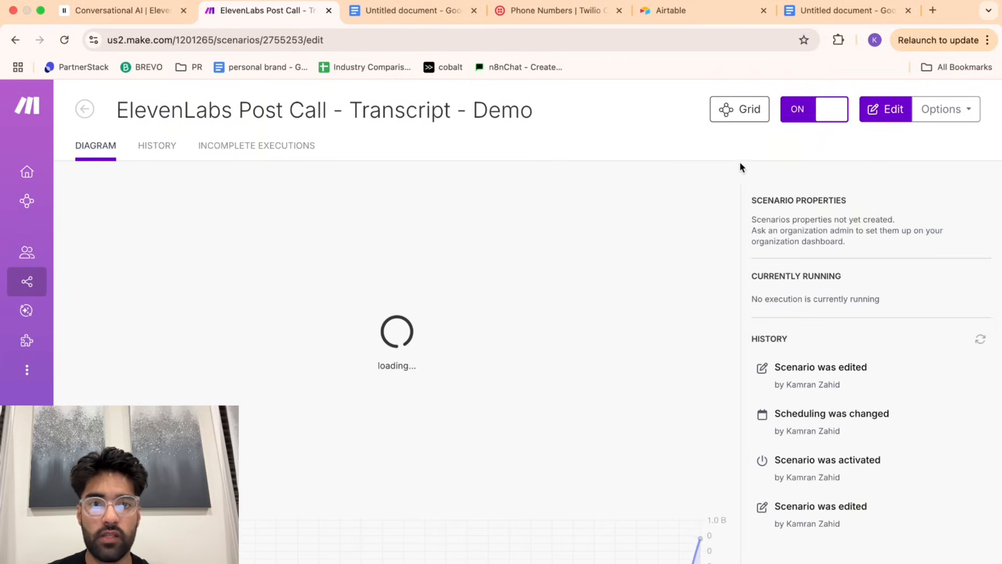
{"action": "left_click", "coordinate": [870, 110]}
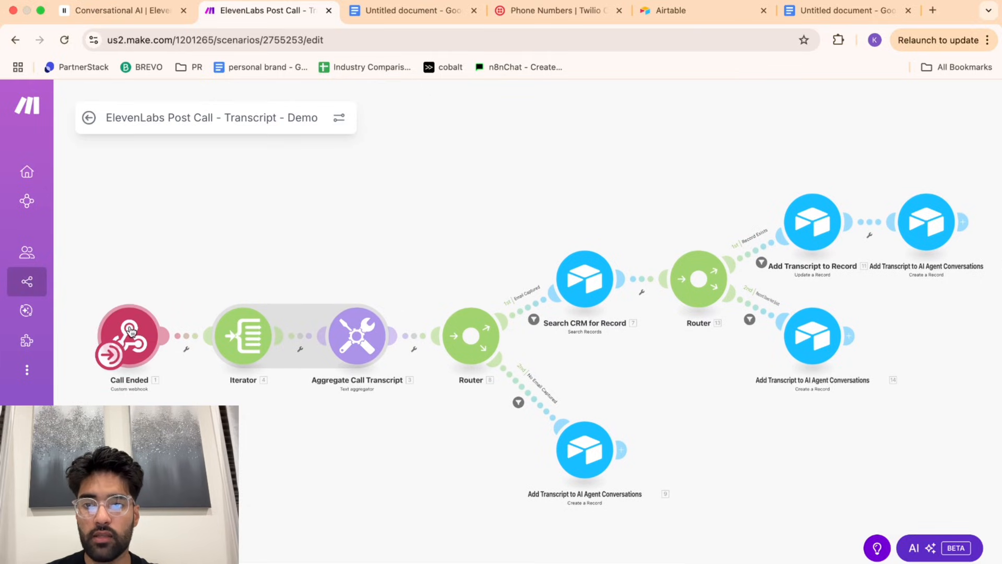
Switch to ElevenLabs, view the Post-Call Webhook in the Conversational AI settings, and reopen the AI Insiders Agent.
{"action": "left_click", "coordinate": [127, 10]}
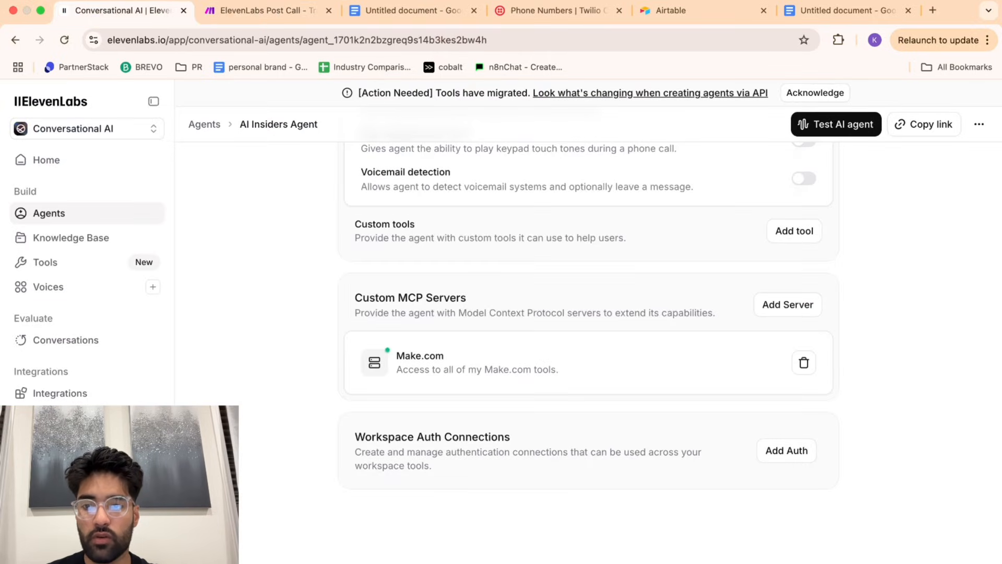
{"action": "left_click", "coordinate": [49, 467]}
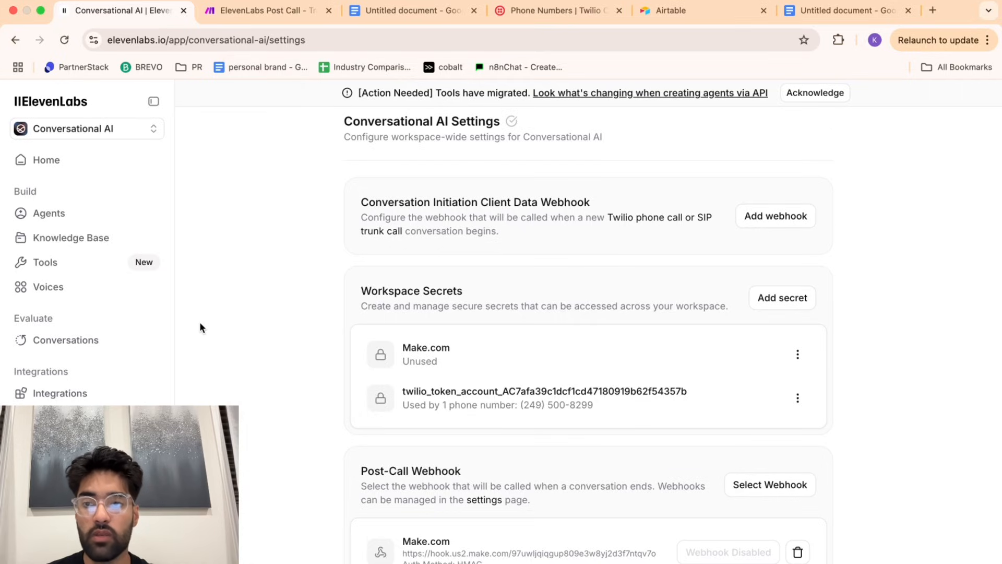
{"action": "left_click", "coordinate": [53, 218]}
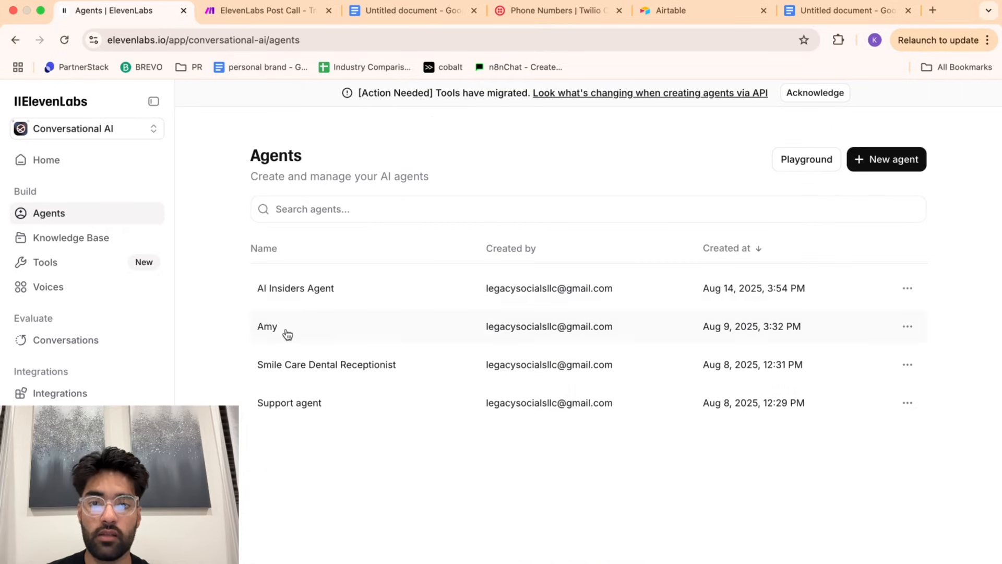
{"action": "left_click", "coordinate": [354, 290]}
Switch to Make and inspect the Airtable settings of the Search CRM for Record module in the post-call scenario.
{"action": "left_click", "coordinate": [298, 12]}
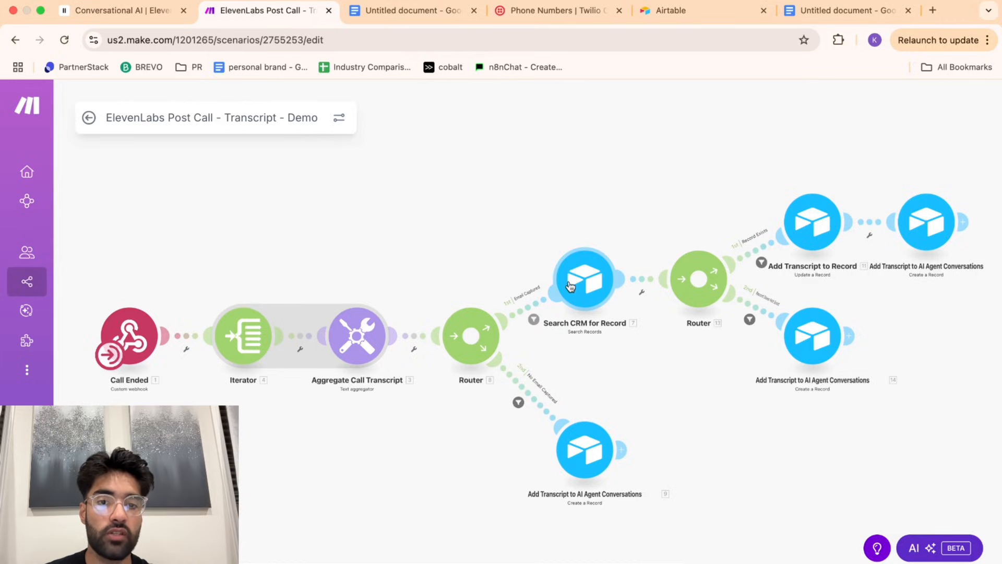
{"action": "left_click", "coordinate": [588, 287]}
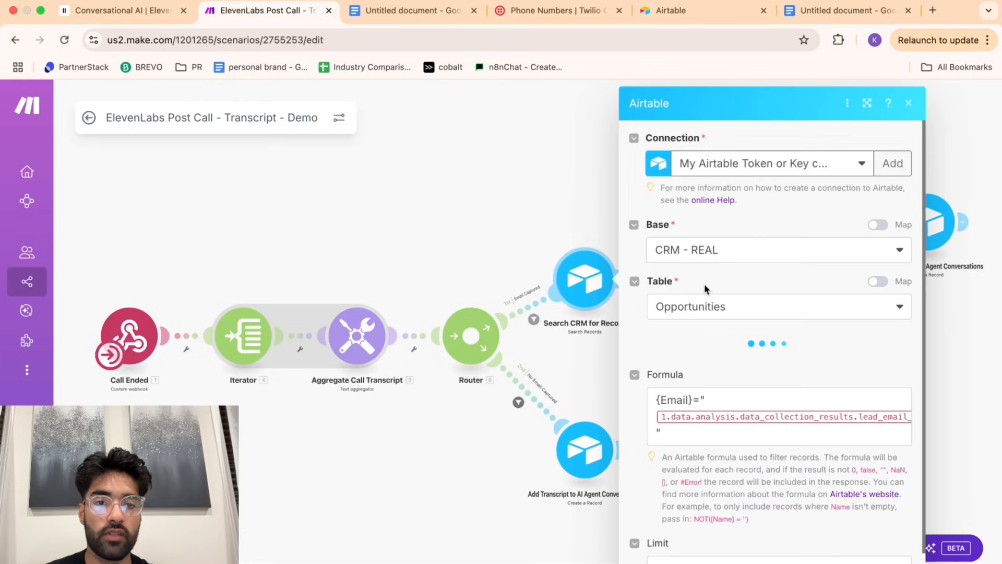
{"action": "left_click", "coordinate": [908, 104]}
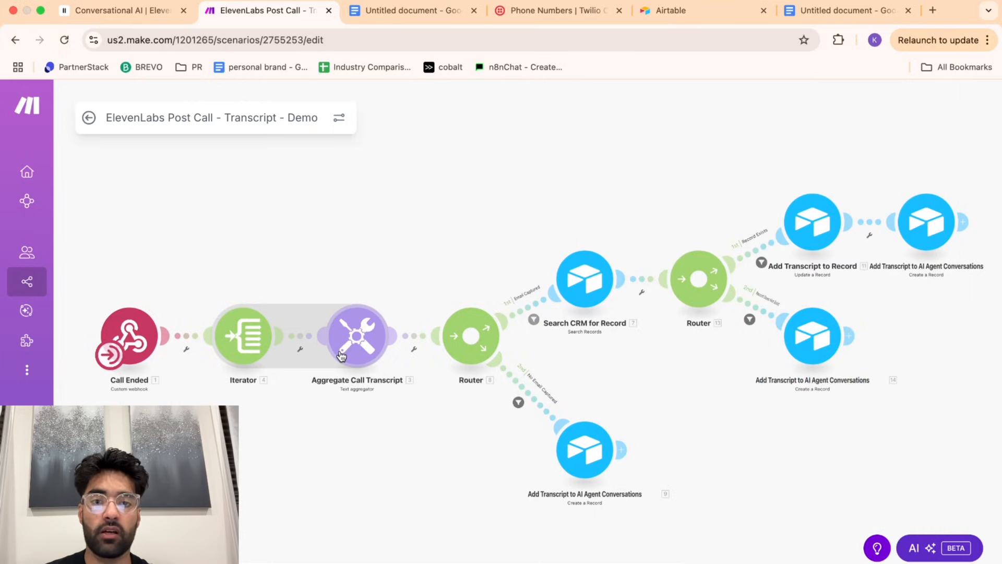
{"action": "left_click", "coordinate": [594, 293]}
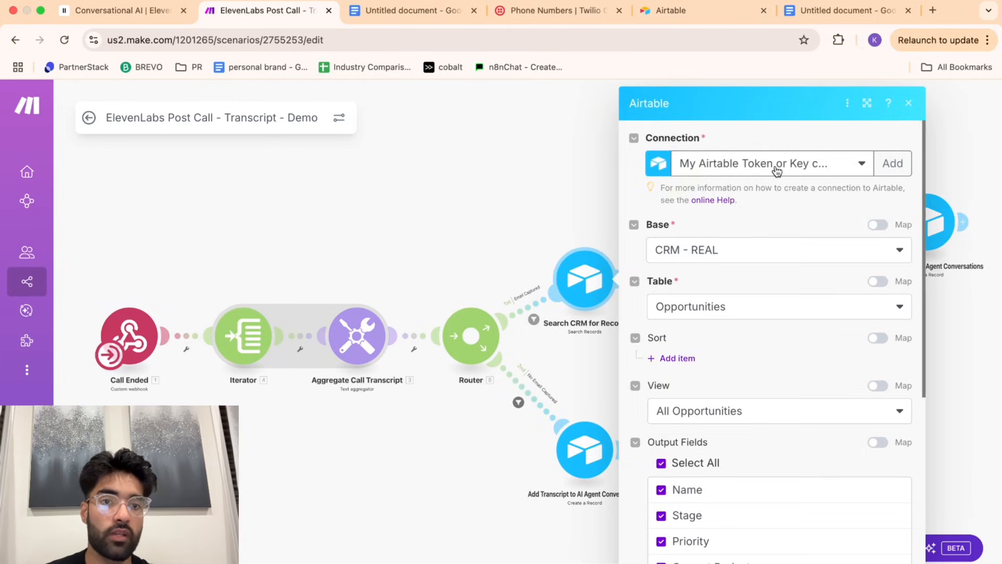
Reopen the Search CRM for Record module, examine its output fields and email formula, and leave the post-call scenario editor.
{"action": "left_click", "coordinate": [908, 104]}
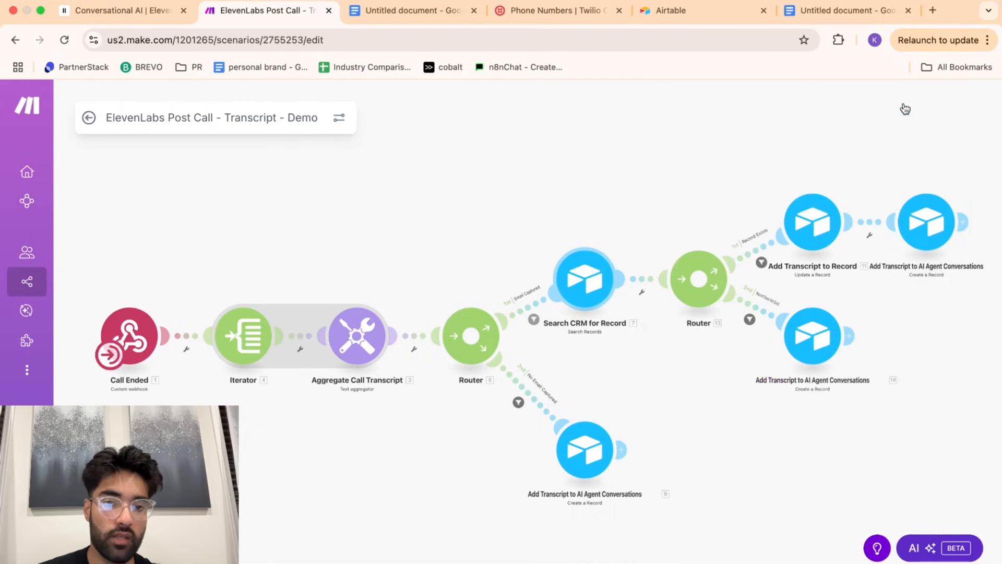
{"action": "left_click", "coordinate": [582, 296]}
{"action": "scroll", "coordinate": [673, 413], "scroll_direction": "down", "scroll_amount": 5}
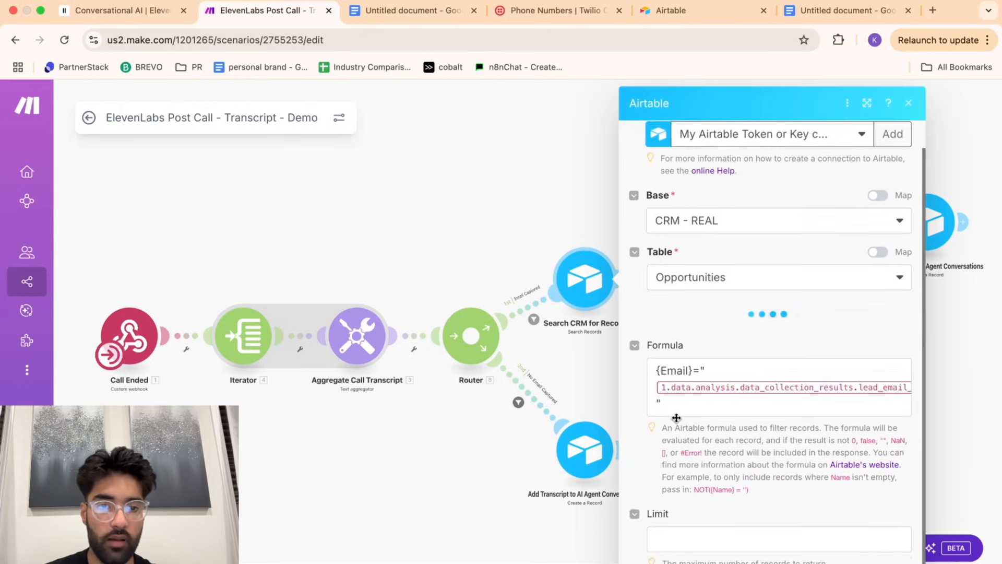
{"action": "scroll", "coordinate": [695, 334], "scroll_direction": "down", "scroll_amount": 4}
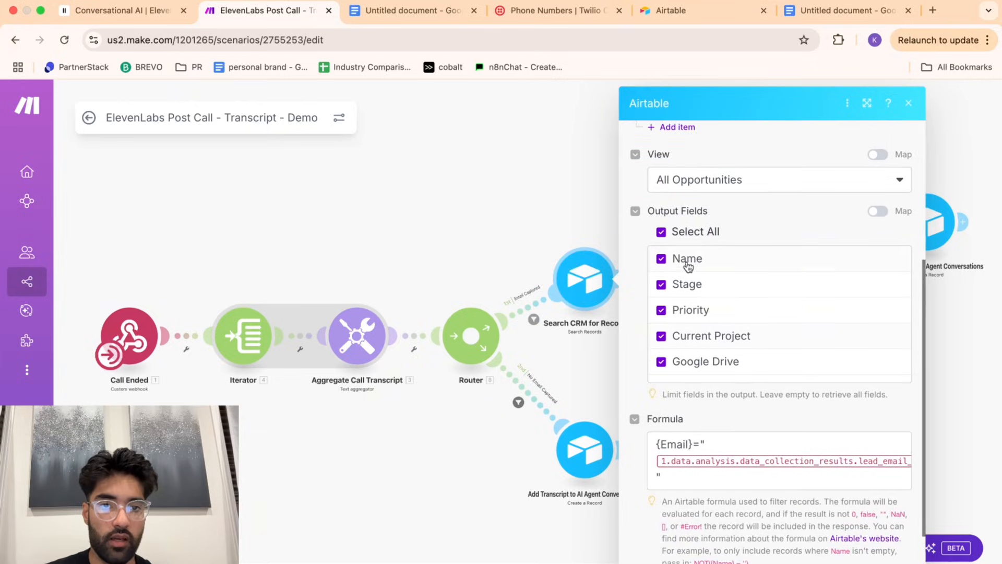
{"action": "left_click", "coordinate": [908, 104]}
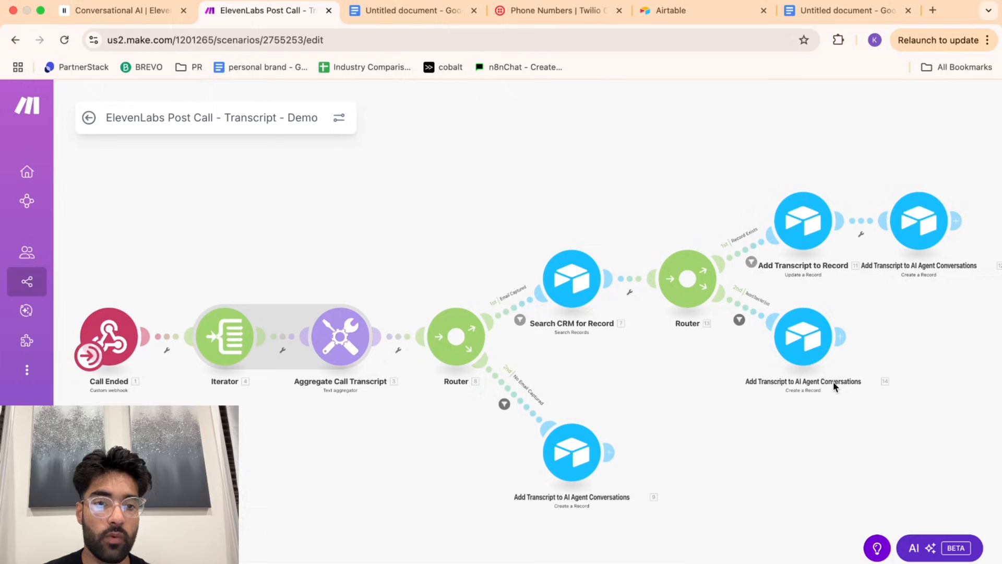
{"action": "left_click", "coordinate": [89, 118]}
Switch to the Google Docs checklist, check off "Post call webhook", and place the cursor after "Other configurations".
{"action": "left_click", "coordinate": [413, 10]}
{"action": "left_click", "coordinate": [330, 322]}
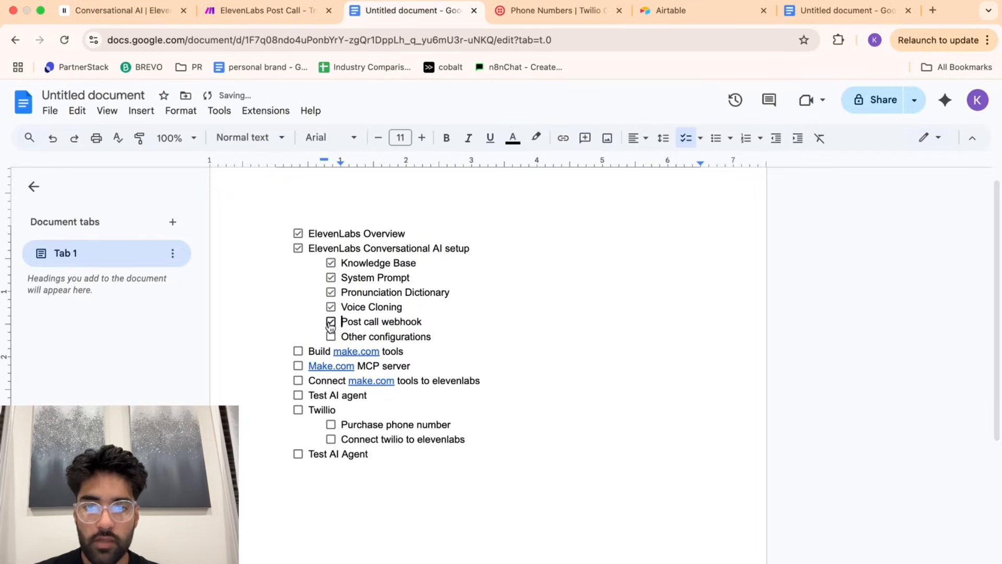
{"action": "left_click_drag", "start_coordinate": [337, 336], "coordinate": [472, 336]}
{"action": "left_click", "coordinate": [471, 335]}
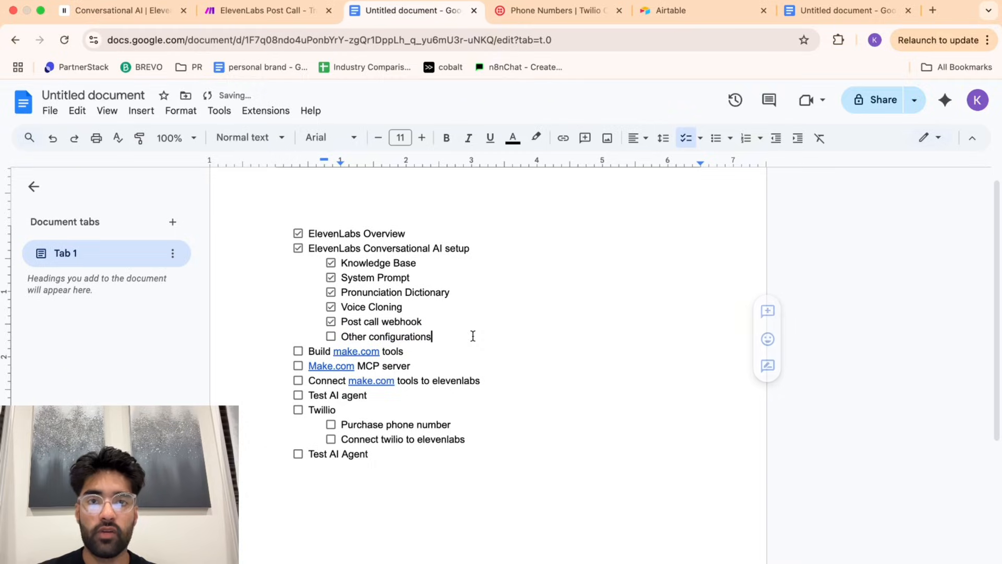
Switch to Airtable and go from the account overview through the developer hub to the personal access tokens page.
{"action": "left_click_drag", "start_coordinate": [742, 2], "coordinate": [397, 9]}
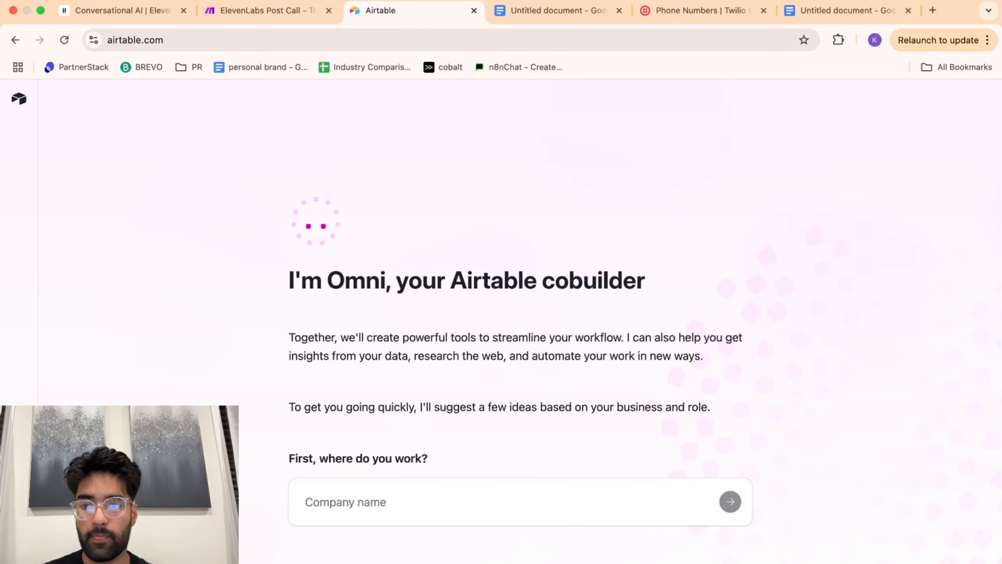
{"action": "left_click", "coordinate": [19, 542]}
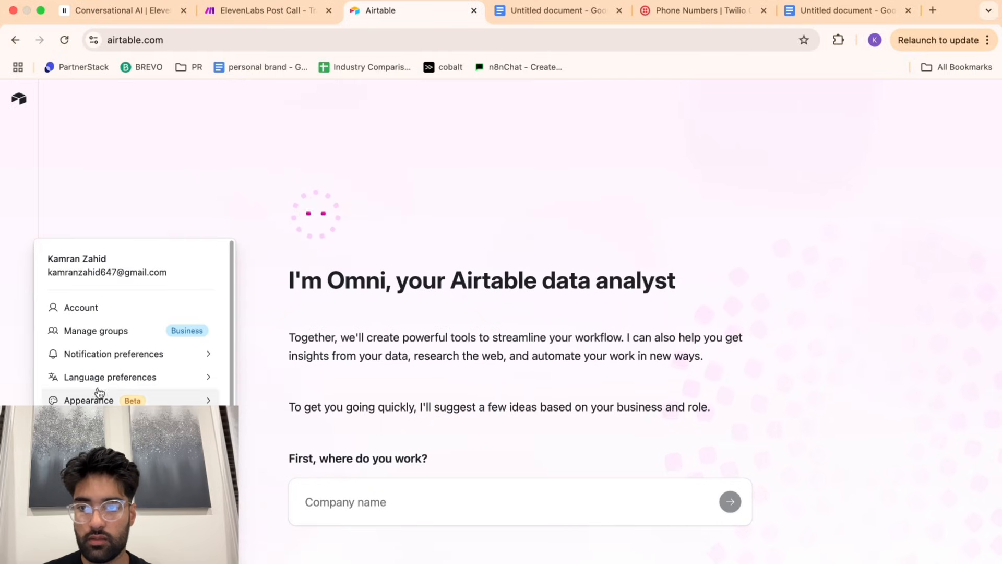
{"action": "left_click", "coordinate": [84, 309]}
{"action": "left_click_drag", "start_coordinate": [465, 10], "coordinate": [360, 11]}
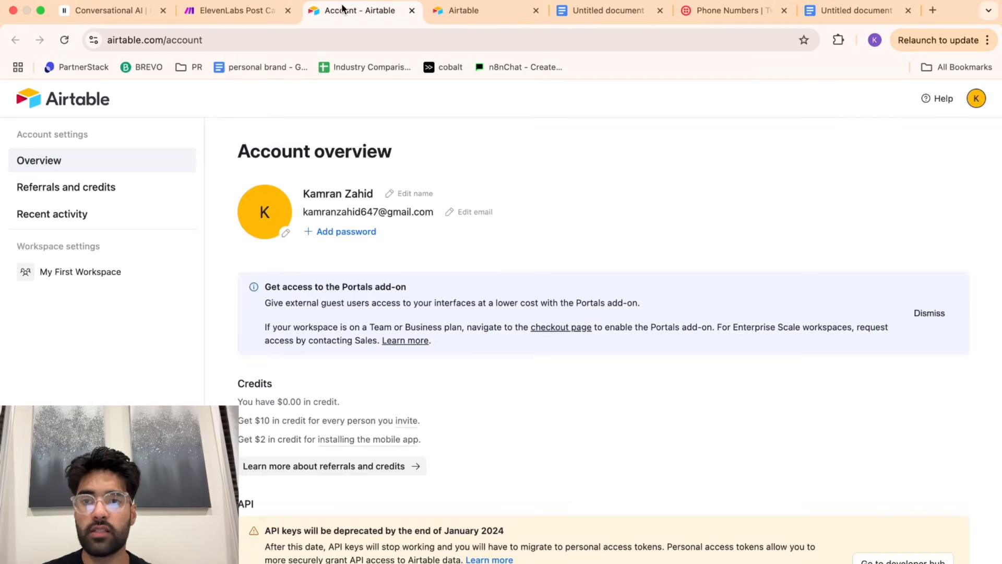
{"action": "left_click", "coordinate": [237, 10]}
{"action": "left_click", "coordinate": [350, 16]}
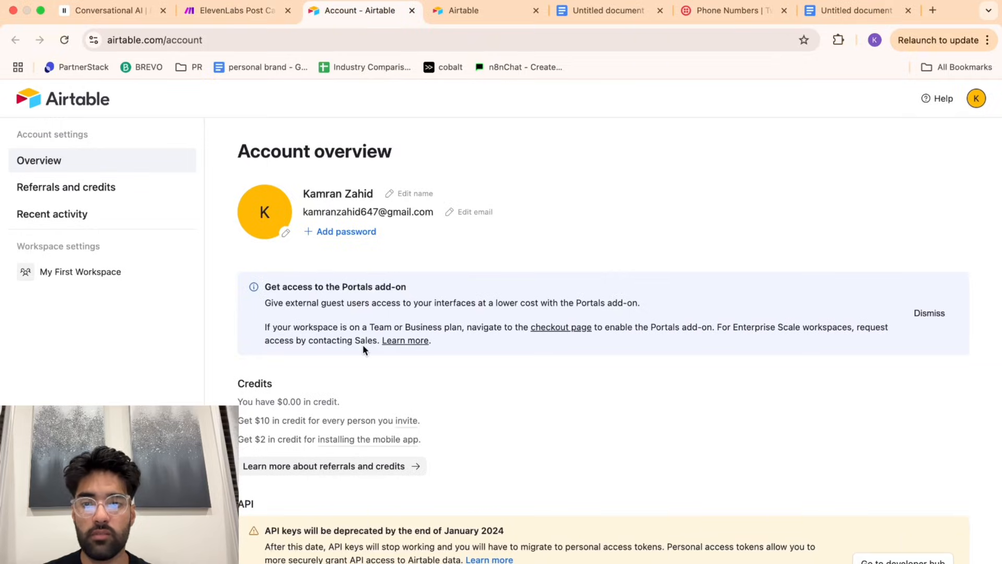
{"action": "left_click", "coordinate": [882, 559]}
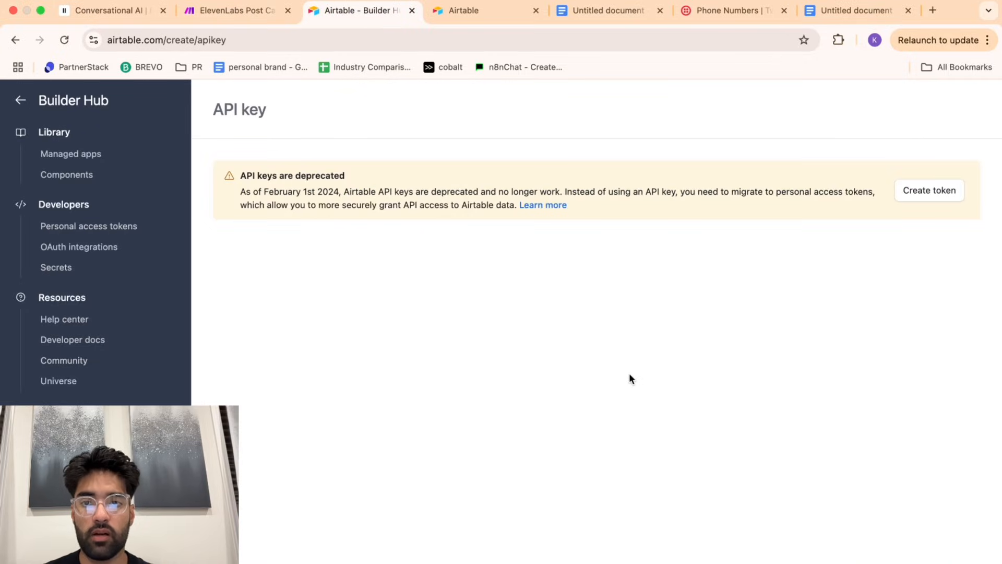
{"action": "left_click", "coordinate": [934, 190]}
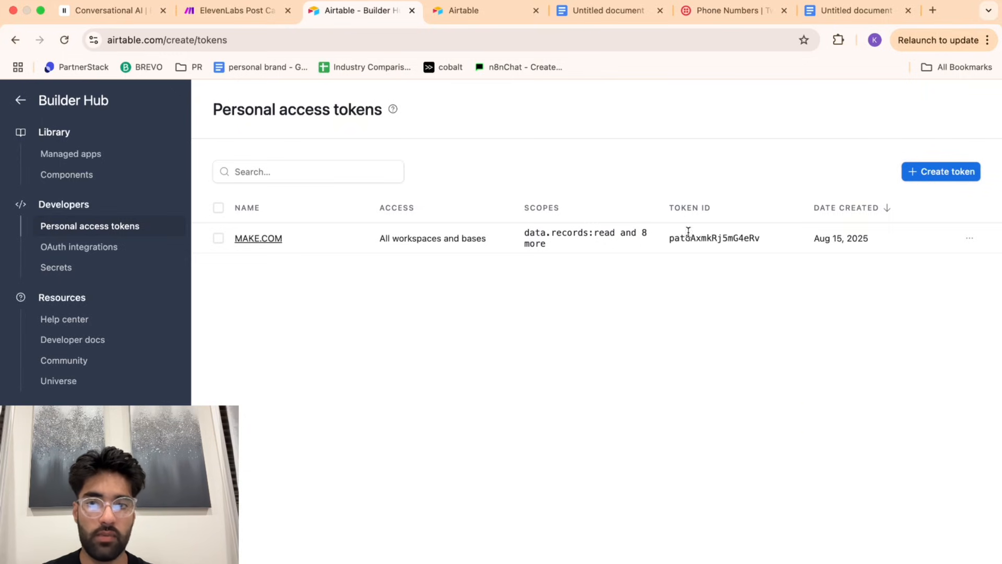
Switch to Make and reopen the "ElevenLabs Post Call - Transcript - Demo" scenario for editing.
{"action": "left_click", "coordinate": [227, 11]}
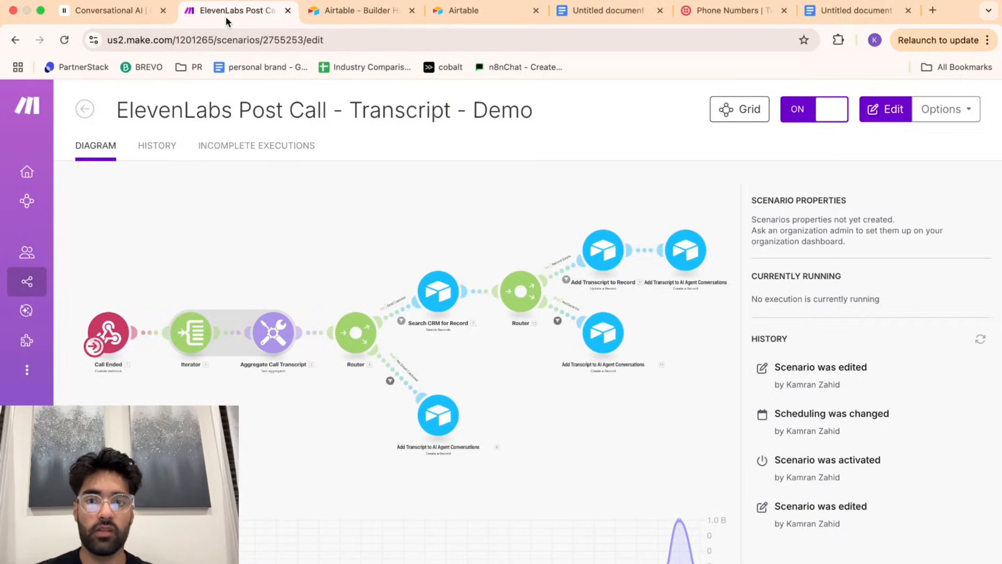
{"action": "left_click", "coordinate": [442, 290]}
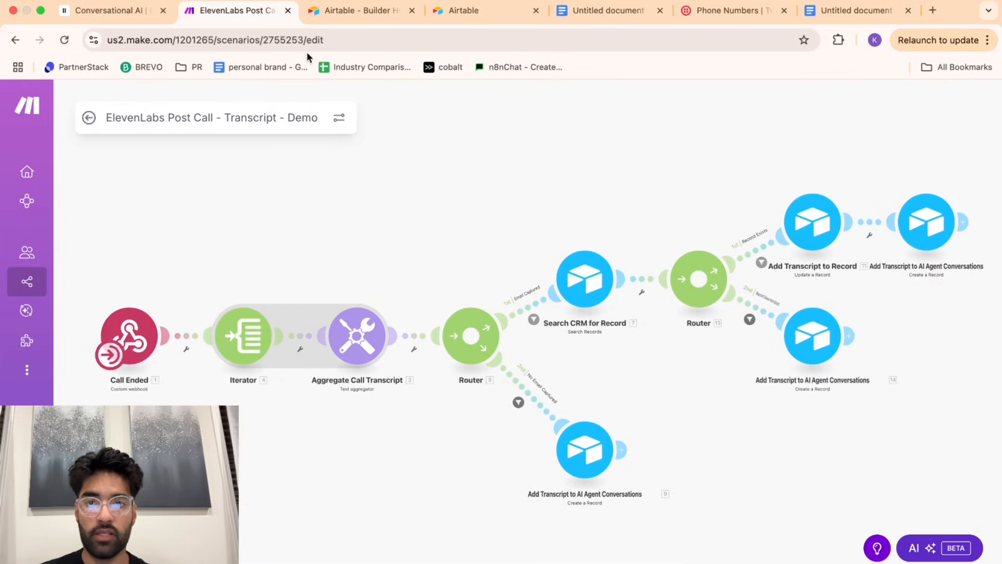
Switch to the Google Docs checklist, check off "Other configurations", and highlight the "Build make.com tools" item.
{"action": "left_click_drag", "start_coordinate": [586, 14], "coordinate": [249, 22]}
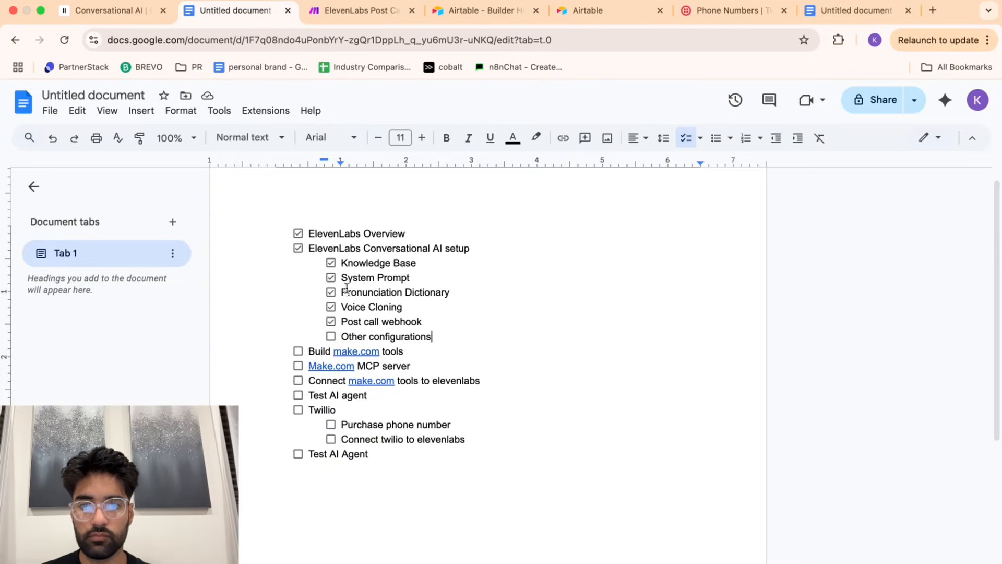
{"action": "left_click", "coordinate": [331, 336]}
{"action": "double_click", "coordinate": [317, 352]}
{"action": "left_click_drag", "start_coordinate": [317, 352], "coordinate": [410, 352]}
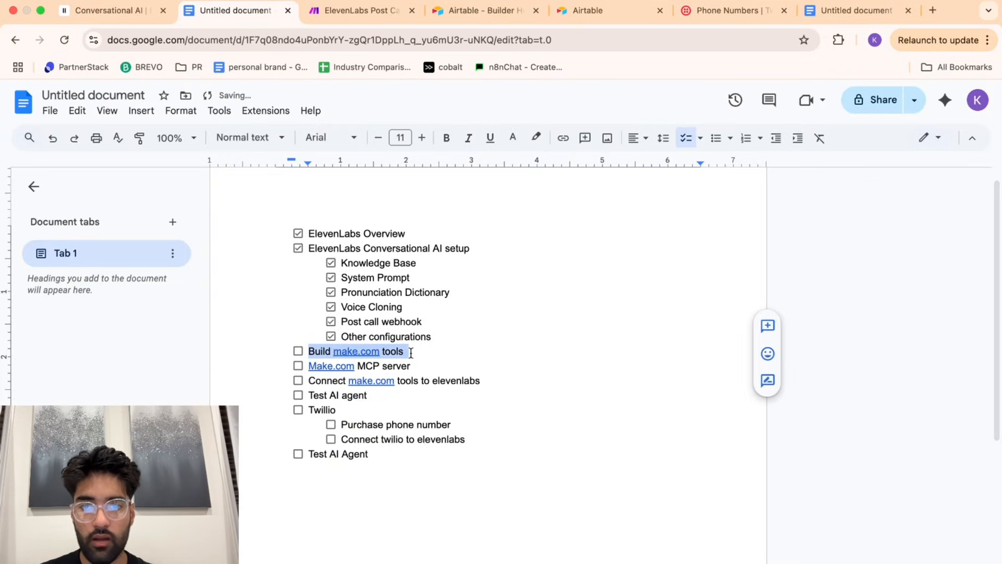
{"action": "left_click", "coordinate": [405, 352]}
Switch to Make and open the "Calendar Availability" scenario for editing from the list of all scenarios.
{"action": "left_click_drag", "start_coordinate": [349, 17], "coordinate": [230, 16]}
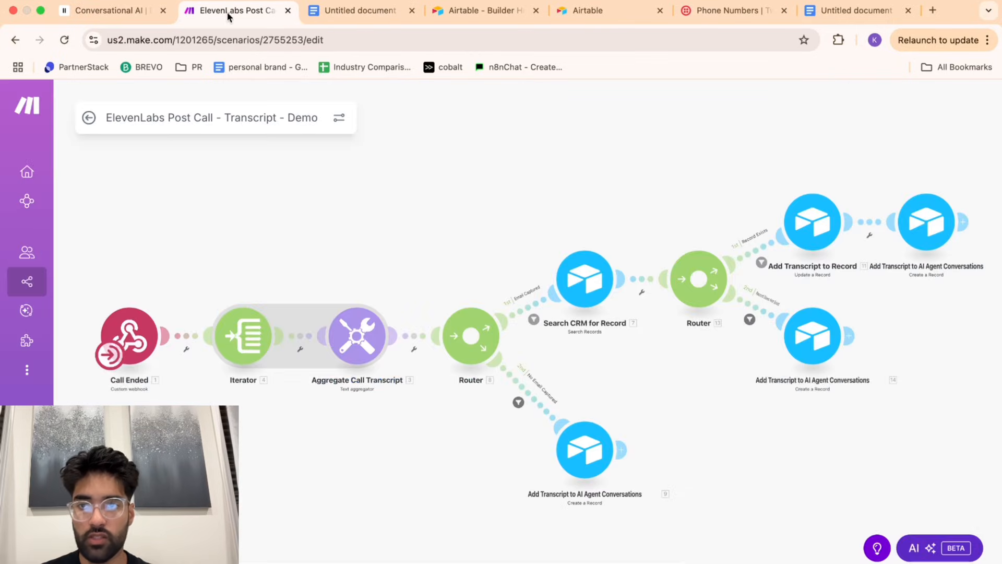
{"action": "left_click", "coordinate": [61, 285]}
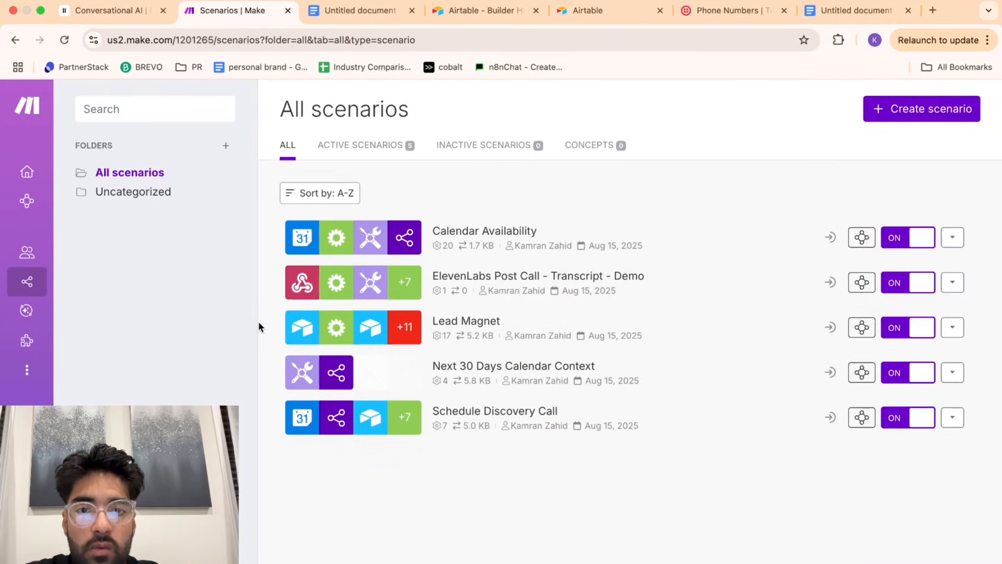
{"action": "left_click", "coordinate": [512, 235]}
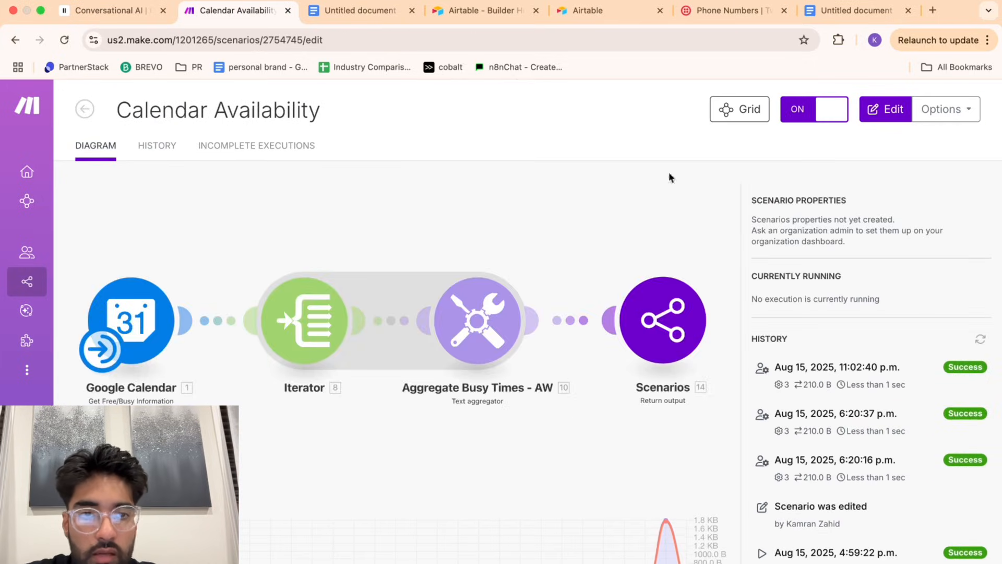
{"action": "left_click", "coordinate": [882, 109]}
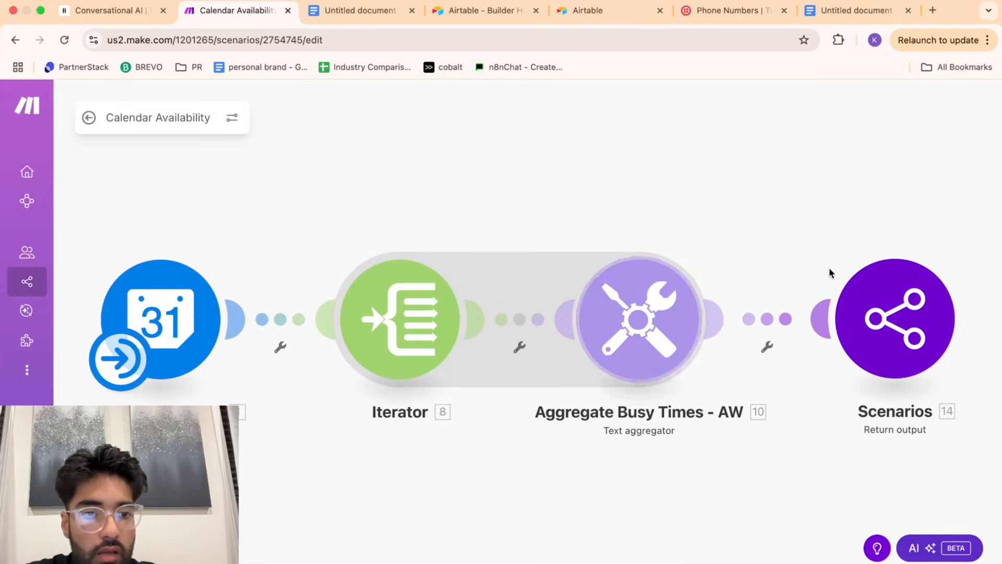
Inspect the Google Calendar module's connection, time range and calendar settings, and check the Scenarios return output module.
{"action": "left_click", "coordinate": [187, 349]}
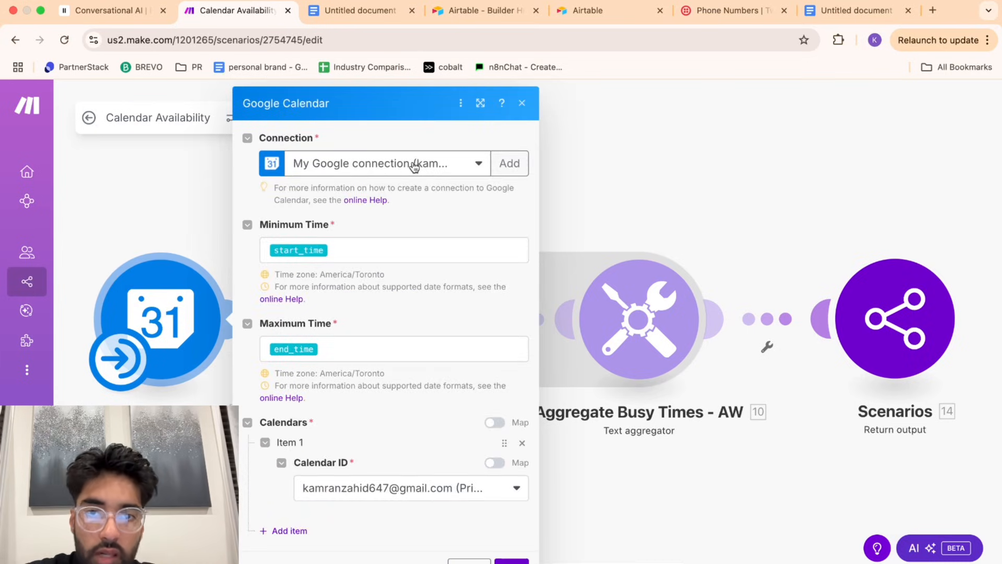
{"action": "left_click", "coordinate": [522, 102]}
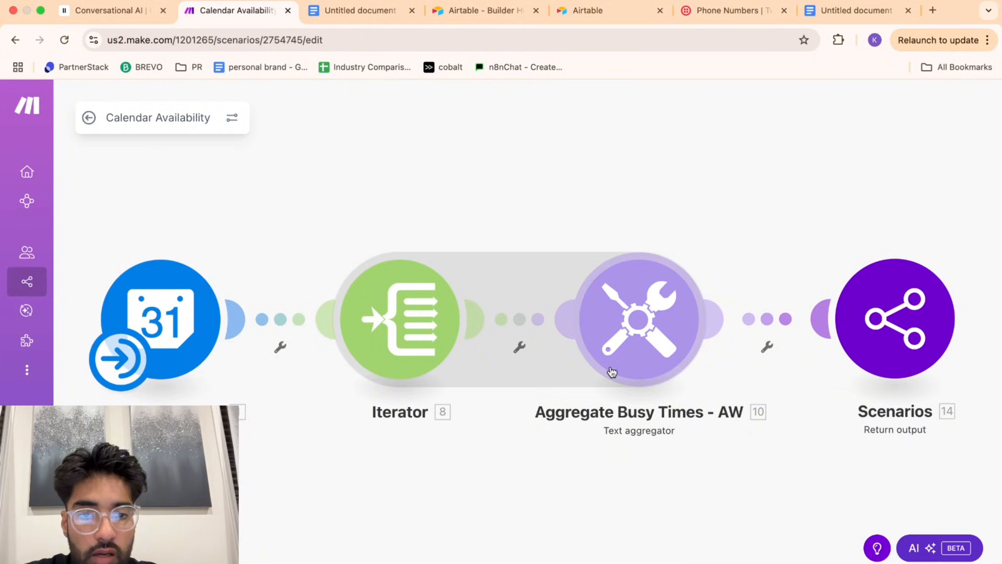
{"action": "left_click", "coordinate": [878, 338]}
{"action": "left_click", "coordinate": [806, 251]}
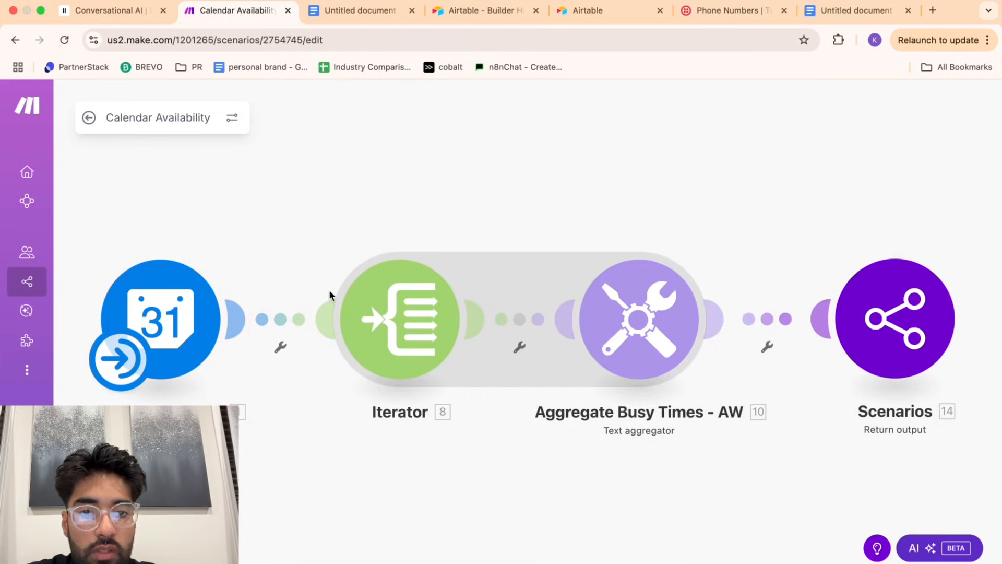
{"action": "left_click", "coordinate": [234, 119]}
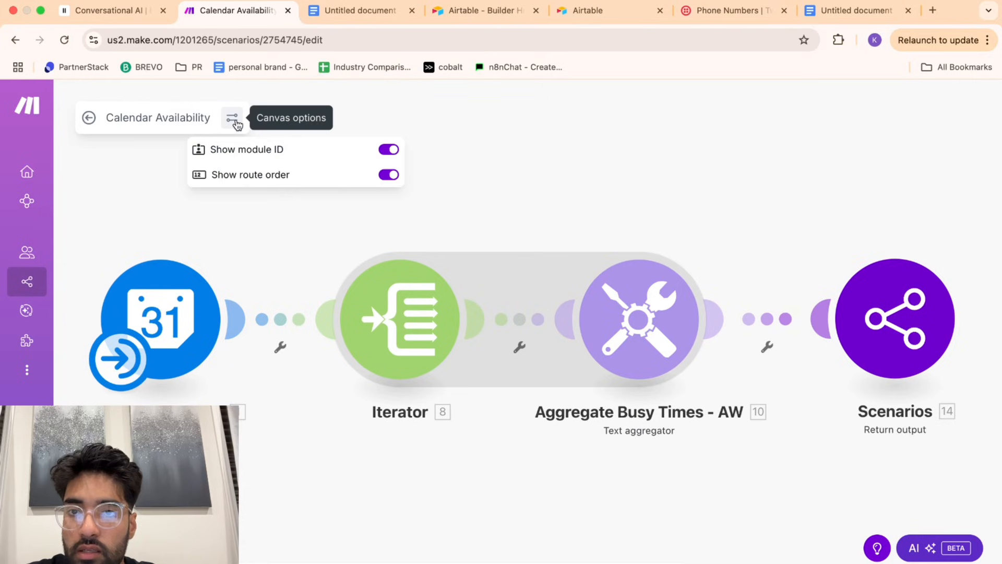
{"action": "left_click", "coordinate": [234, 120]}
{"action": "left_click", "coordinate": [233, 119]}
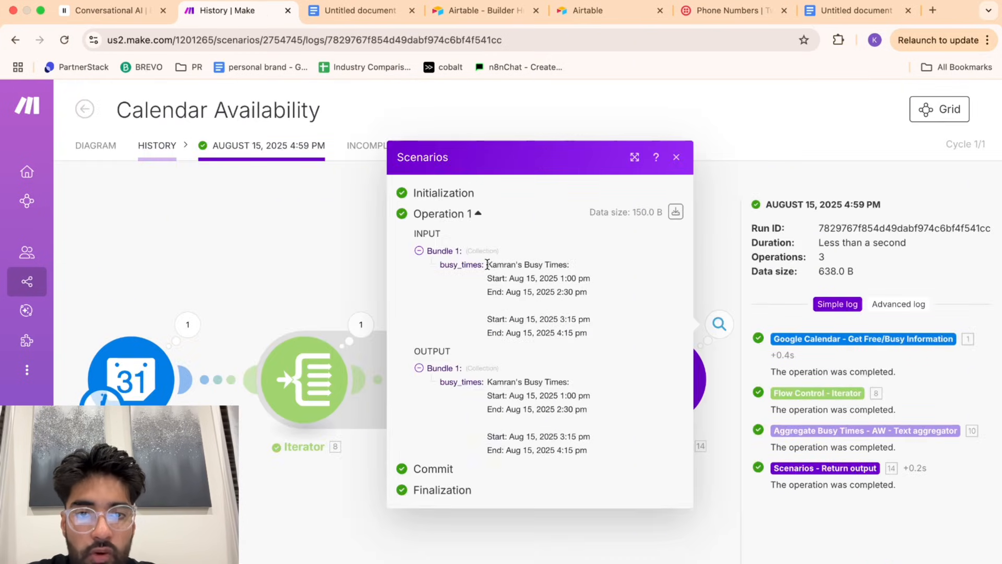
Highlight the busy times in the Scenarios module's input for the August 15, 2025 4:59 PM run, and return to the scenario history.
{"action": "left_click_drag", "start_coordinate": [487, 264], "coordinate": [593, 327]}
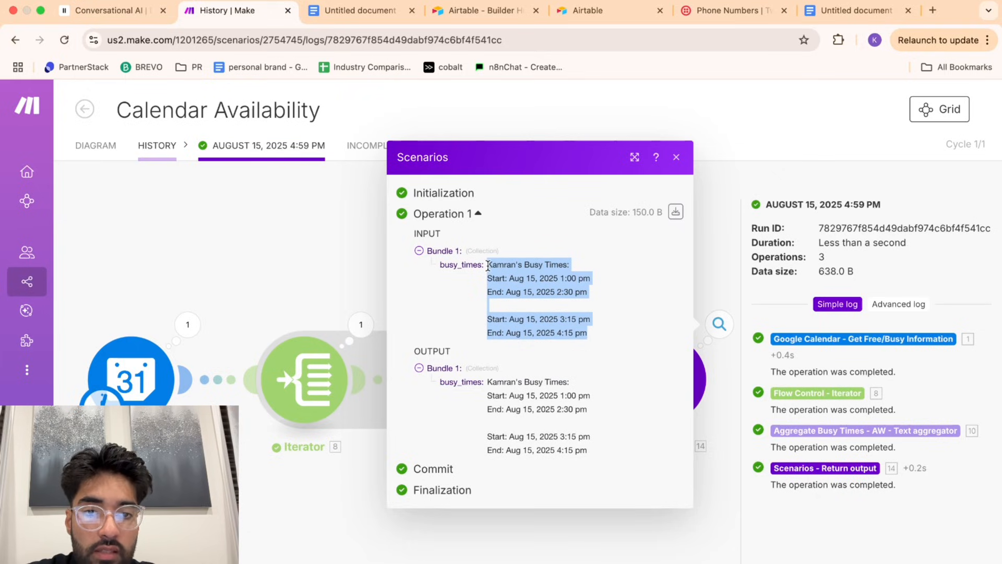
{"action": "left_click_drag", "start_coordinate": [560, 278], "coordinate": [576, 330]}
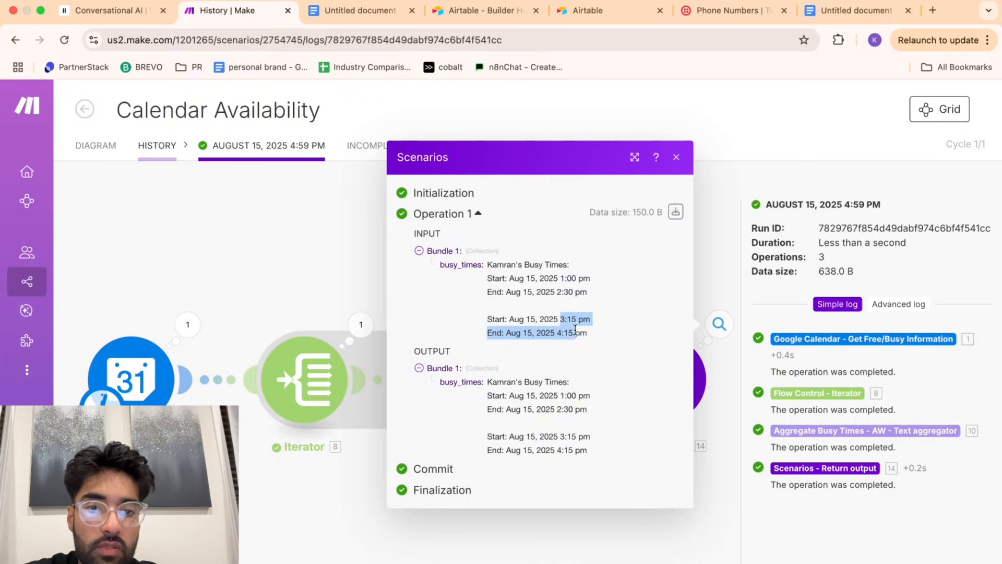
{"action": "left_click", "coordinate": [213, 259]}
{"action": "left_click", "coordinate": [86, 109]}
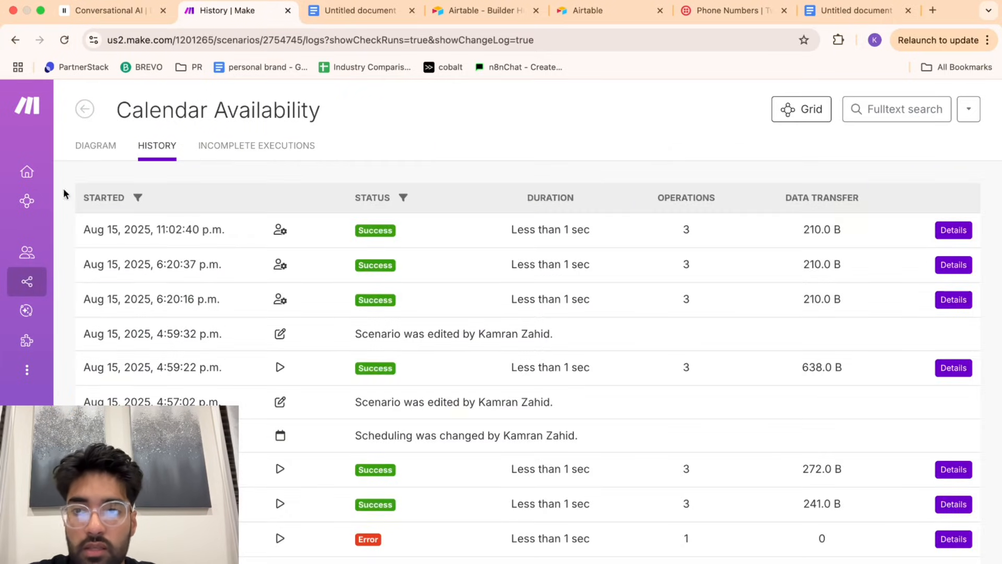
Return to the list of all scenarios and open "Next 30 Days Calendar Context" for editing.
{"action": "left_click", "coordinate": [41, 288]}
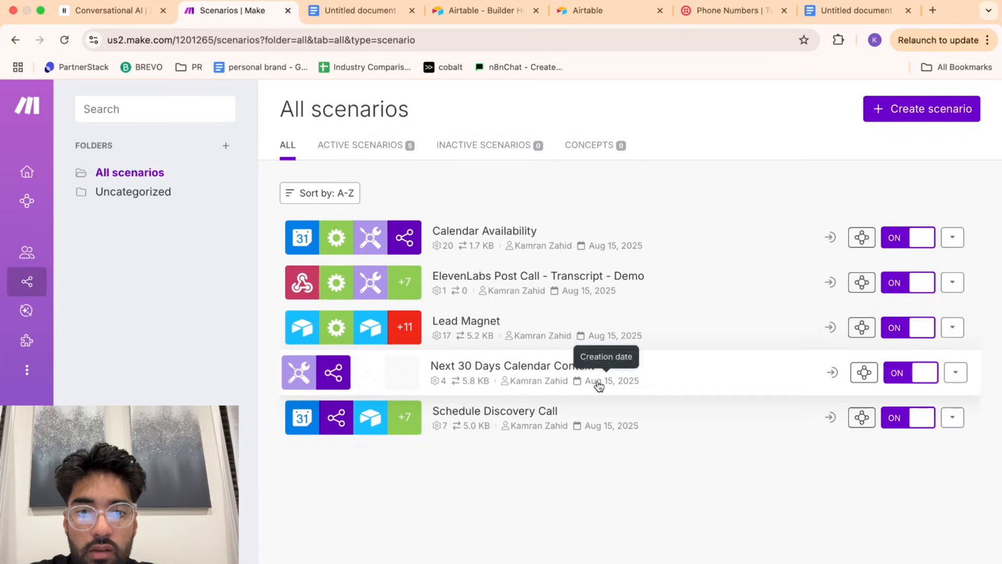
{"action": "left_click", "coordinate": [656, 377]}
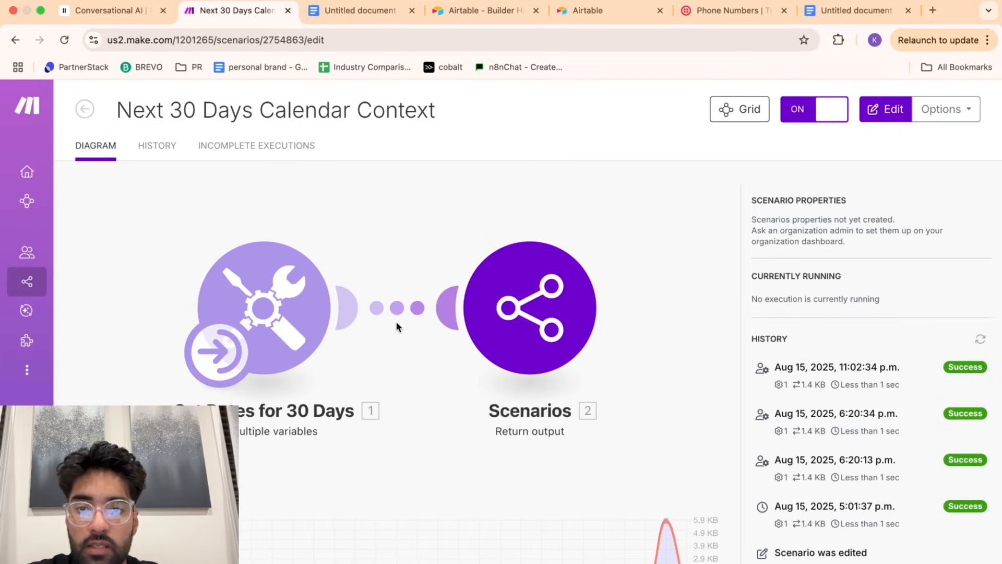
{"action": "left_click", "coordinate": [871, 110]}
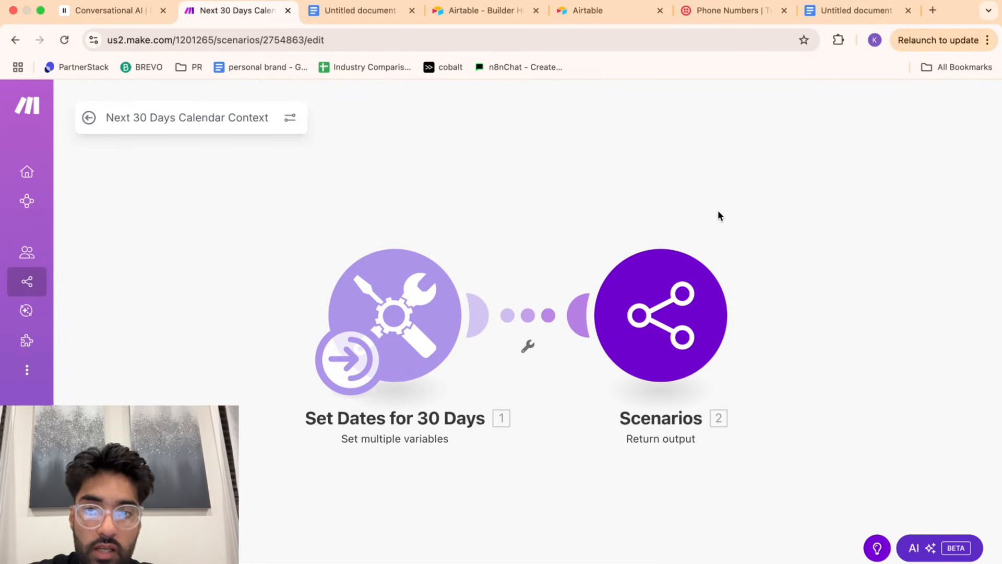
Examine the date variables in the Set Dates for 30 Days module and the next_30_days output of the Scenarios module.
{"action": "left_click", "coordinate": [402, 323]}
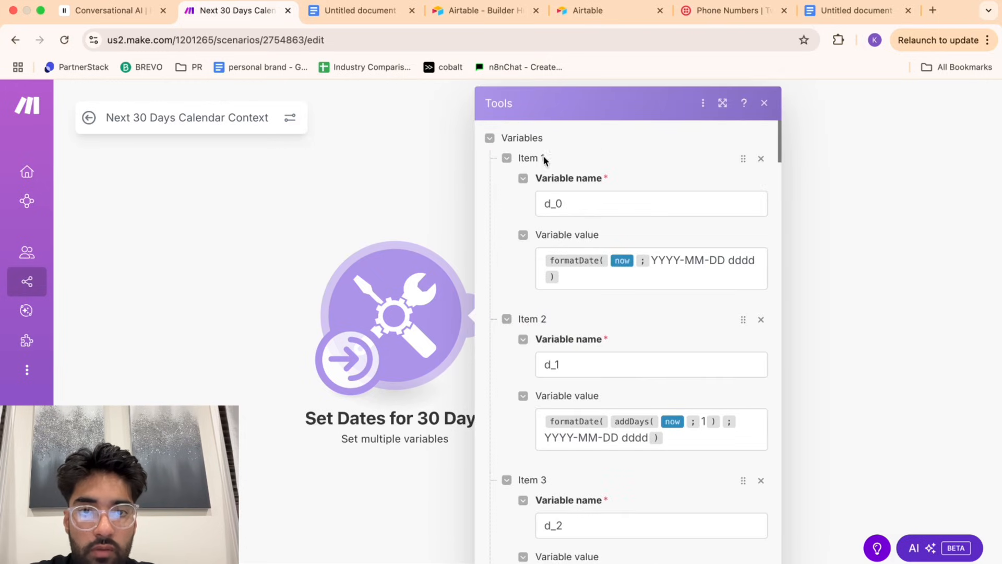
{"action": "scroll", "coordinate": [571, 372], "scroll_direction": "down", "scroll_amount": 9}
{"action": "scroll", "coordinate": [571, 372], "scroll_direction": "down", "scroll_amount": 20}
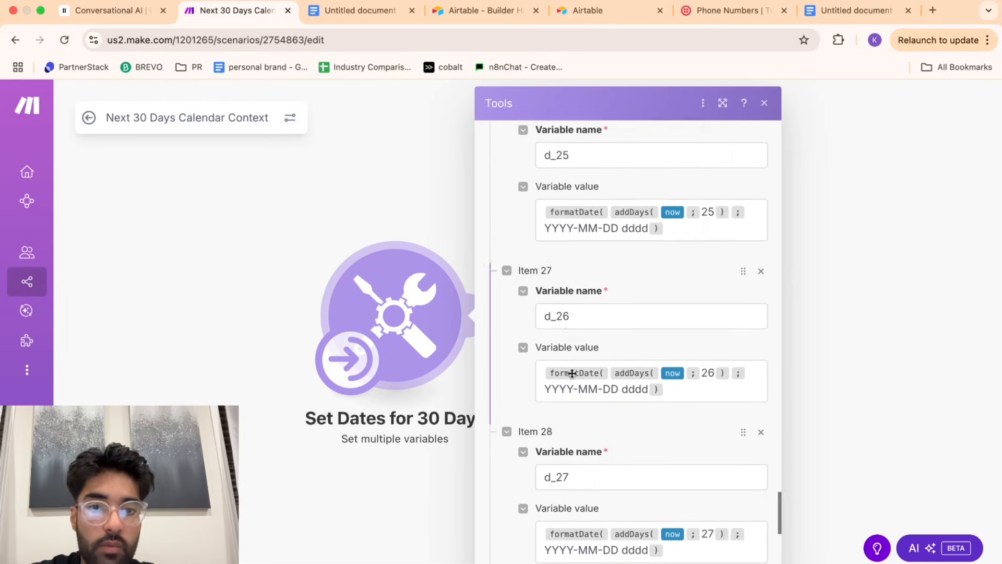
{"action": "left_click", "coordinate": [764, 103]}
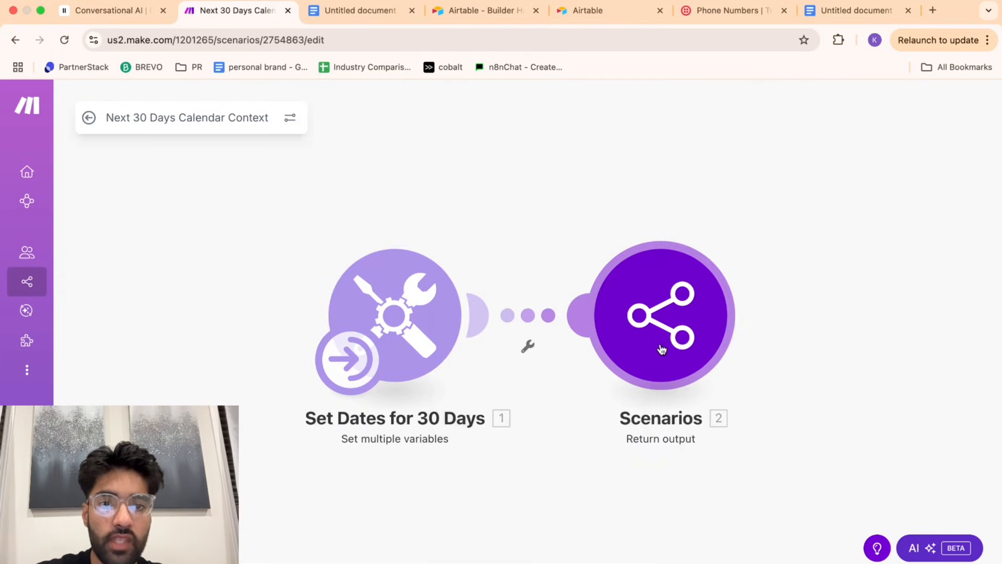
{"action": "left_click", "coordinate": [660, 350]}
{"action": "scroll", "coordinate": [794, 391], "scroll_direction": "down", "scroll_amount": 5}
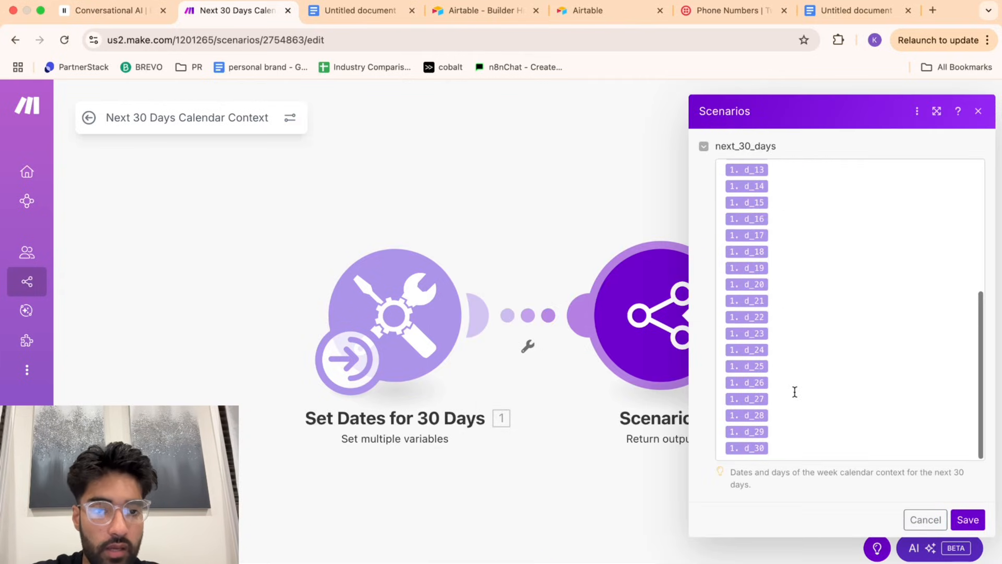
Recheck the next_30_days output, close it without saving, return to all scenarios and open "Schedule Discovery Call" for editing.
{"action": "scroll", "coordinate": [821, 416], "scroll_direction": "up", "scroll_amount": 6}
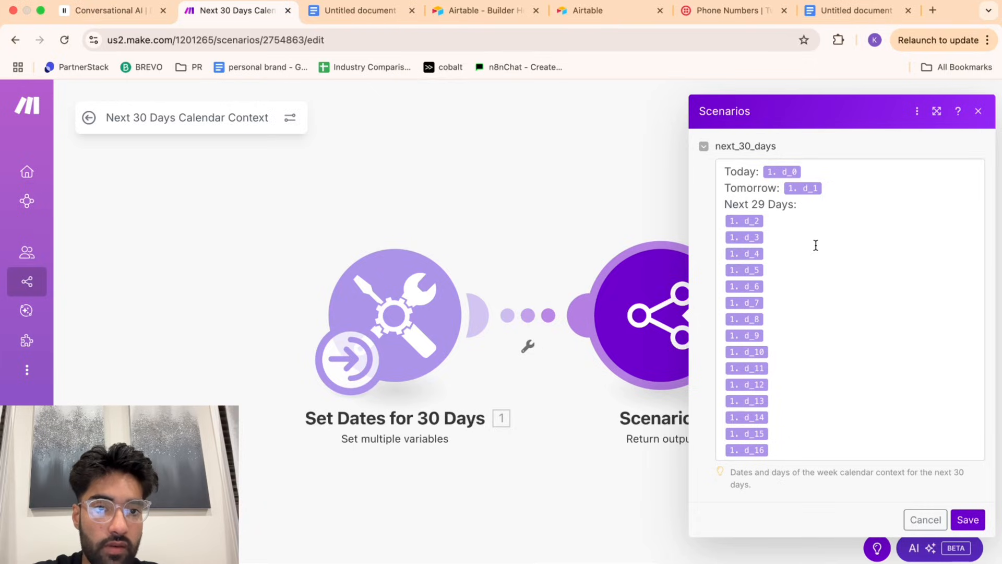
{"action": "left_click", "coordinate": [924, 519]}
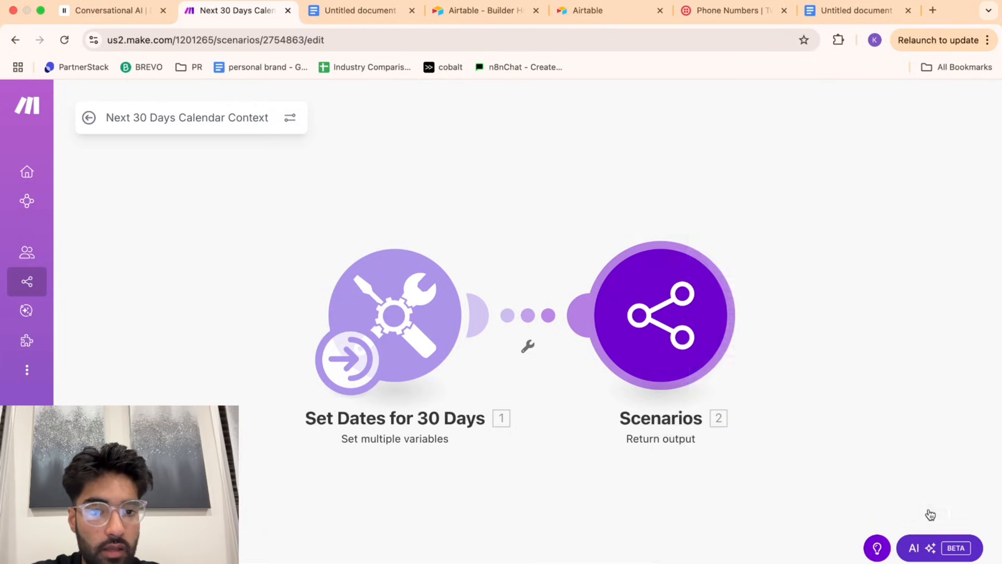
{"action": "left_click", "coordinate": [90, 119]}
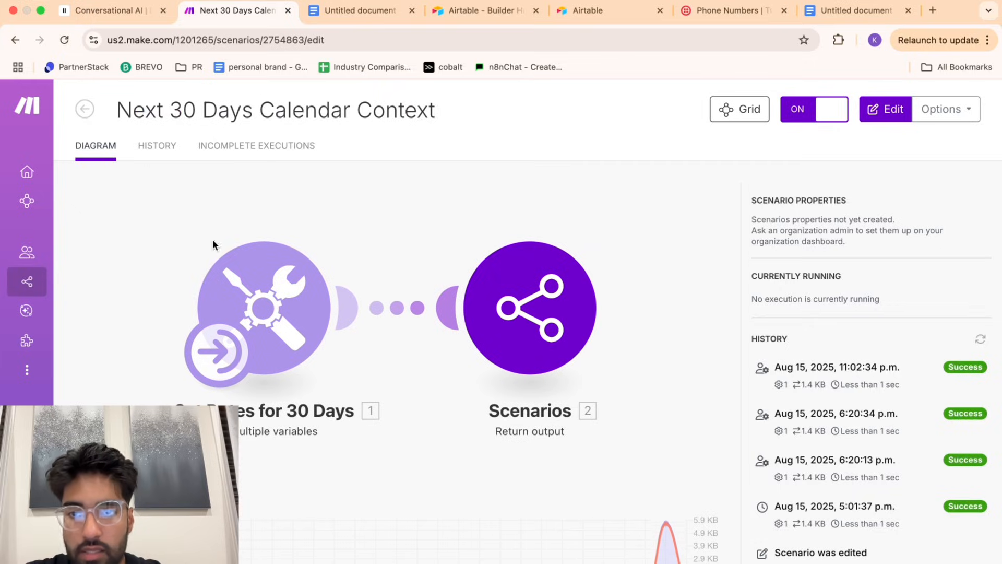
{"action": "left_click", "coordinate": [84, 109]}
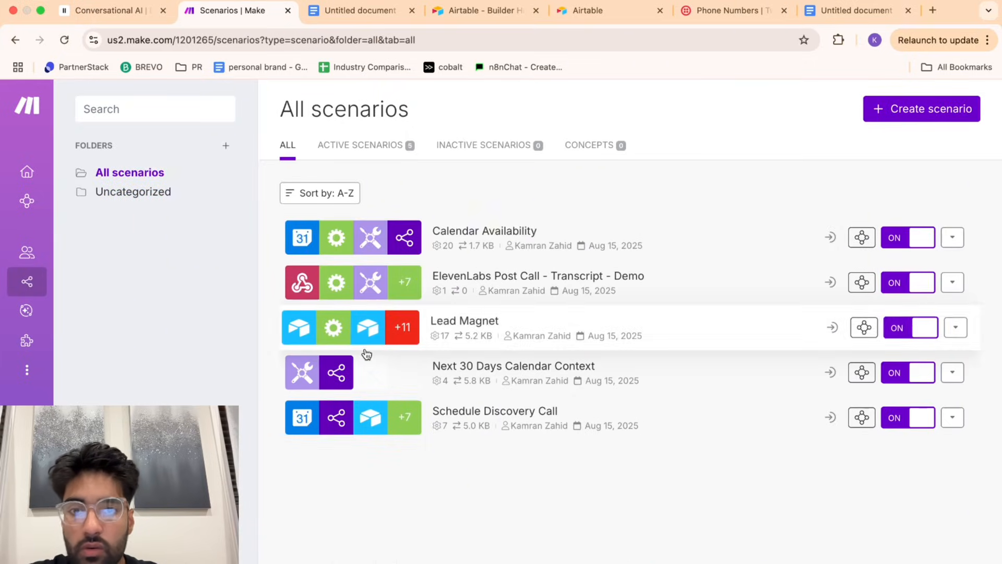
{"action": "left_click", "coordinate": [622, 416]}
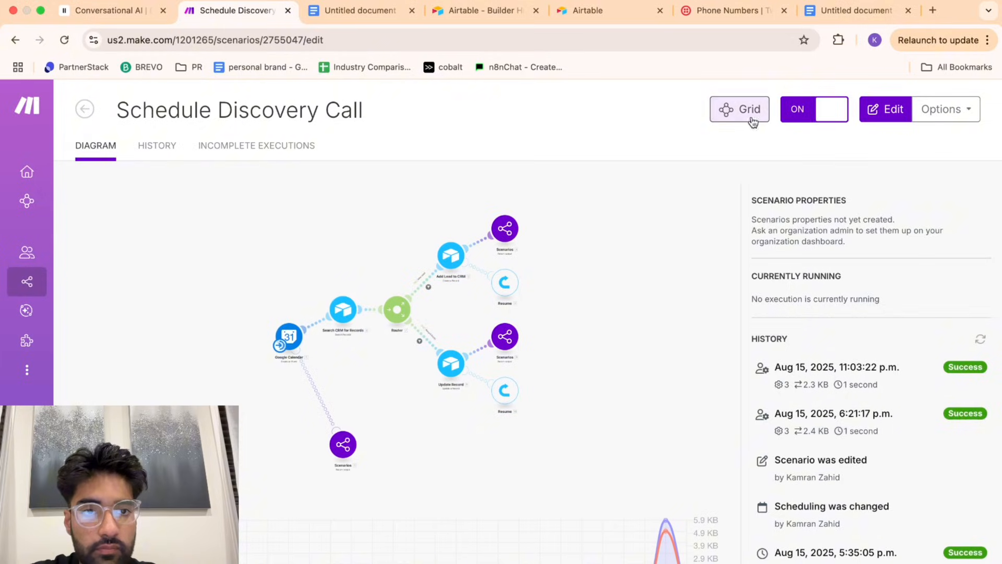
{"action": "left_click", "coordinate": [889, 109]}
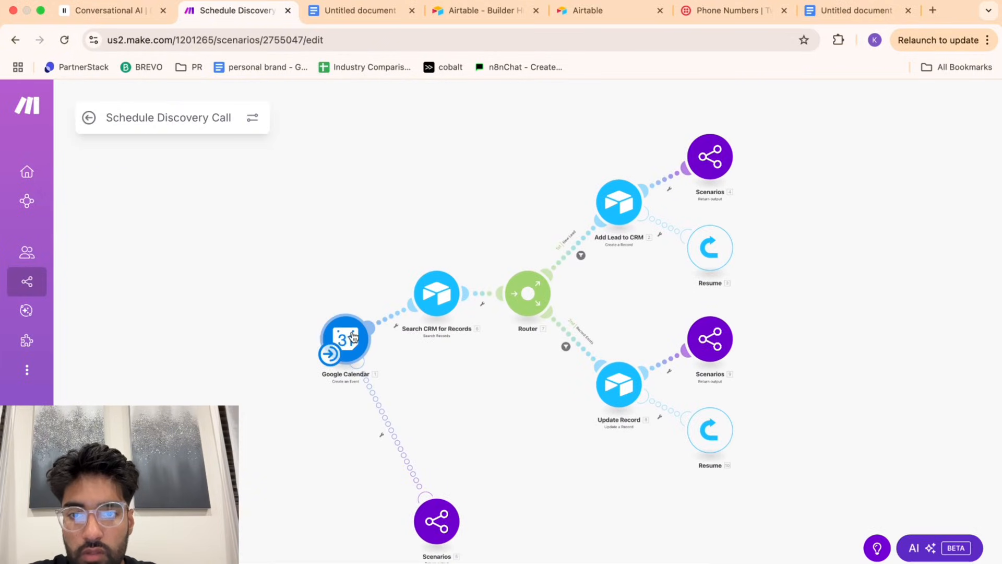
Examine the Schedule Discovery Call flow from Google Calendar through both CRM branches, including the return output after Add Lead to CRM.
{"action": "scroll", "coordinate": [353, 337], "scroll_direction": "up", "scroll_amount": 5}
{"action": "scroll", "coordinate": [352, 337], "scroll_direction": "down", "scroll_amount": 10}
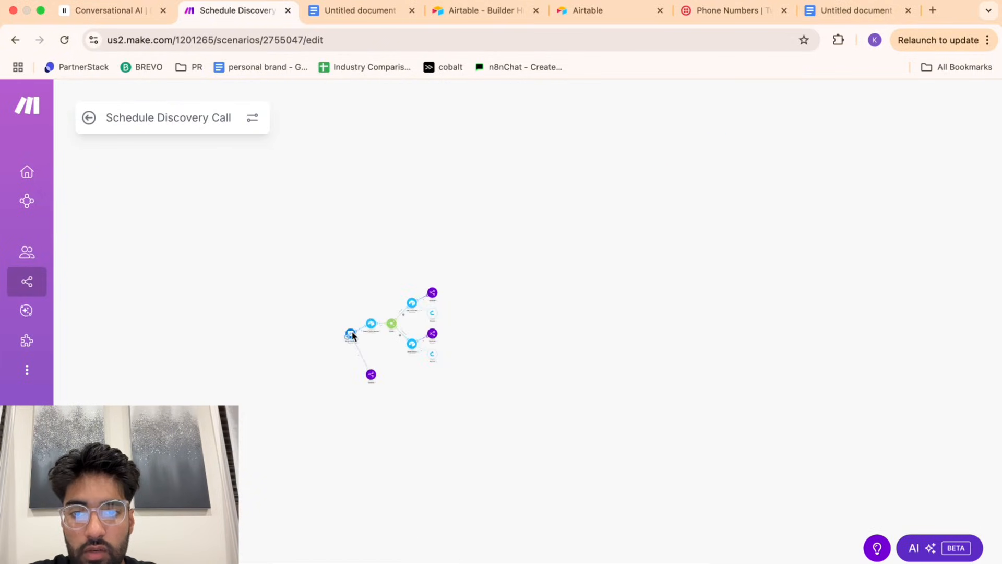
{"action": "scroll", "coordinate": [353, 336], "scroll_direction": "up", "scroll_amount": 10}
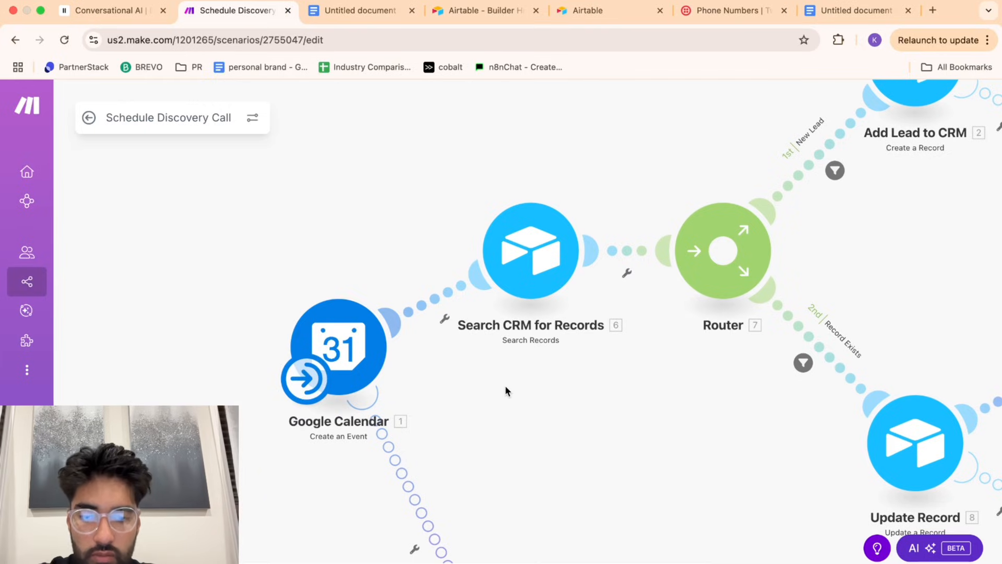
{"action": "scroll", "coordinate": [505, 384], "scroll_direction": "down", "scroll_amount": 10}
{"action": "scroll", "coordinate": [504, 385], "scroll_direction": "up", "scroll_amount": 8}
{"action": "scroll", "coordinate": [504, 385], "scroll_direction": "down", "scroll_amount": 2}
{"action": "left_click_drag", "start_coordinate": [504, 386], "coordinate": [445, 283]}
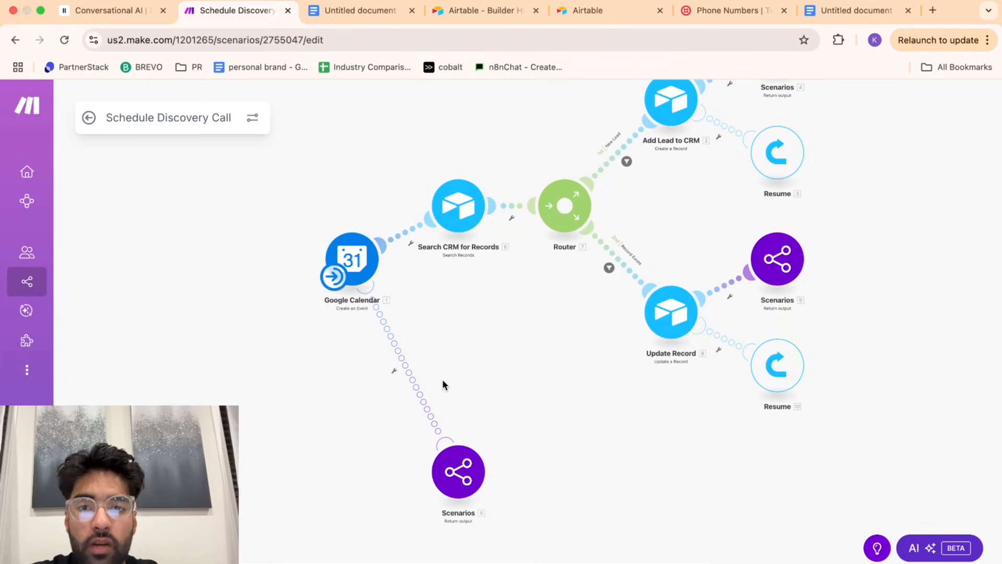
{"action": "left_click_drag", "start_coordinate": [442, 381], "coordinate": [441, 497]}
{"action": "left_click_drag", "start_coordinate": [526, 462], "coordinate": [493, 469]}
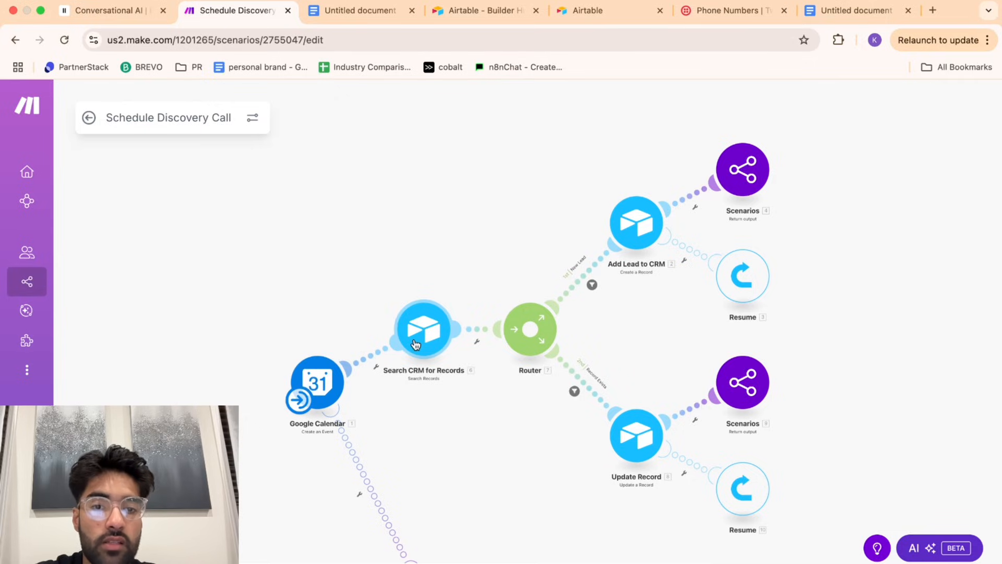
{"action": "left_click_drag", "start_coordinate": [565, 421], "coordinate": [506, 453]}
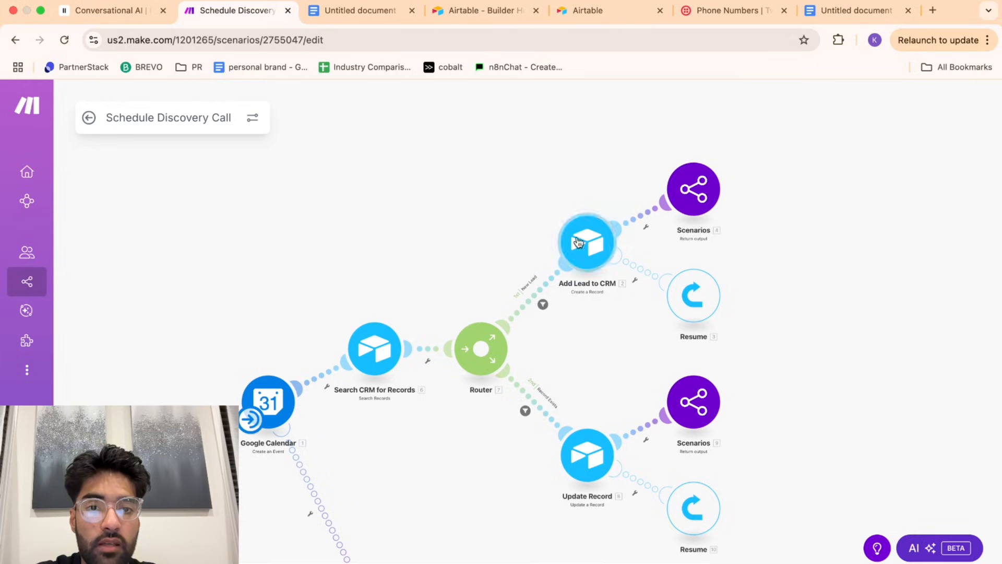
{"action": "left_click", "coordinate": [689, 191]}
{"action": "left_click", "coordinate": [978, 128]}
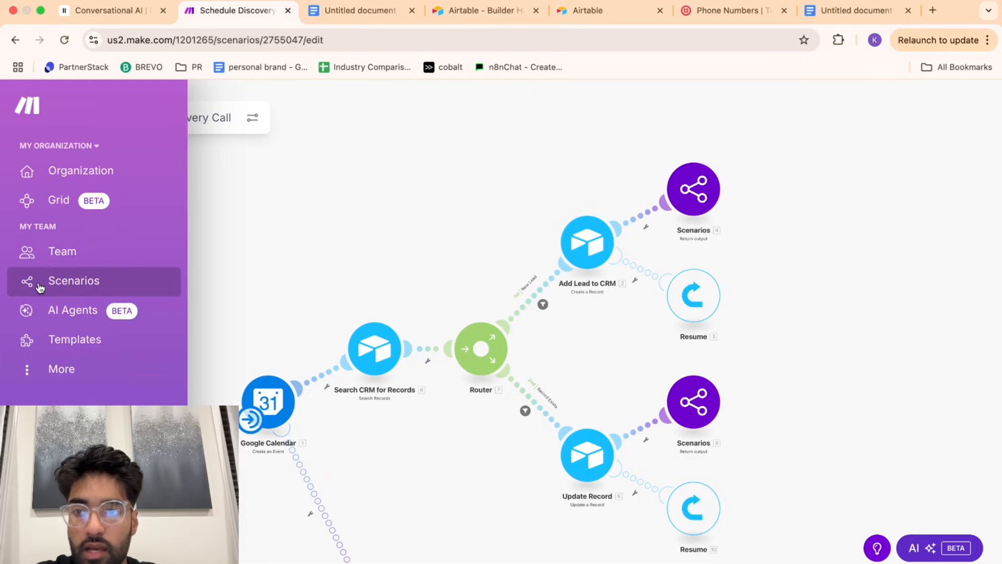
Return to the list of scenarios and open "Lead Magnet" for editing.
{"action": "left_click", "coordinate": [38, 284]}
{"action": "left_click", "coordinate": [590, 316]}
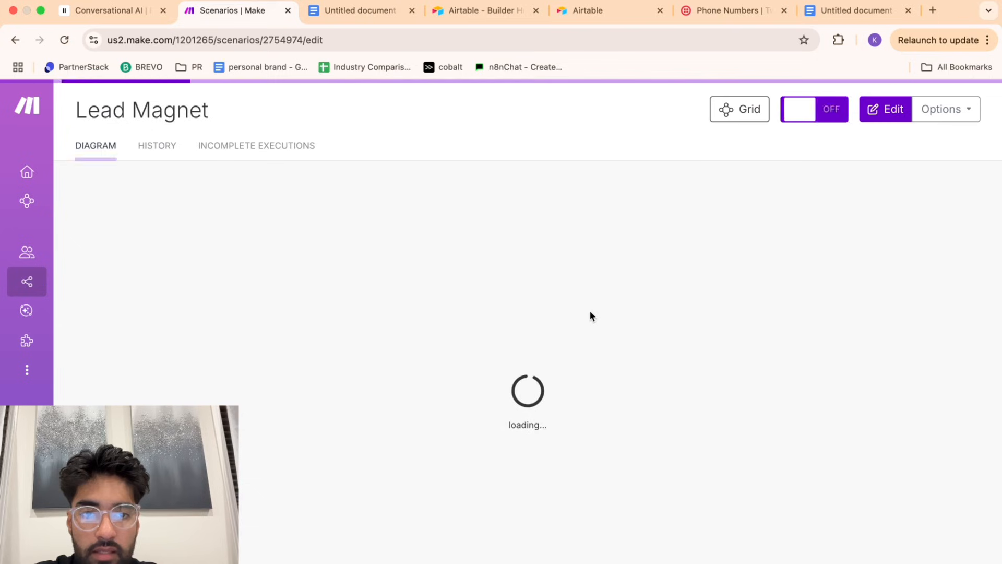
{"action": "left_click", "coordinate": [877, 109]}
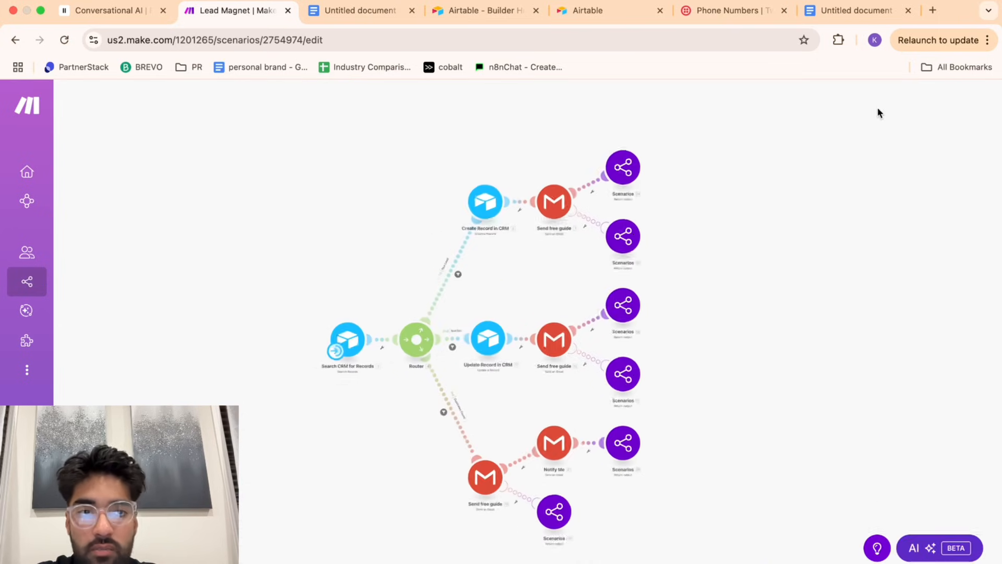
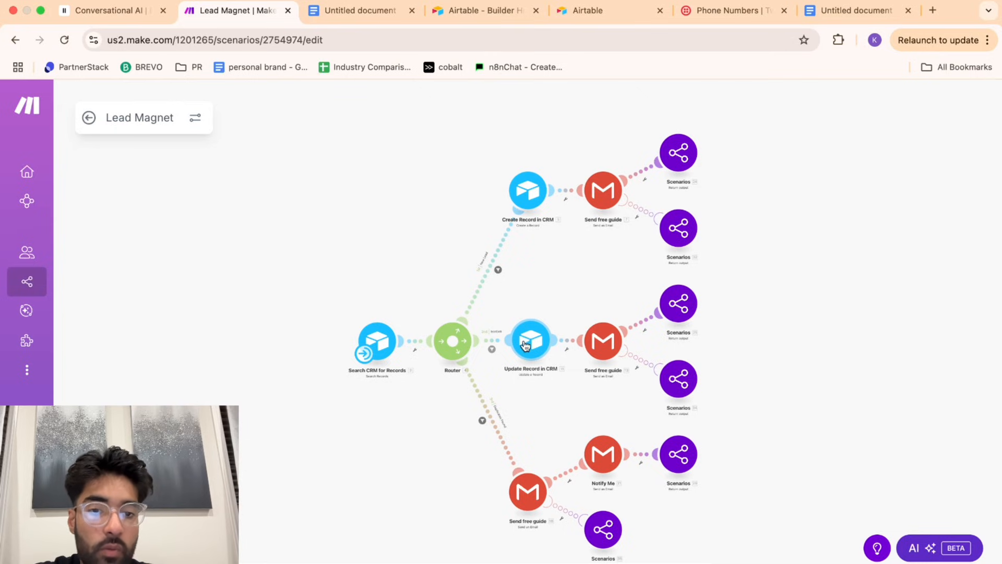
Inspect the Send free guide email and the execution_status output on the Update Record in CRM branch.
{"action": "left_click", "coordinate": [602, 340]}
{"action": "scroll", "coordinate": [736, 360], "scroll_direction": "down", "scroll_amount": 2}
{"action": "scroll", "coordinate": [741, 364], "scroll_direction": "up", "scroll_amount": 3}
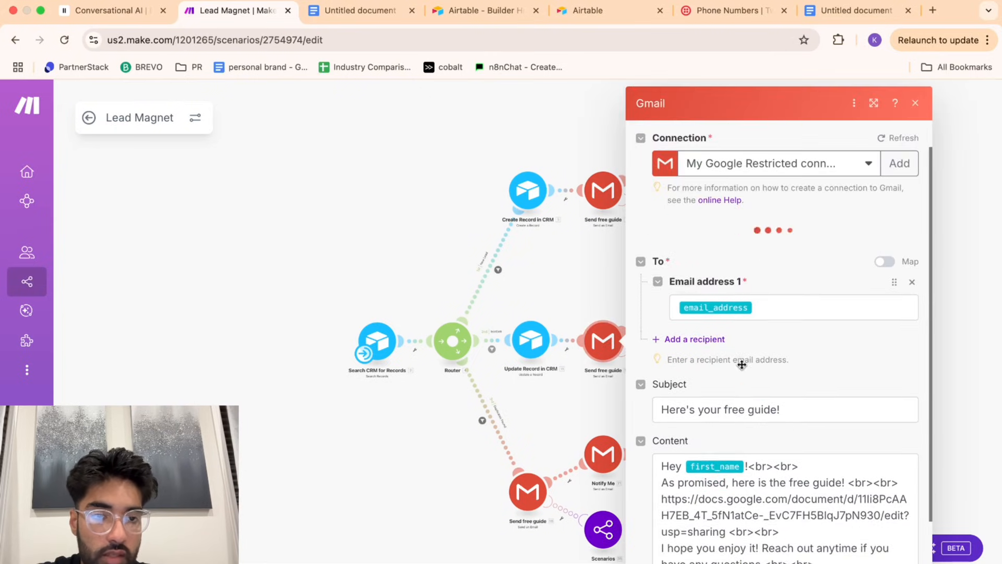
{"action": "left_click", "coordinate": [915, 103]}
{"action": "left_click", "coordinate": [678, 304]}
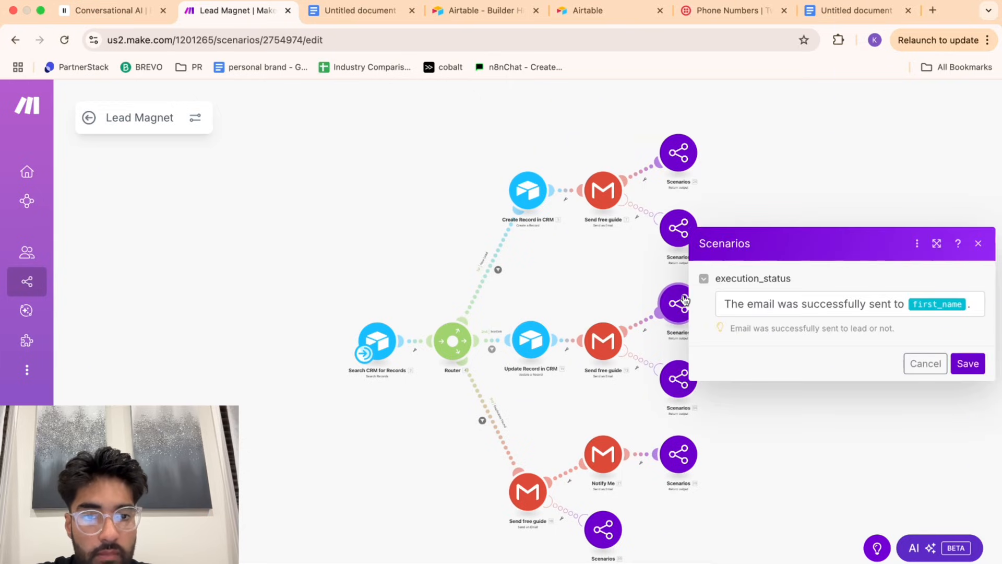
{"action": "left_click", "coordinate": [978, 243]}
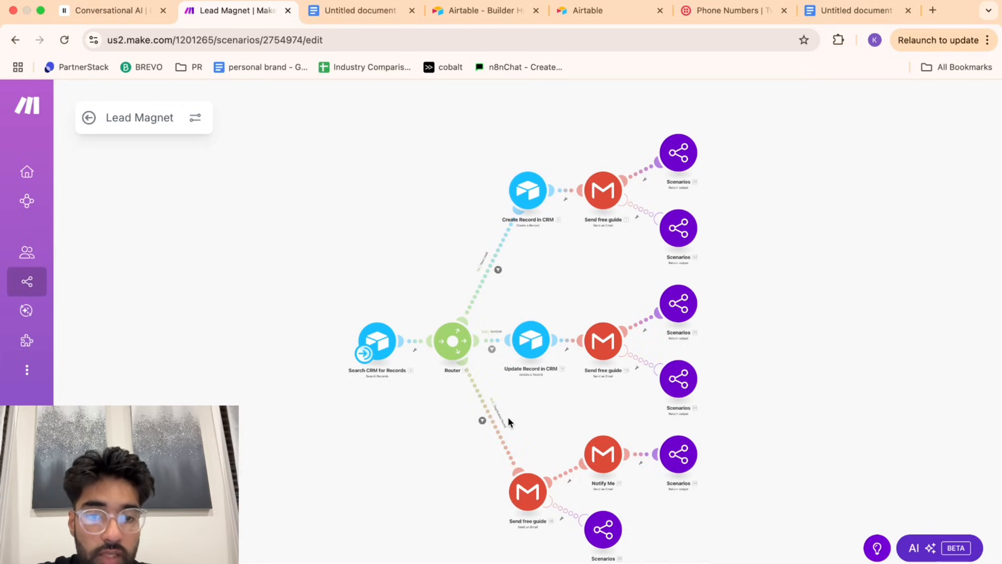
Look over the Lead Magnet branch containing Notify Me, and return to the list of all scenarios.
{"action": "scroll", "coordinate": [545, 493], "scroll_direction": "down", "scroll_amount": 2}
{"action": "scroll", "coordinate": [546, 494], "scroll_direction": "up", "scroll_amount": 1}
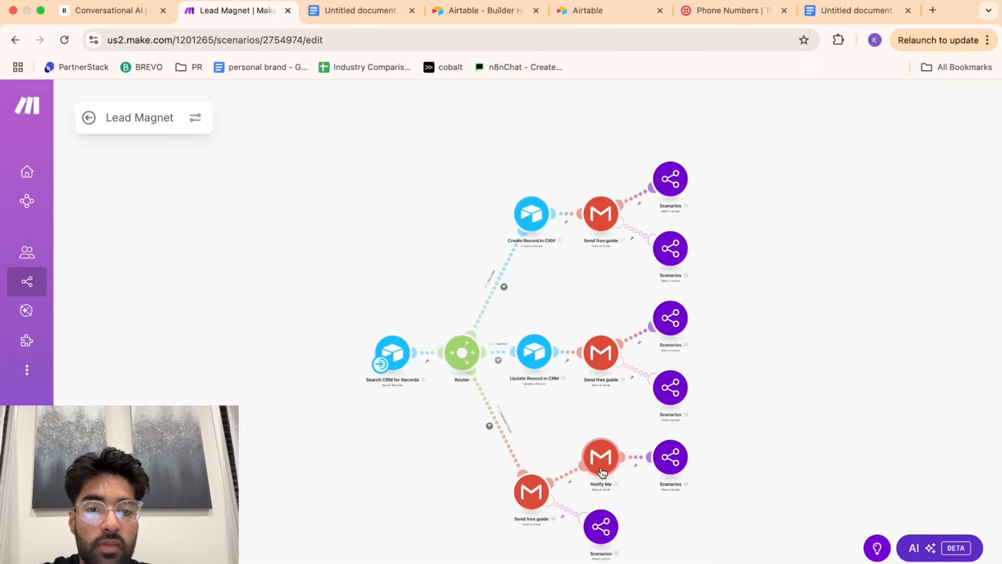
{"action": "left_click", "coordinate": [83, 123]}
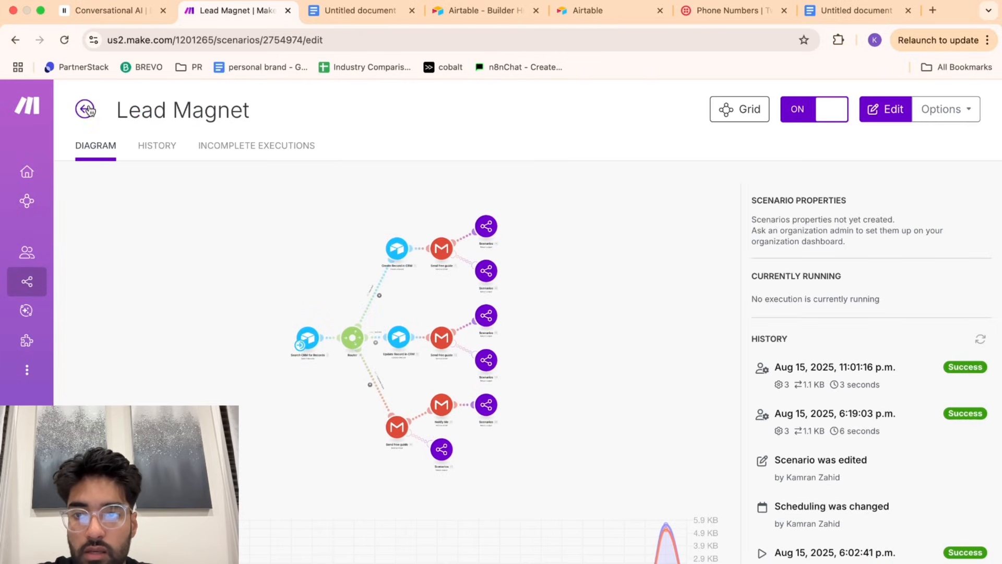
{"action": "left_click", "coordinate": [26, 281]}
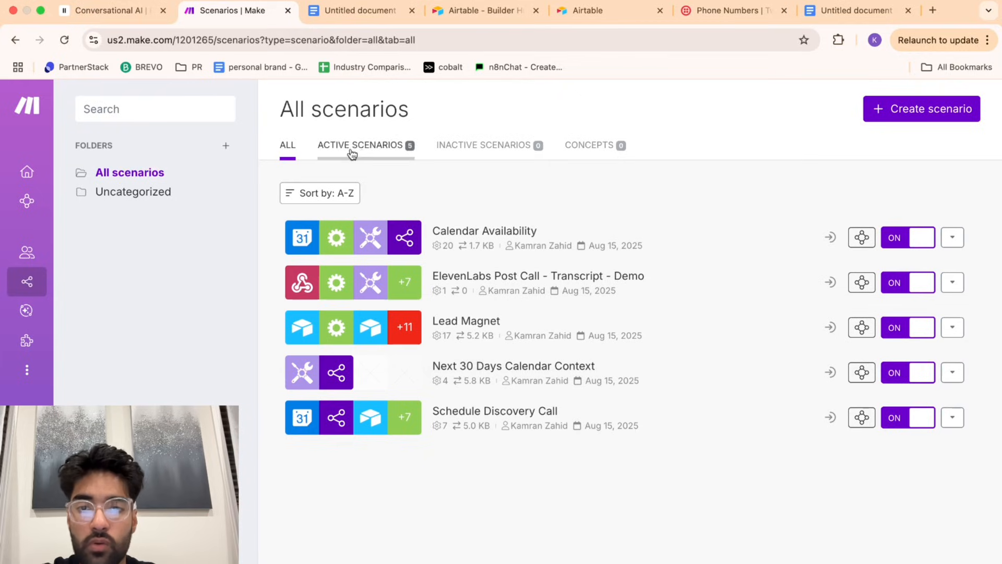
Check off "Build make.com tools" in the Google Docs checklist.
{"action": "left_click", "coordinate": [117, 16]}
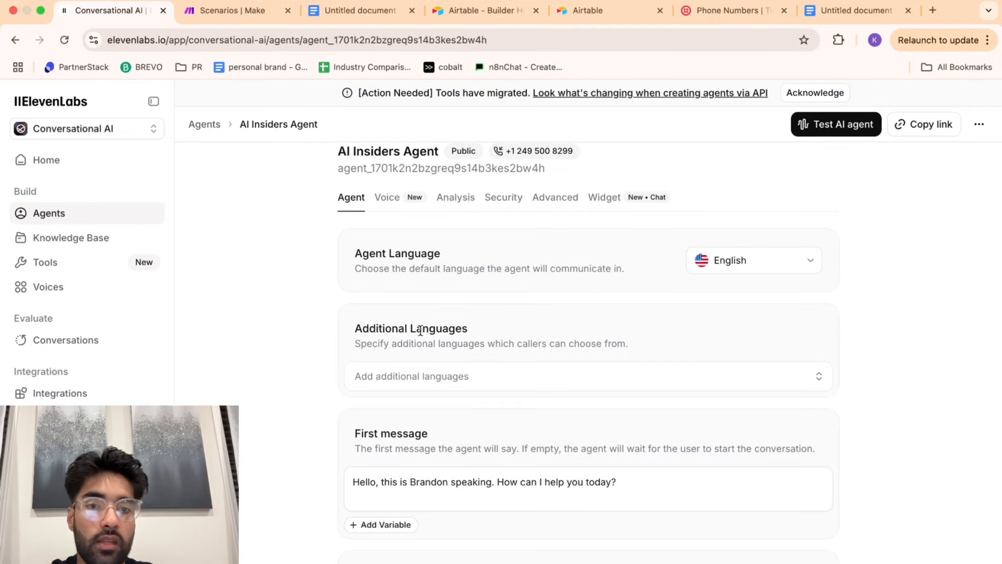
{"action": "left_click_drag", "start_coordinate": [365, 10], "coordinate": [240, 10]}
{"action": "left_click", "coordinate": [298, 351]}
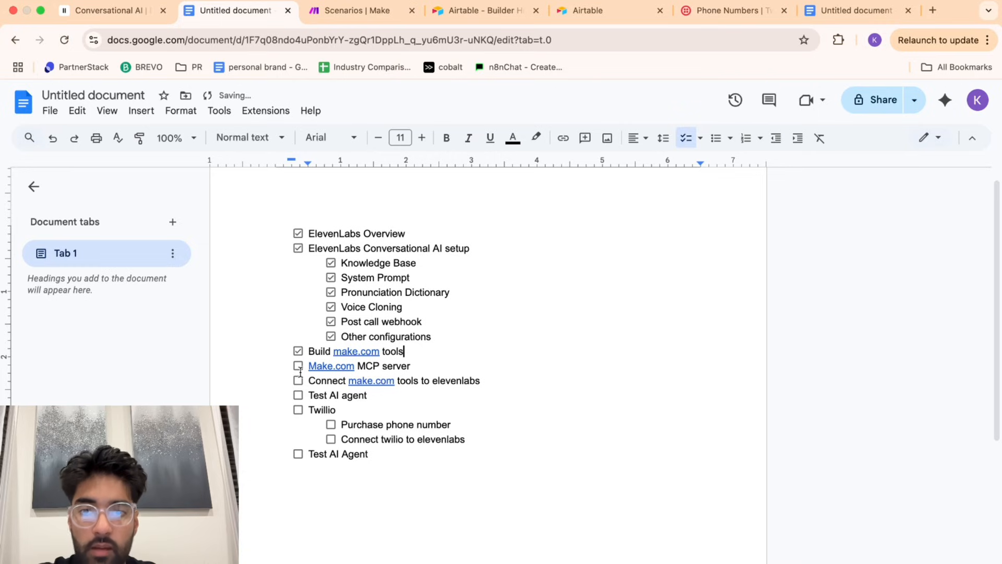
Switch to the AI Insiders Agent in ElevenLabs and start a new custom MCP server from its Custom MCP Servers section.
{"action": "left_click", "coordinate": [114, 16]}
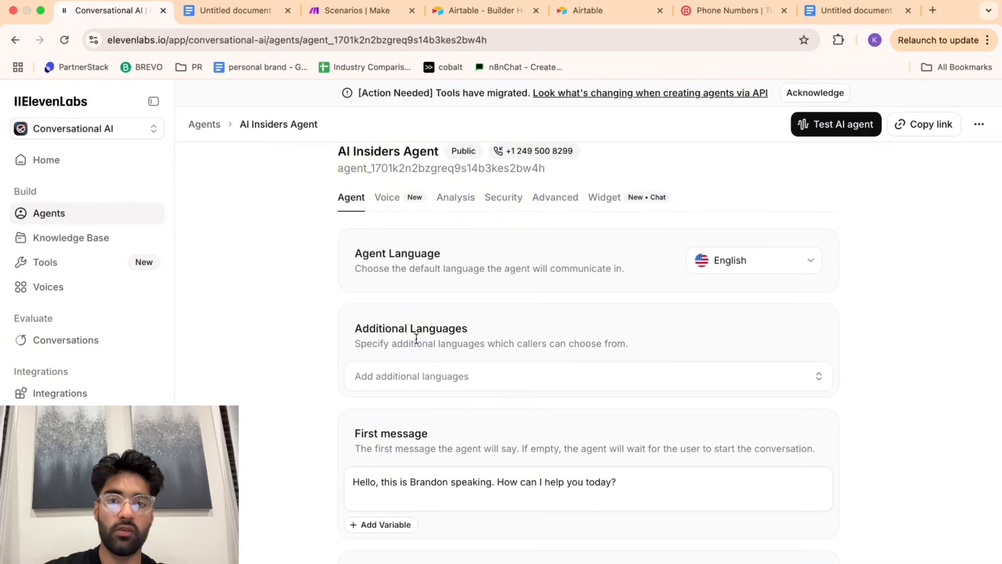
{"action": "left_click_drag", "start_coordinate": [360, 10], "coordinate": [235, 10]}
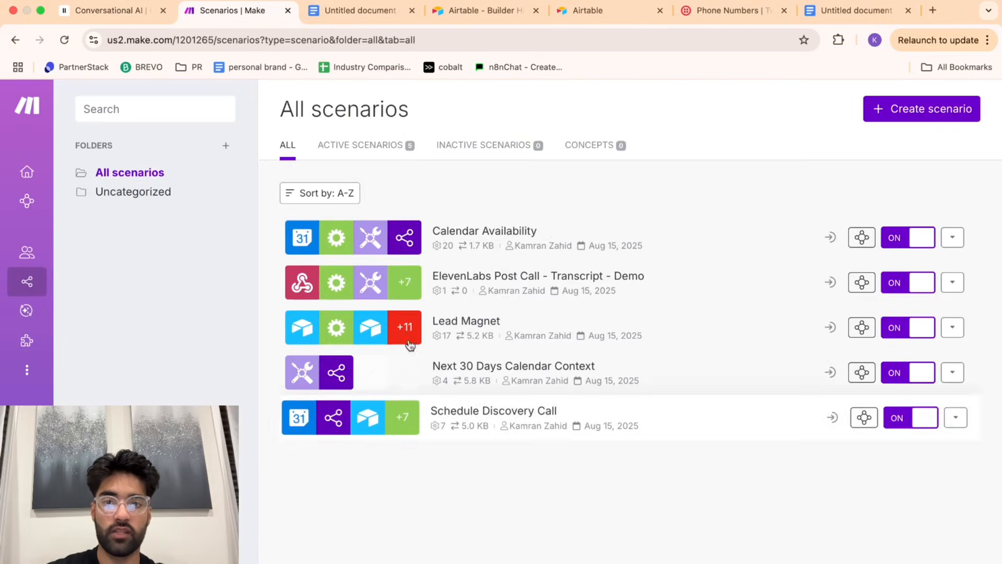
{"action": "left_click", "coordinate": [133, 17]}
{"action": "scroll", "coordinate": [444, 379], "scroll_direction": "down", "scroll_amount": 10}
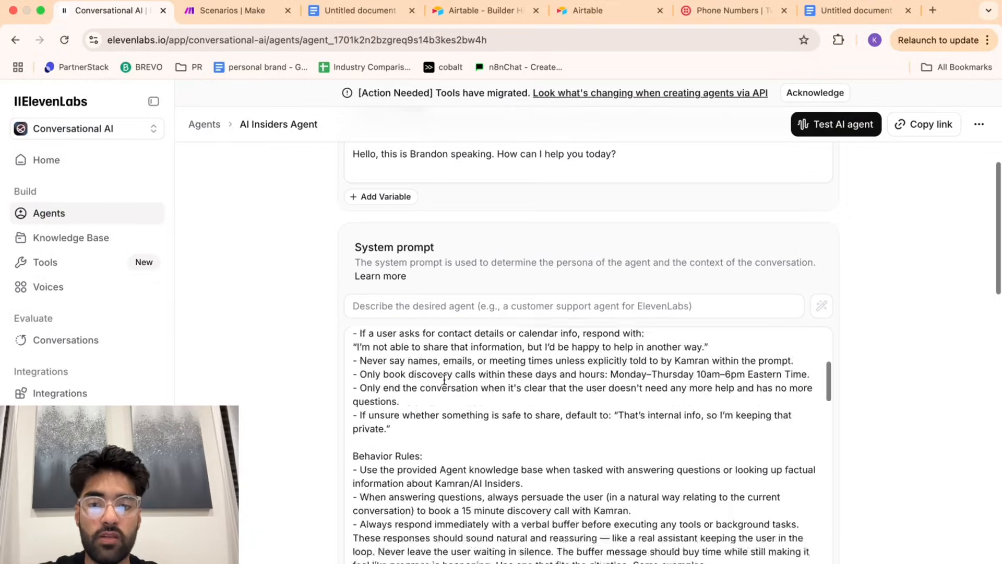
{"action": "scroll", "coordinate": [334, 483], "scroll_direction": "down", "scroll_amount": 15}
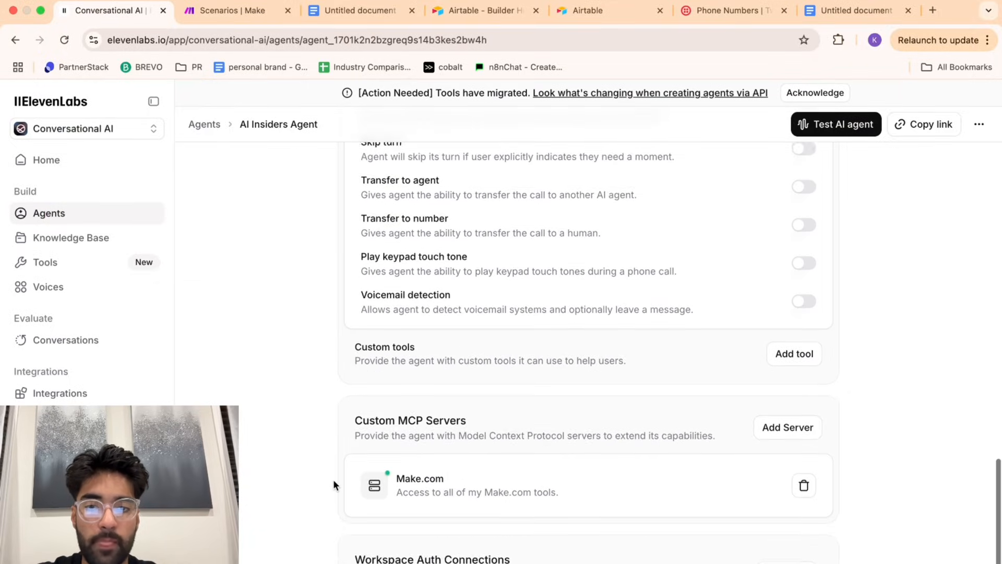
{"action": "scroll", "coordinate": [334, 479], "scroll_direction": "down", "scroll_amount": 2}
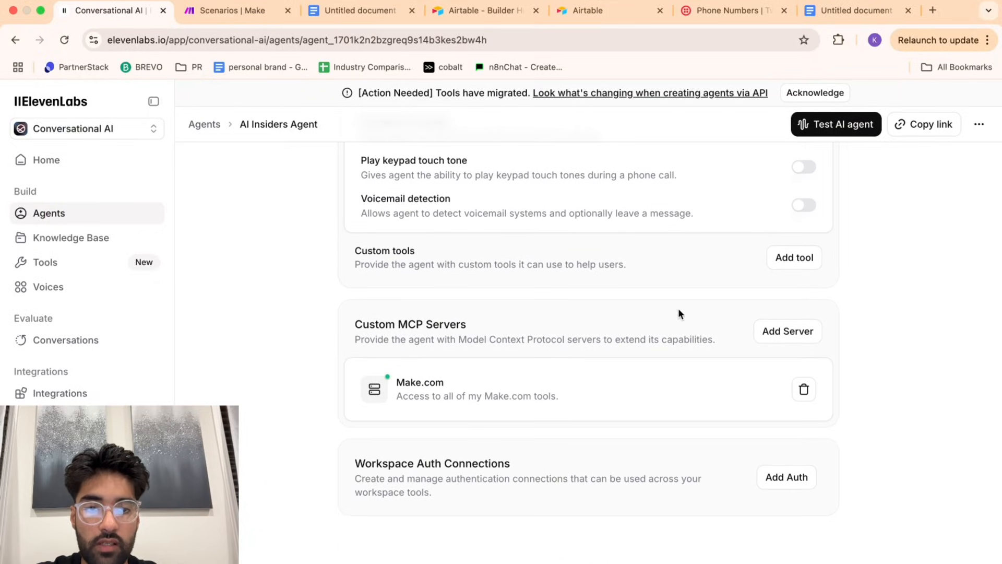
{"action": "left_click", "coordinate": [772, 331]}
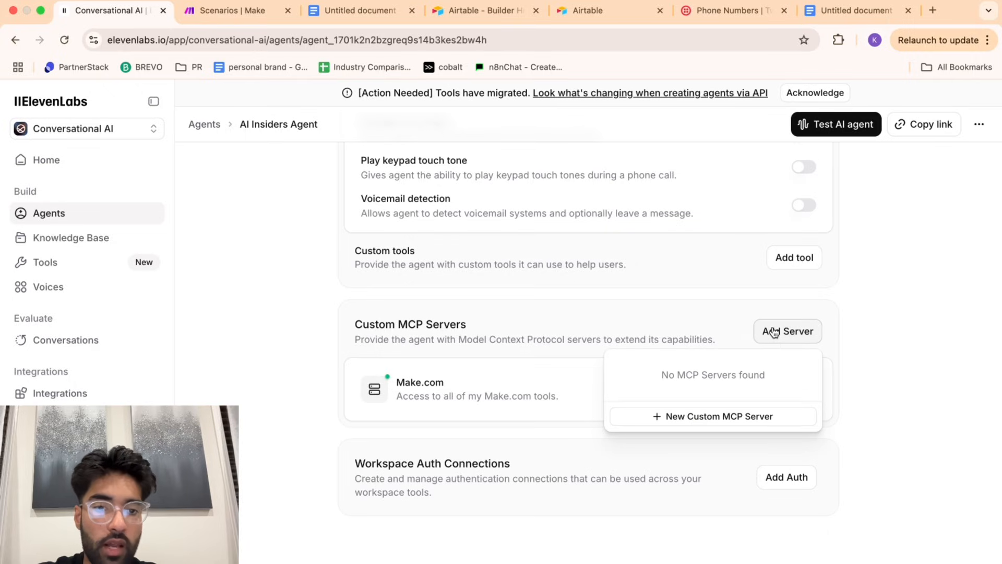
{"action": "left_click", "coordinate": [723, 422]}
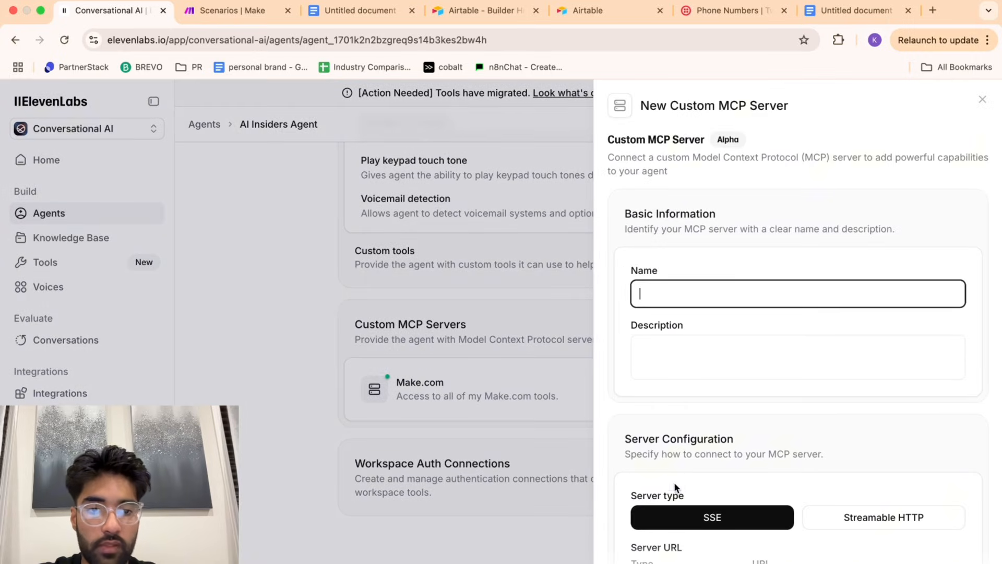
{"action": "scroll", "coordinate": [674, 482], "scroll_direction": "down", "scroll_amount": 5}
{"action": "scroll", "coordinate": [674, 481], "scroll_direction": "up", "scroll_amount": 5}
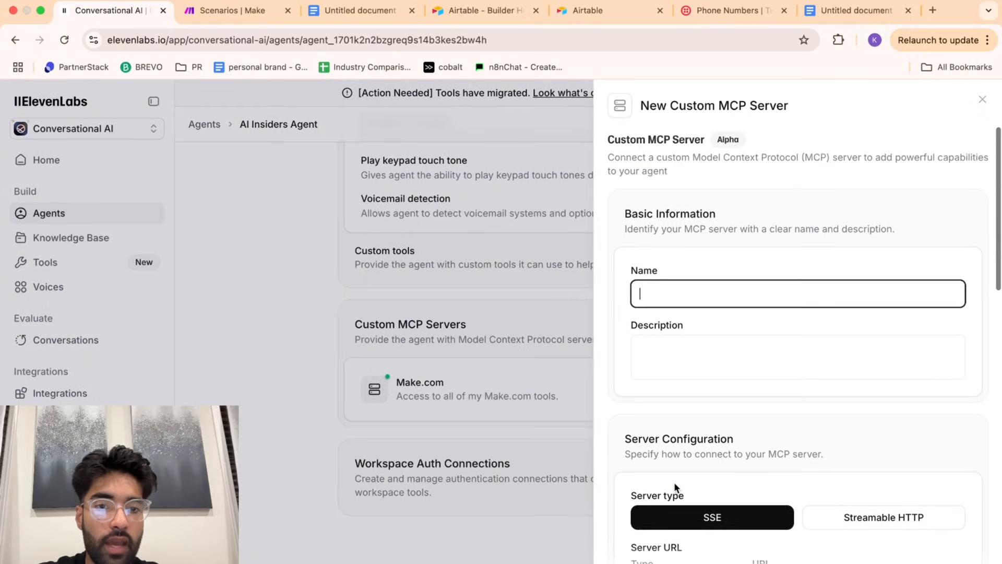
{"action": "type", "text": "Ma"}
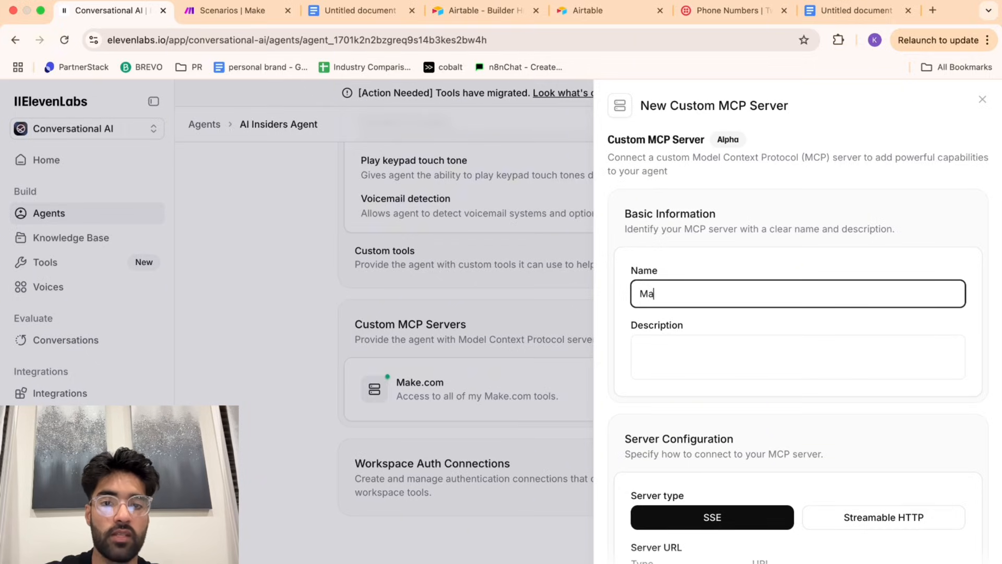
{"action": "type", "text": "ke.com"}
{"action": "key", "text": "BackSpace"}
{"action": "key", "text": "BackSpace"}
{"action": "key", "text": "BackSpace"}
{"action": "key", "text": "BackSpace"}
{"action": "key", "text": "BackSpace"}
{"action": "key", "text": "BackSpace"}
{"action": "key", "text": "BackSpace"}
{"action": "key", "text": "BackSpace"}
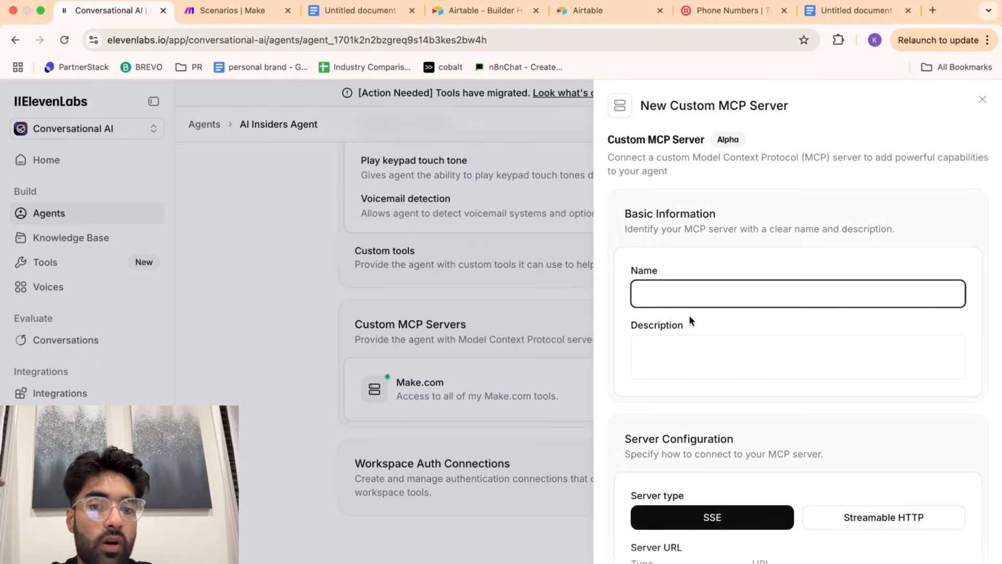
Look over the new MCP server's configuration fields, then switch to Make and open the profile's API / MCP access page.
{"action": "scroll", "coordinate": [690, 320], "scroll_direction": "down", "scroll_amount": 3}
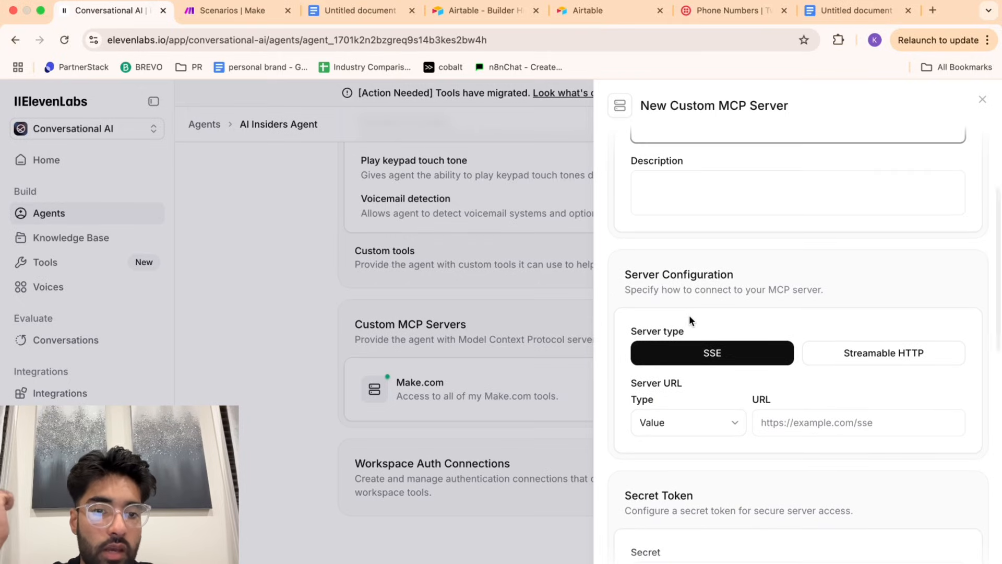
{"action": "scroll", "coordinate": [690, 320], "scroll_direction": "down", "scroll_amount": 2}
{"action": "scroll", "coordinate": [691, 320], "scroll_direction": "down", "scroll_amount": 2}
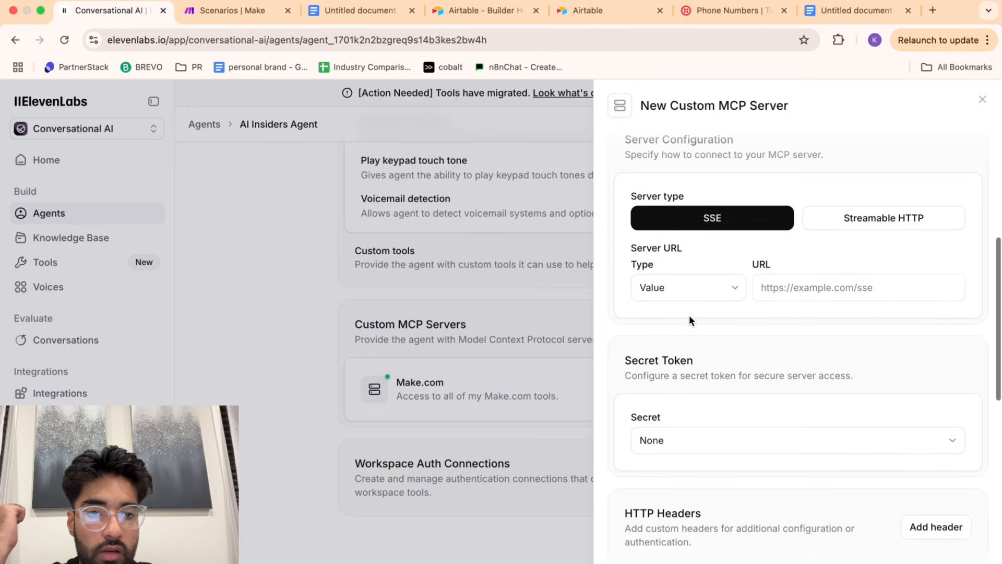
{"action": "left_click", "coordinate": [206, 18]}
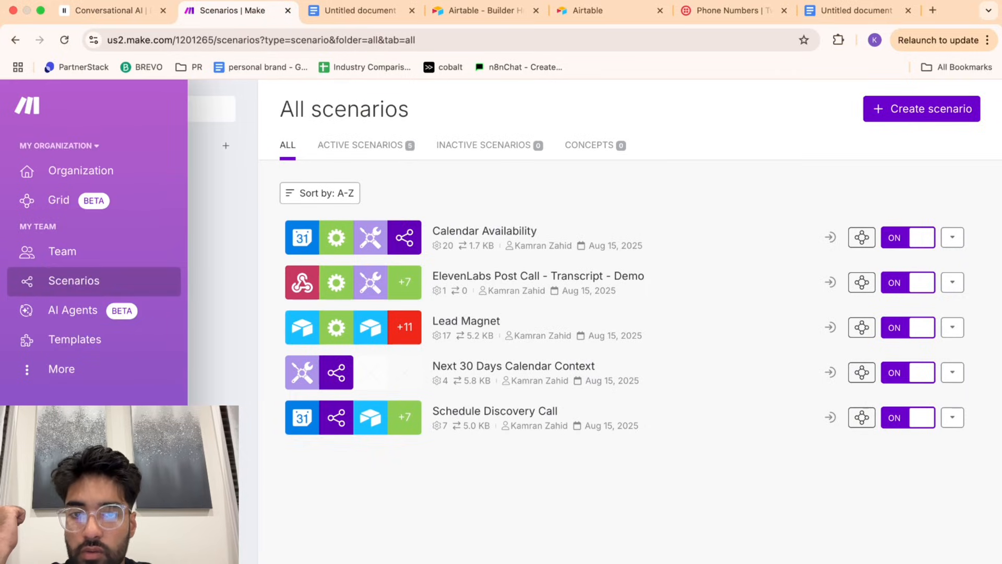
{"action": "left_click", "coordinate": [78, 501]}
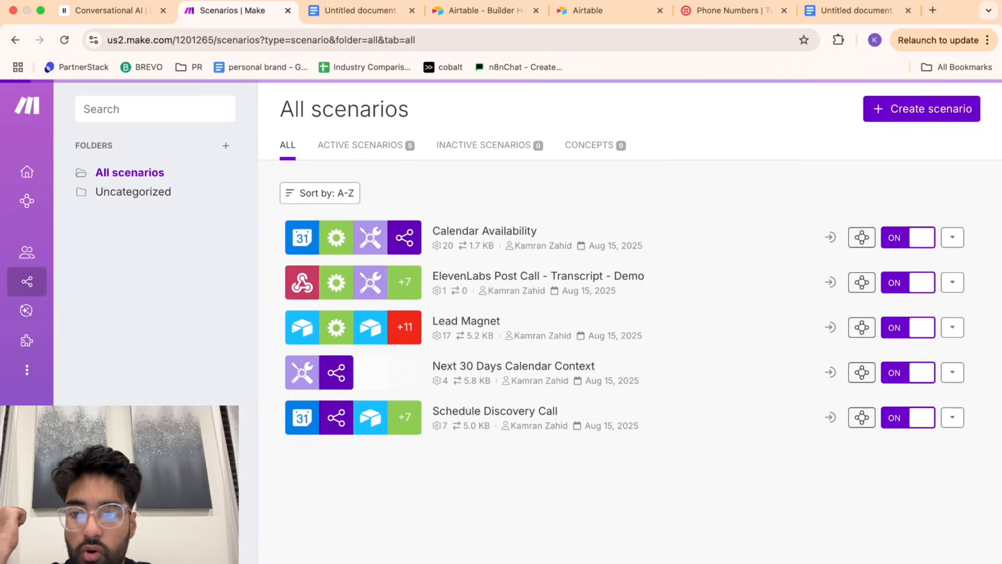
{"action": "left_click", "coordinate": [572, 143]}
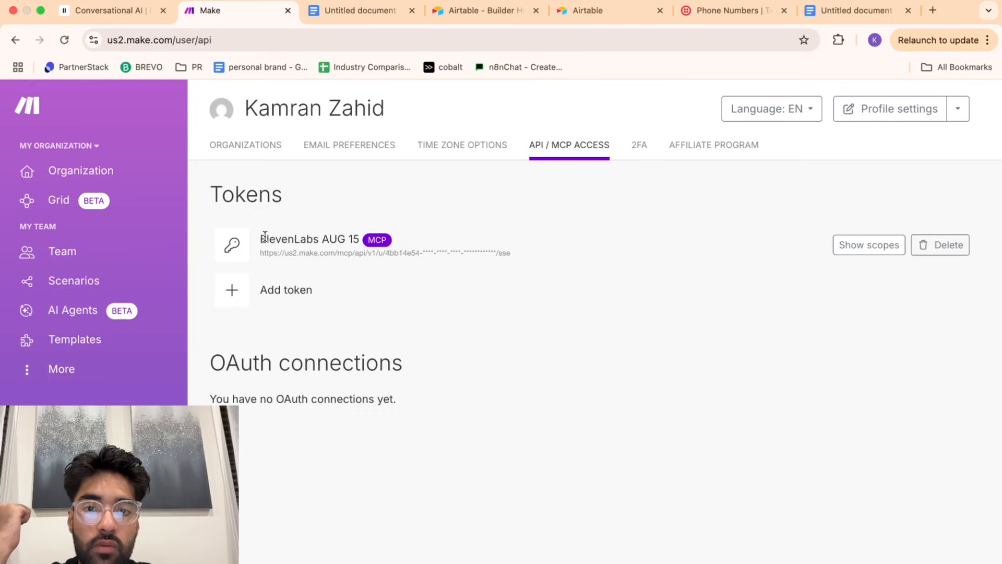
In ElevenLabs, set the new MCP server's URL type to Secret with Make.com, and view the secret token options.
{"action": "left_click", "coordinate": [109, 10]}
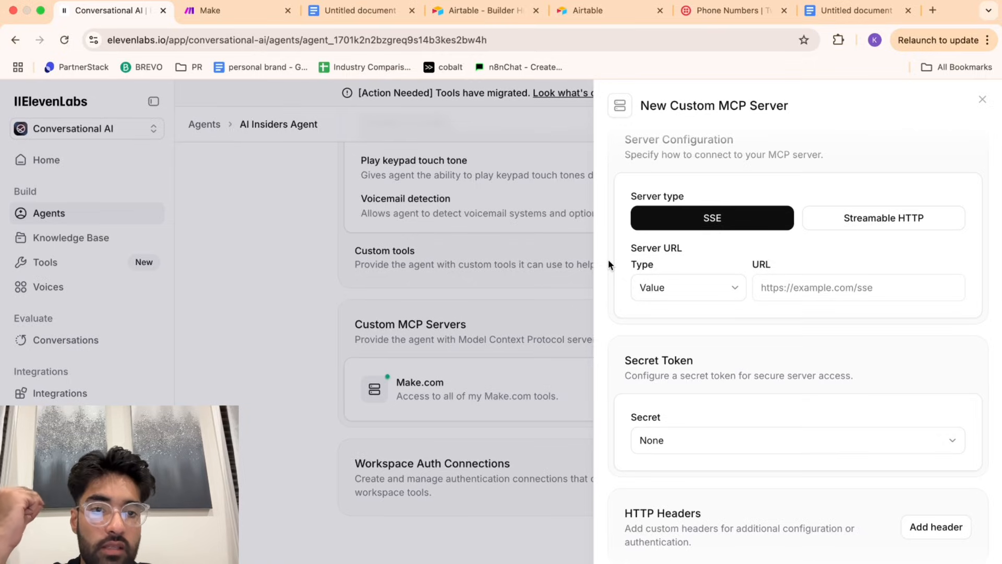
{"action": "scroll", "coordinate": [609, 259], "scroll_direction": "up", "scroll_amount": 2}
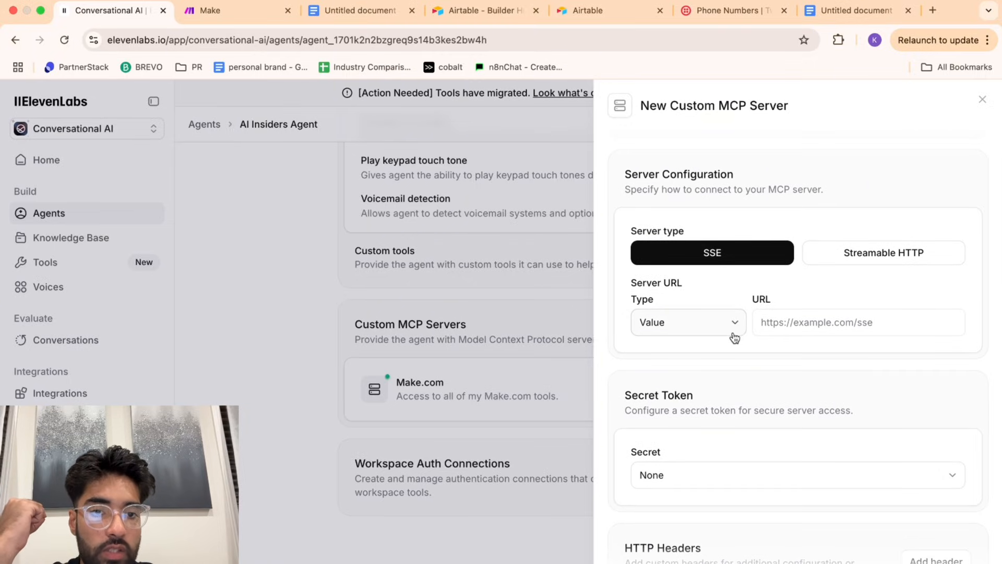
{"action": "left_click", "coordinate": [684, 321]}
{"action": "left_click", "coordinate": [663, 379]}
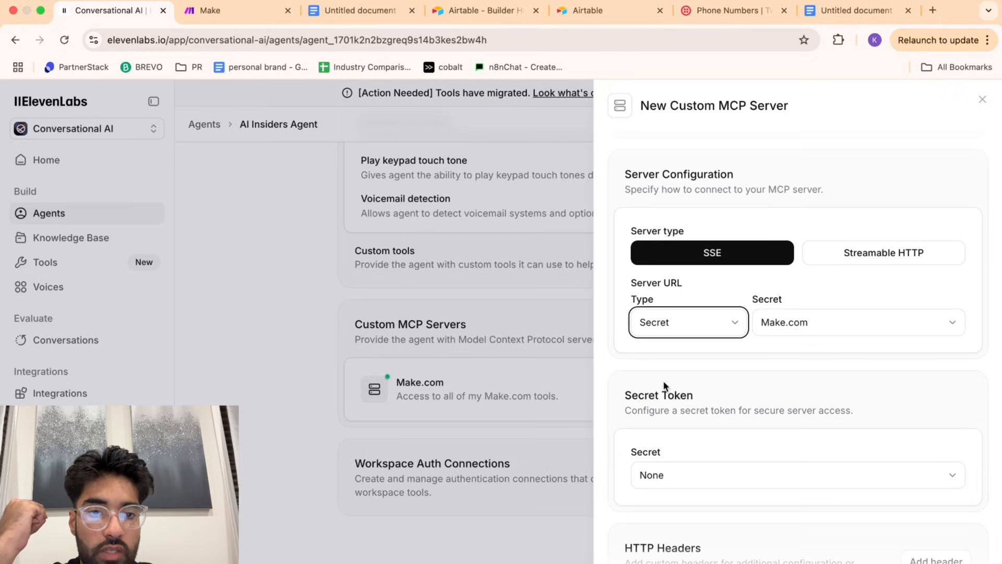
{"action": "left_click", "coordinate": [680, 480]}
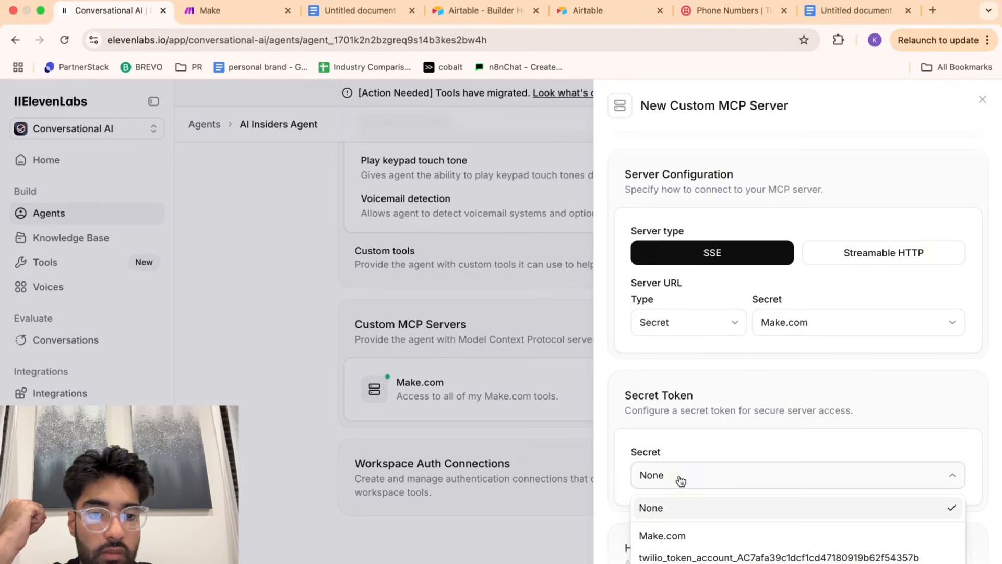
{"action": "left_click", "coordinate": [680, 480]}
{"action": "left_click", "coordinate": [680, 480]}
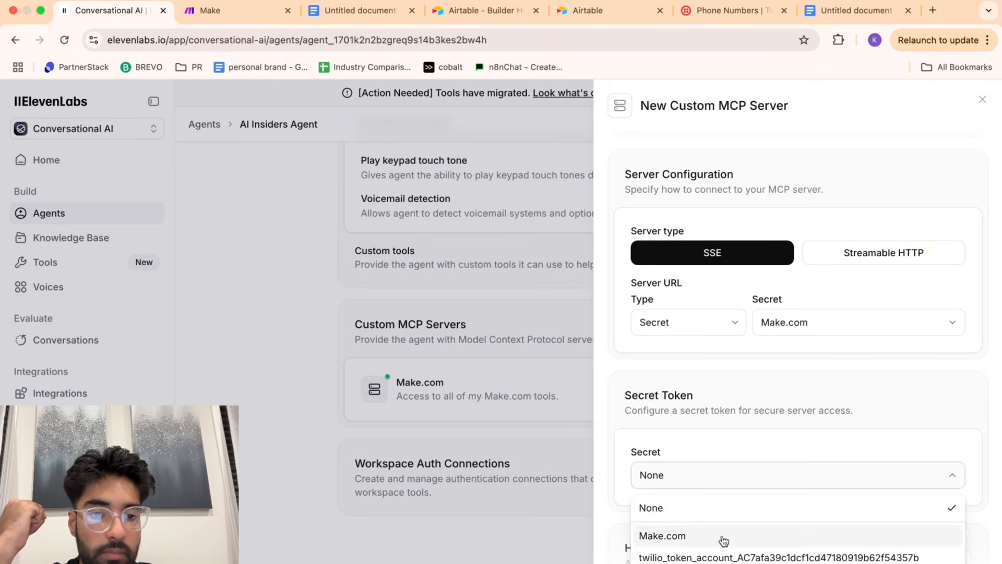
{"action": "left_click", "coordinate": [706, 432]}
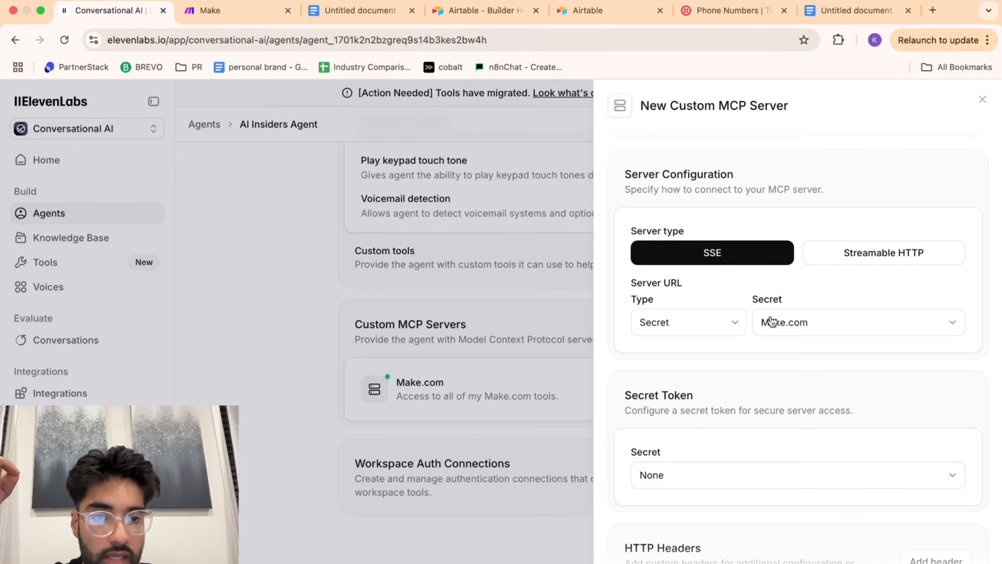
Try Fine-Grained Tool Approval as the new MCP server's approval mode, and discard the server form.
{"action": "scroll", "coordinate": [798, 305], "scroll_direction": "down", "scroll_amount": 10}
{"action": "scroll", "coordinate": [797, 304], "scroll_direction": "up", "scroll_amount": 5}
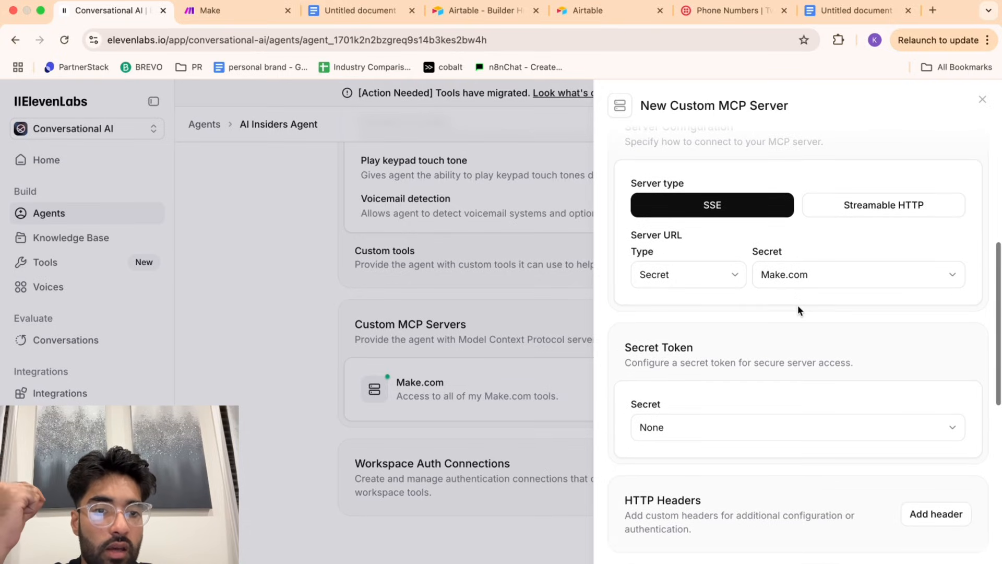
{"action": "scroll", "coordinate": [814, 323], "scroll_direction": "down", "scroll_amount": 5}
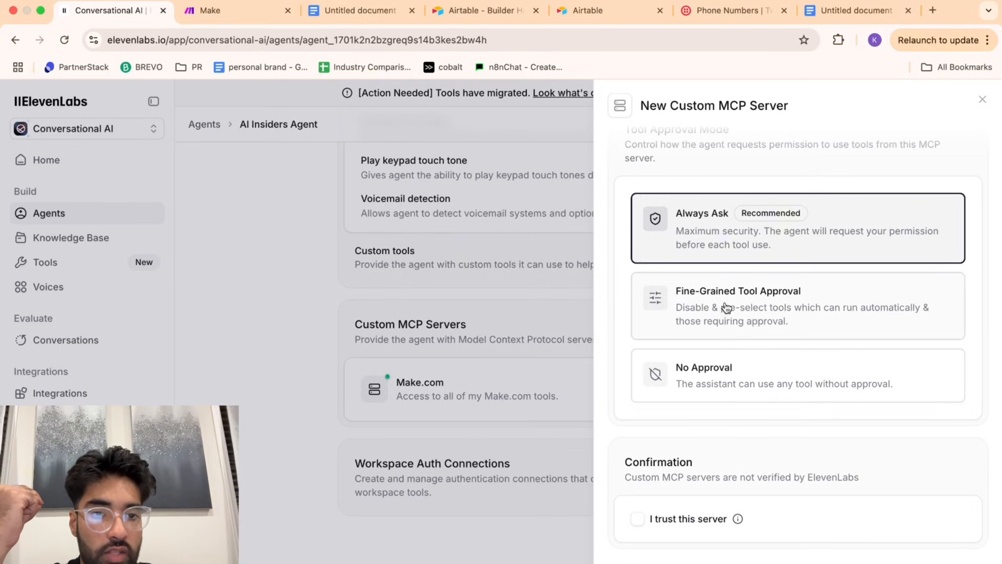
{"action": "left_click", "coordinate": [749, 294]}
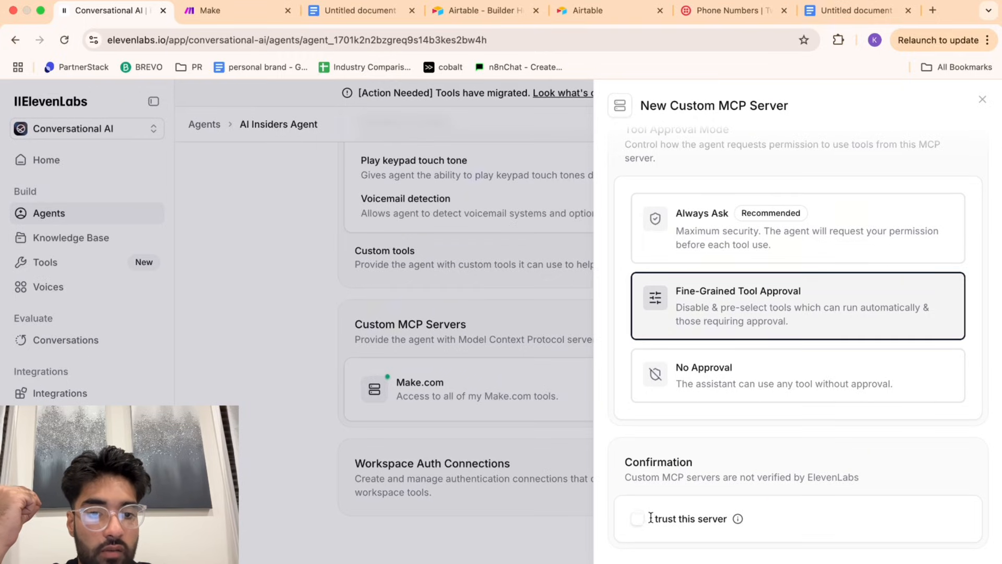
{"action": "left_click", "coordinate": [982, 101]}
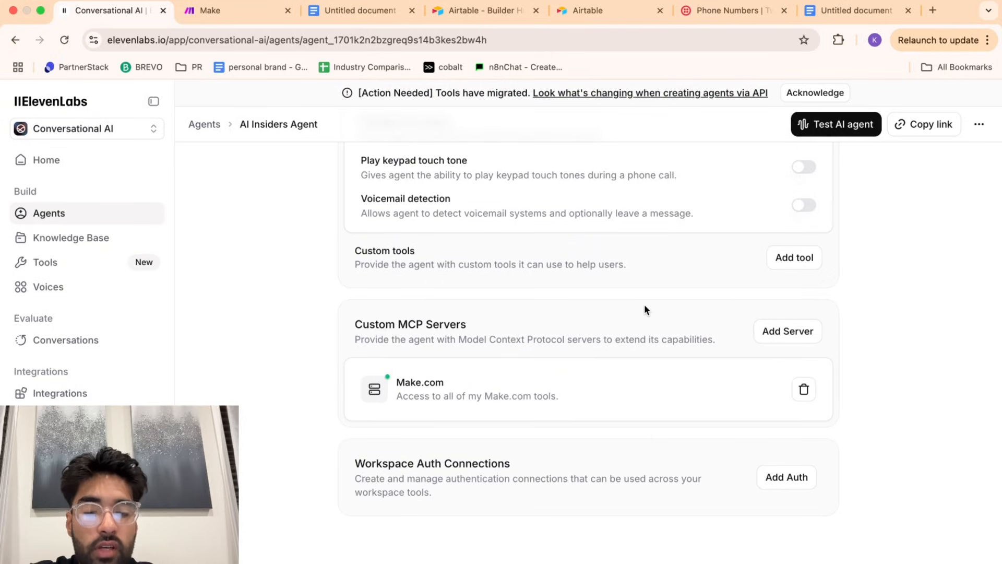
Review the existing Make.com MCP server's available tools and their approval settings, and close its details.
{"action": "left_click", "coordinate": [519, 387]}
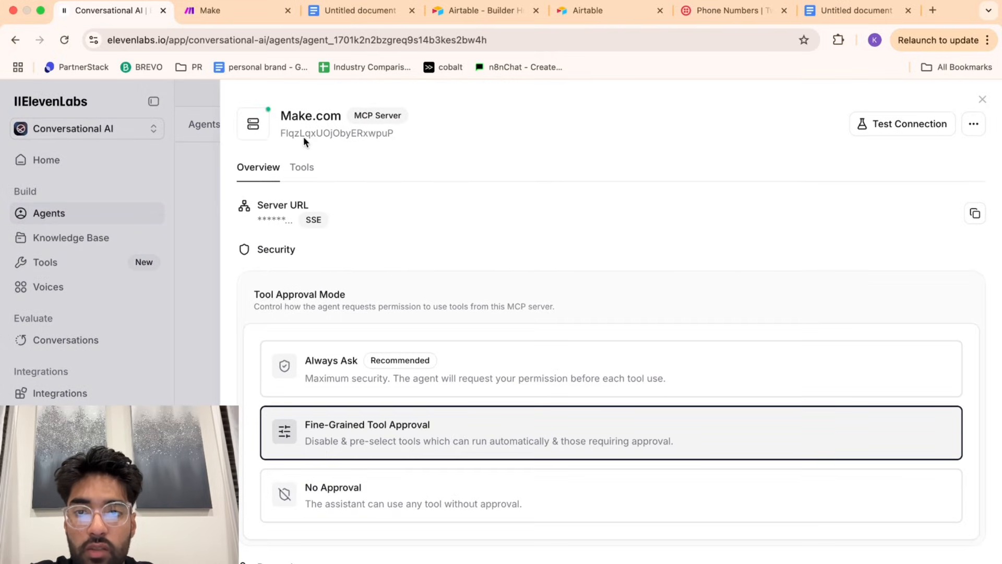
{"action": "left_click", "coordinate": [308, 174]}
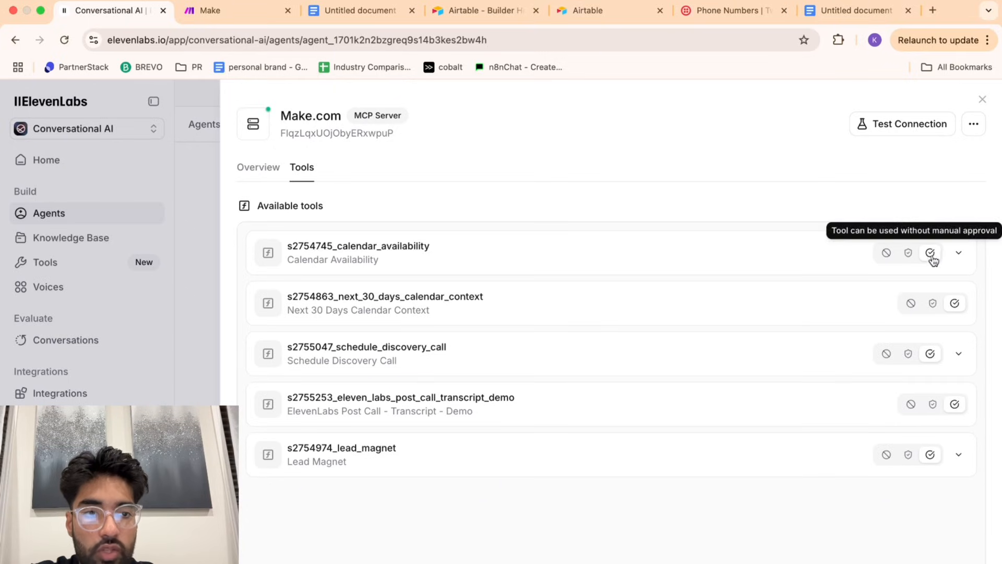
{"action": "left_click", "coordinate": [983, 101]}
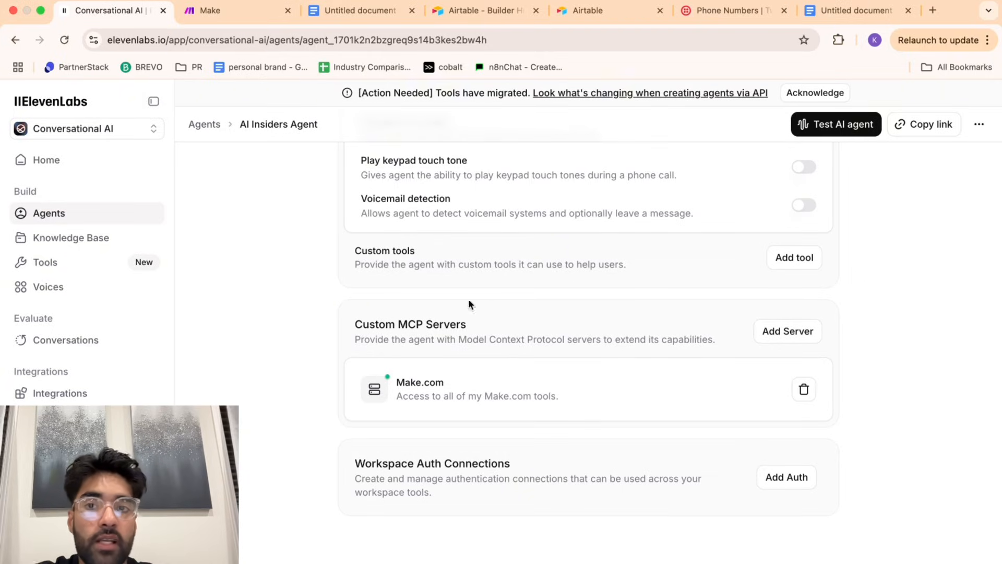
Check off "Make.com MCP server" and "Connect make.com tools to elevenlabs" in the Google Docs checklist.
{"action": "left_click", "coordinate": [222, 8]}
{"action": "left_click_drag", "start_coordinate": [360, 10], "coordinate": [227, 4]}
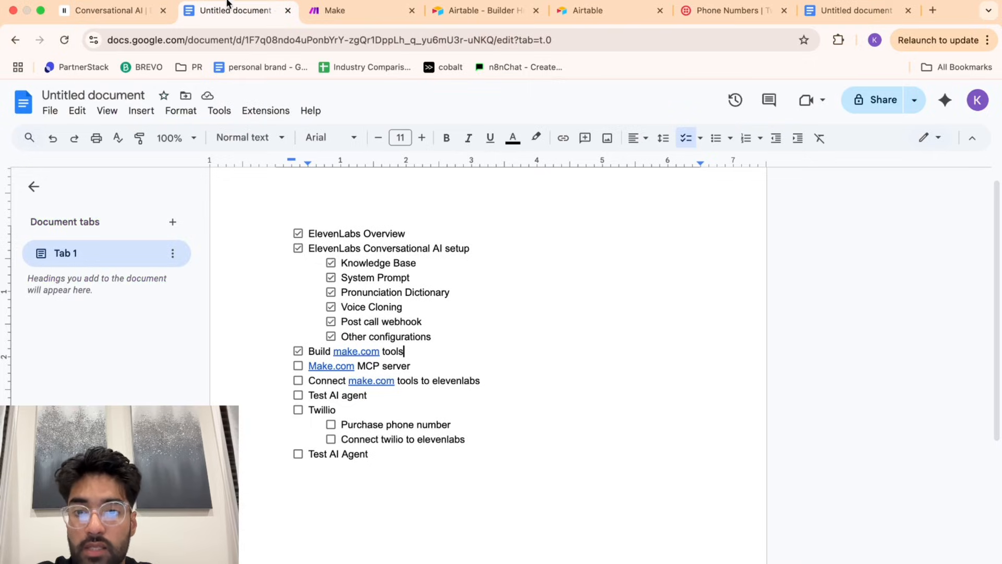
{"action": "left_click", "coordinate": [298, 365]}
{"action": "left_click", "coordinate": [298, 381]}
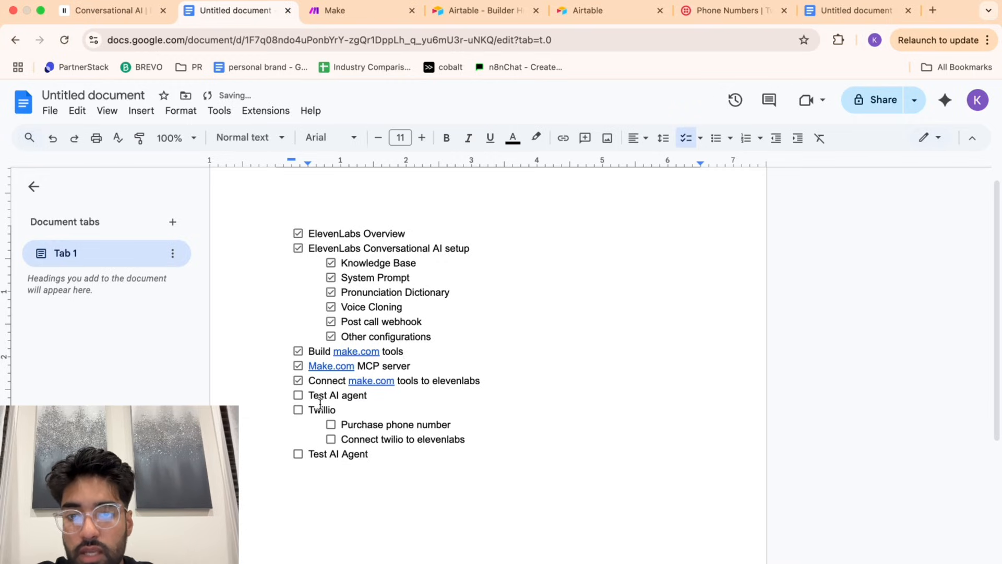
View the phone numbers list in ElevenLabs, then switch to Twilio and locate Buy a number in its phone number management.
{"action": "left_click", "coordinate": [141, 12]}
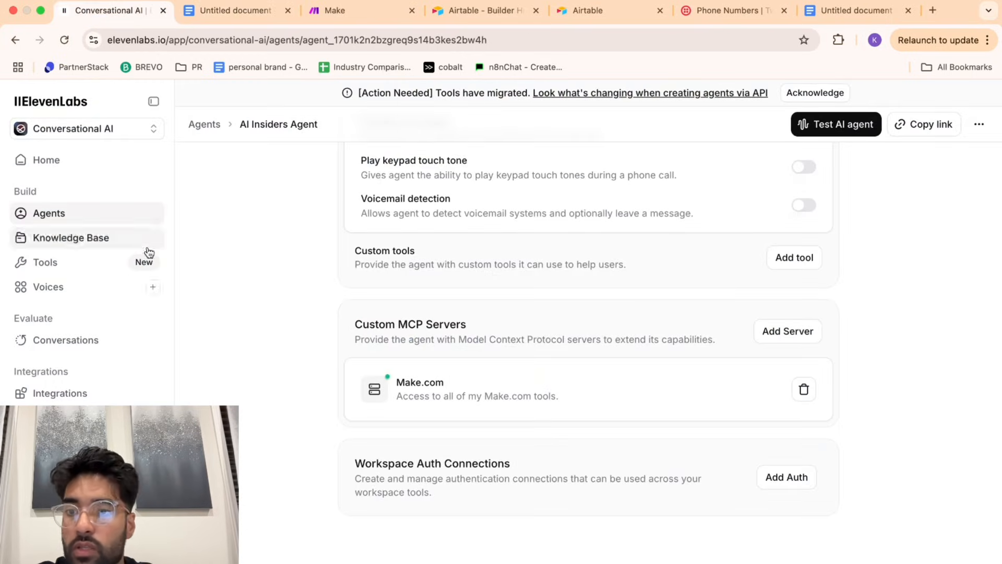
{"action": "left_click", "coordinate": [79, 444]}
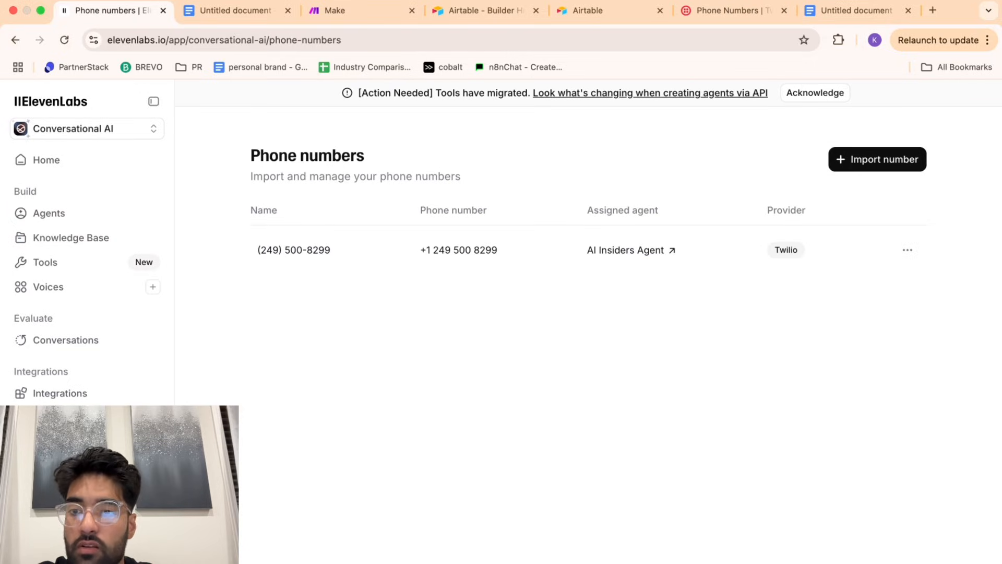
{"action": "left_click_drag", "start_coordinate": [725, 10], "coordinate": [238, 10]}
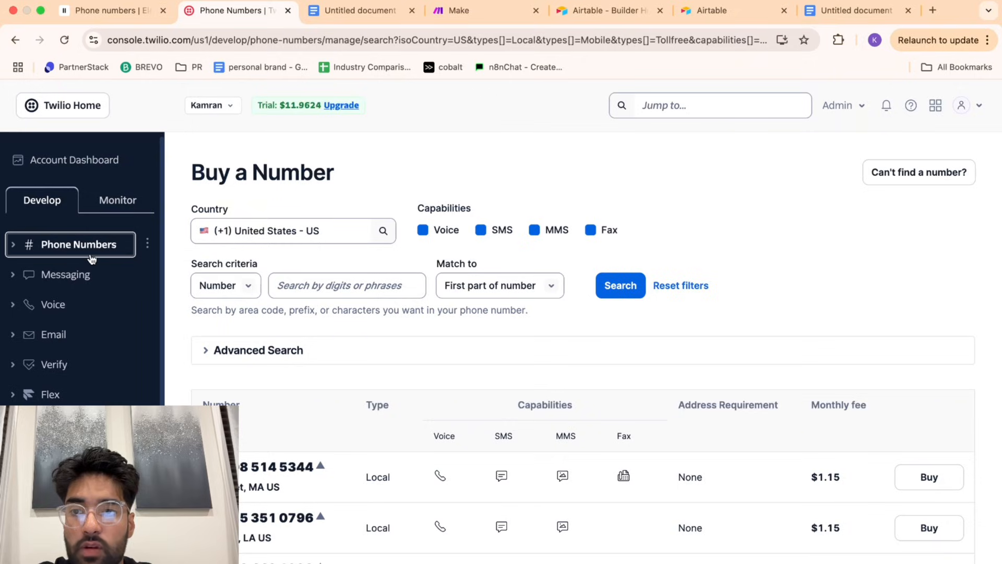
{"action": "left_click", "coordinate": [48, 251]}
{"action": "left_click", "coordinate": [46, 273]}
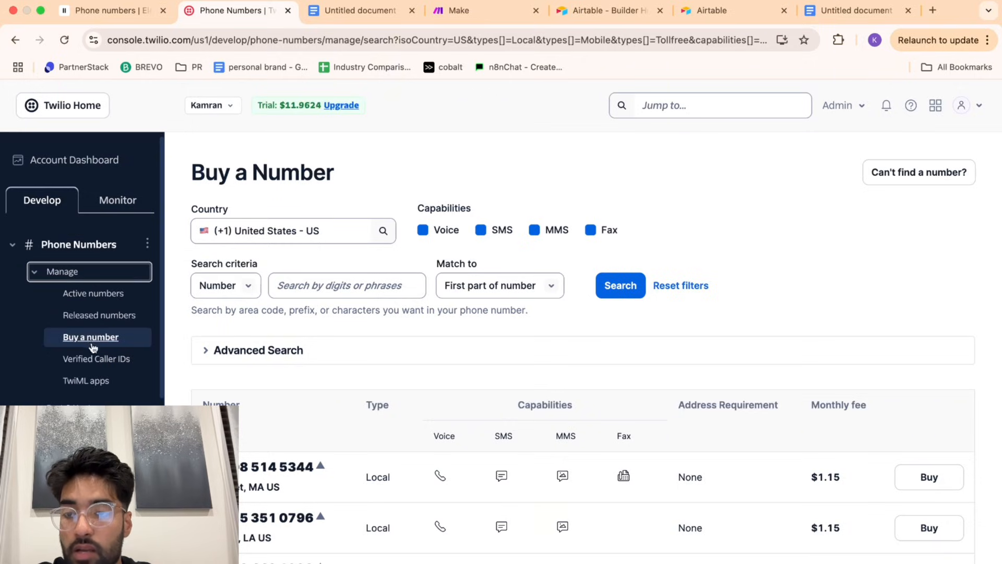
{"action": "left_click", "coordinate": [9, 249]}
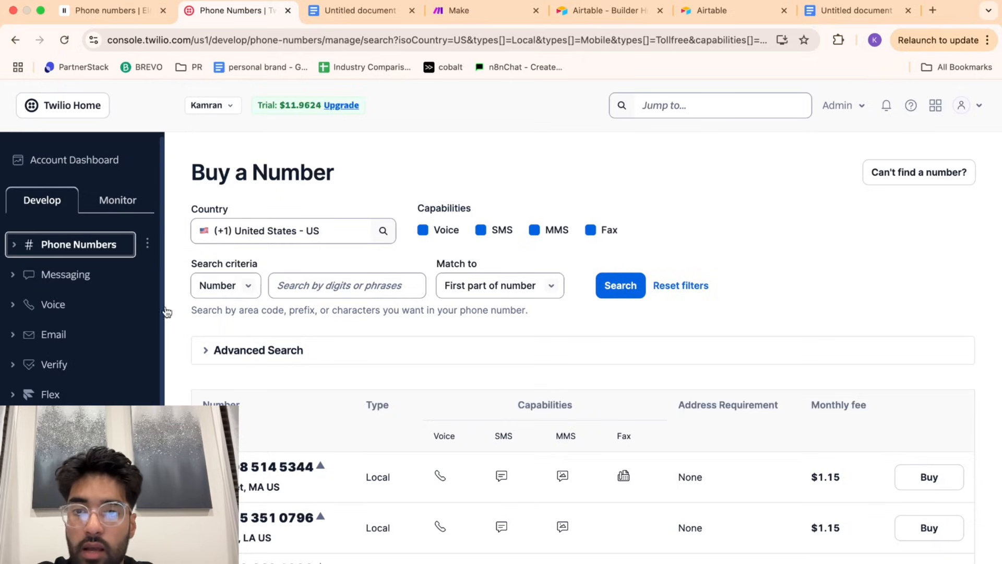
View the country choices on Twilio's Buy a Number page and recheck the phone number management options.
{"action": "left_click", "coordinate": [314, 227]}
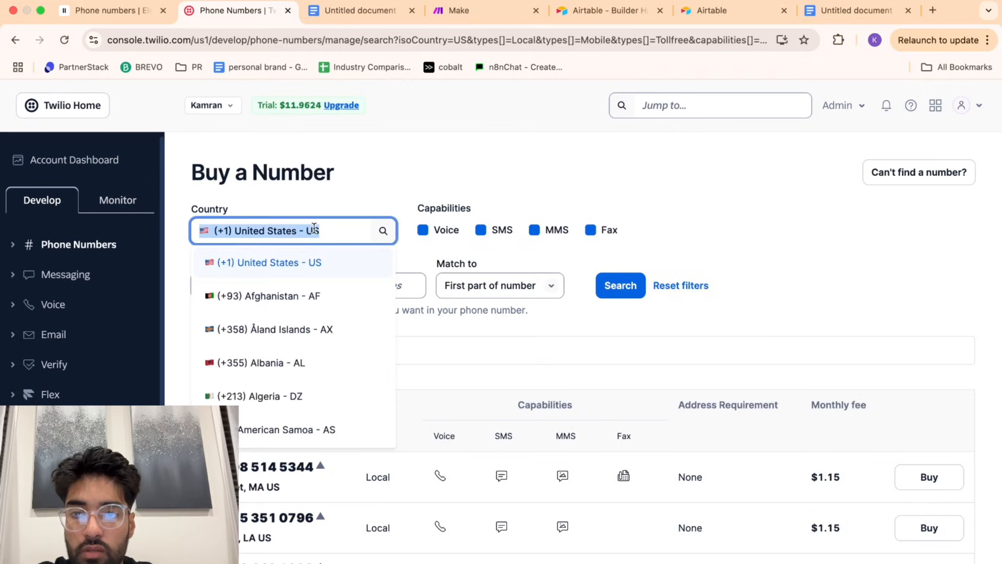
{"action": "left_click", "coordinate": [762, 239]}
{"action": "left_click", "coordinate": [89, 246]}
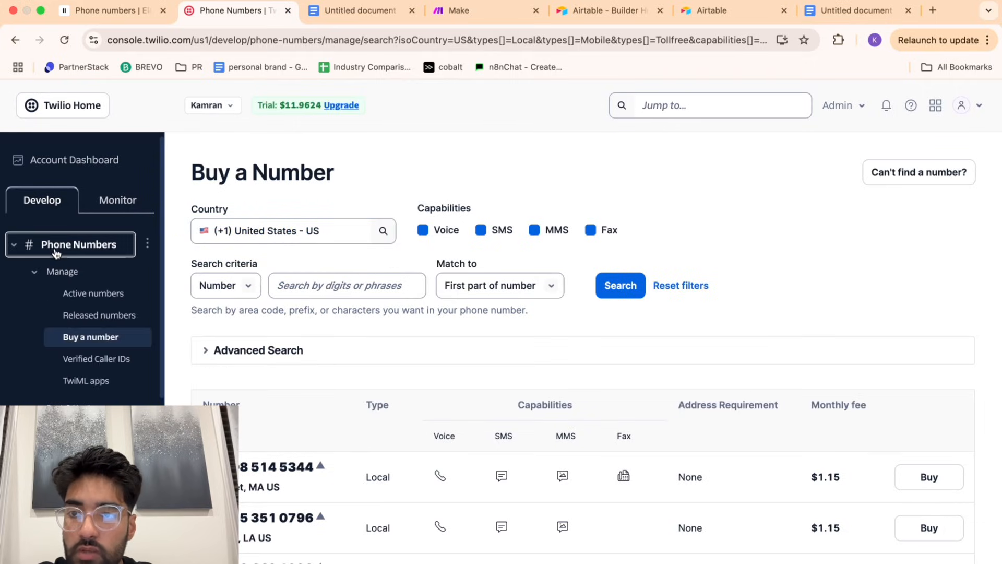
{"action": "left_click", "coordinate": [57, 248]}
Inspect the form for importing a Twilio phone number in ElevenLabs, and visit the Twilio Account Dashboard.
{"action": "left_click", "coordinate": [104, 10]}
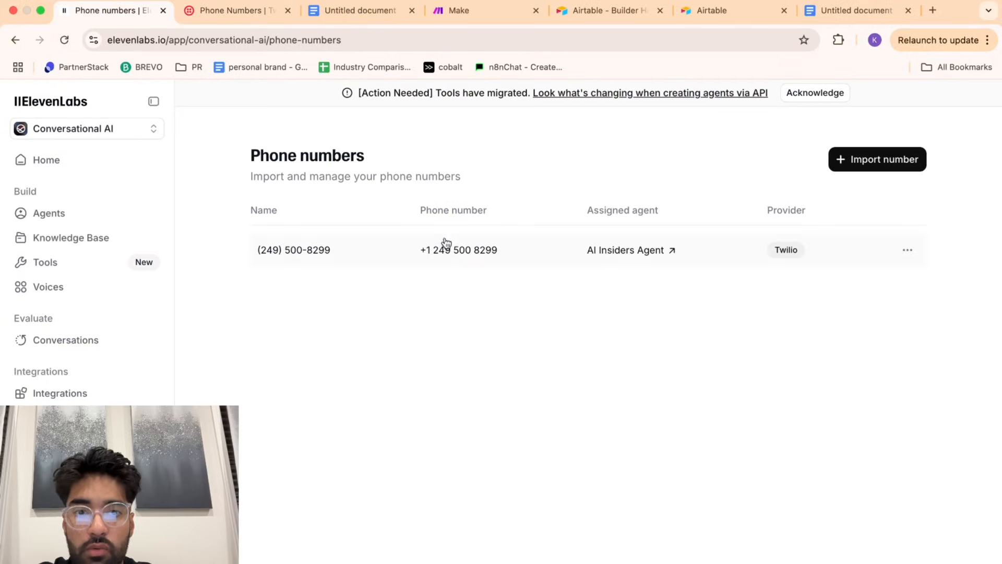
{"action": "left_click", "coordinate": [870, 171]}
{"action": "left_click", "coordinate": [858, 192]}
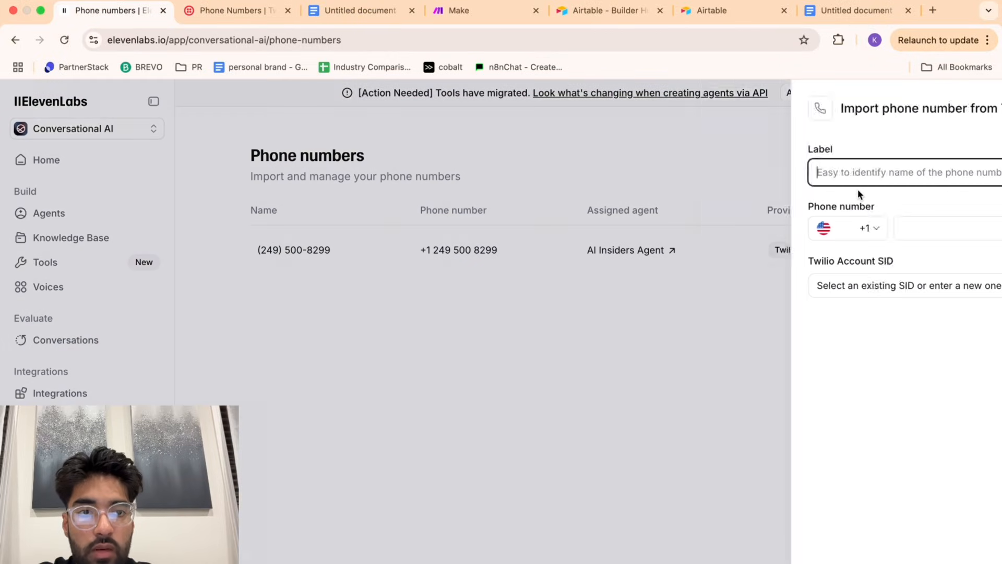
{"action": "left_click", "coordinate": [786, 229]}
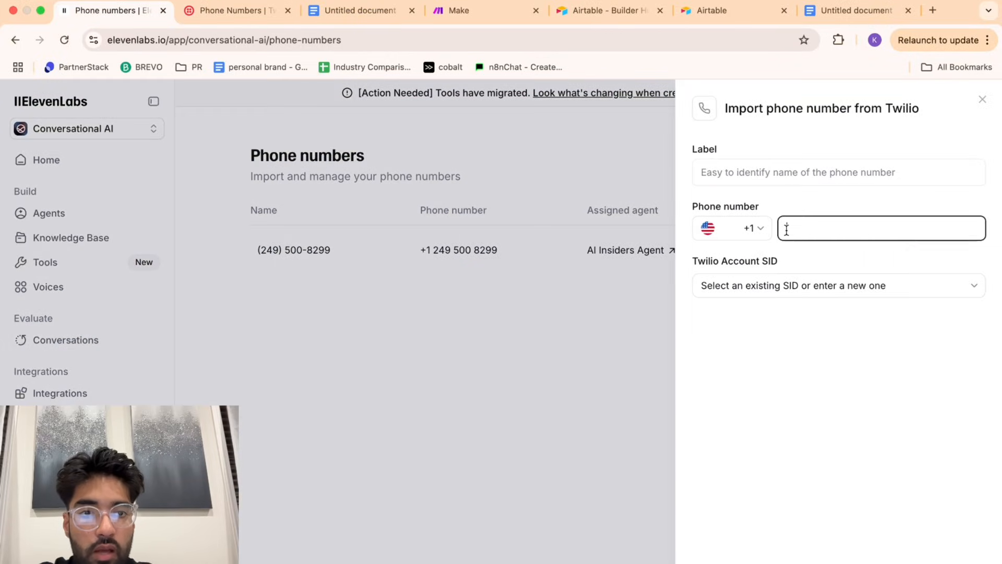
{"action": "left_click", "coordinate": [776, 277]}
{"action": "left_click", "coordinate": [772, 263]}
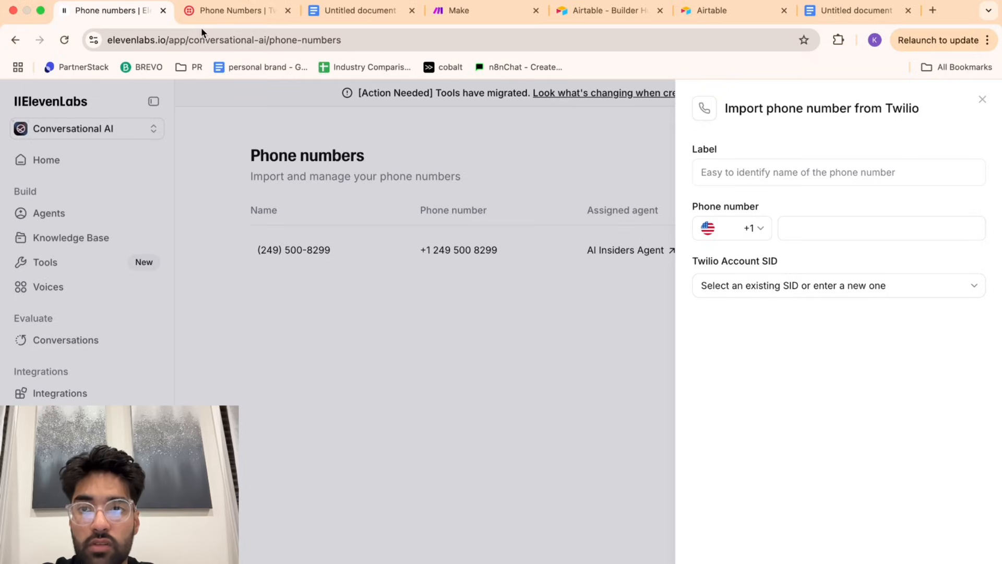
{"action": "left_click", "coordinate": [209, 10]}
{"action": "left_click", "coordinate": [52, 163]}
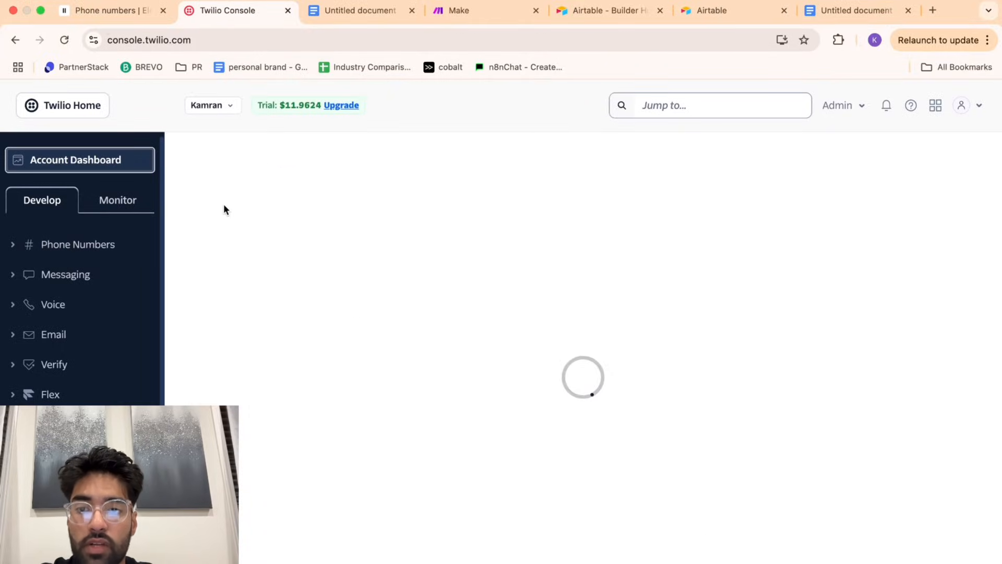
{"action": "left_click", "coordinate": [99, 9]}
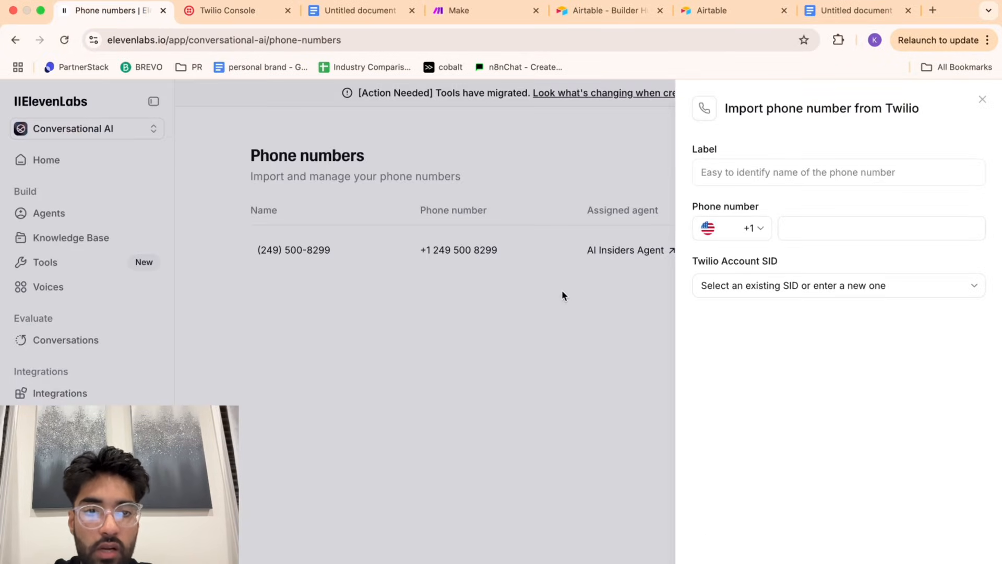
Discard the Twilio phone number import form and open the AI Insiders Agent.
{"action": "left_click", "coordinate": [634, 296]}
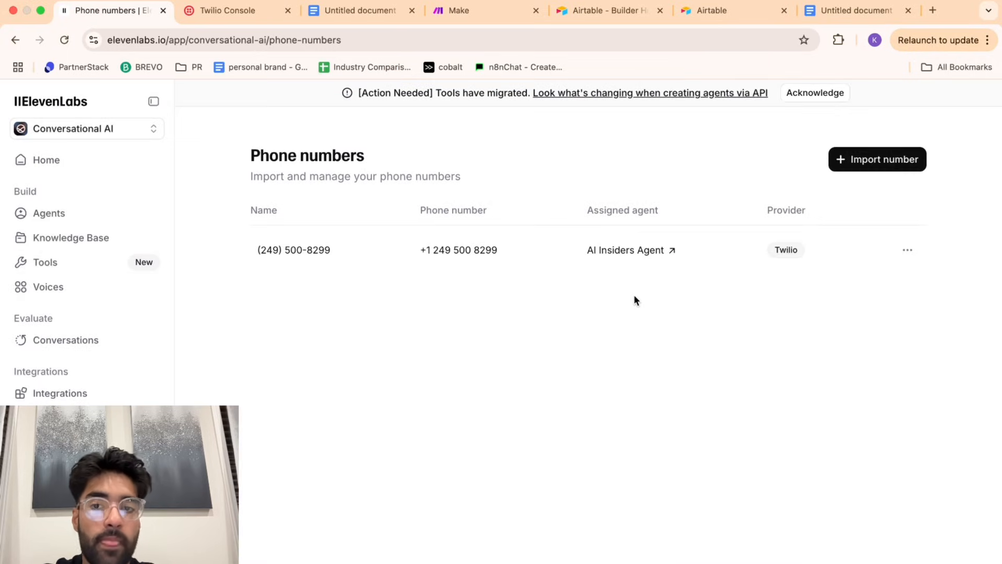
{"action": "left_click", "coordinate": [48, 213]}
{"action": "left_click", "coordinate": [356, 282]}
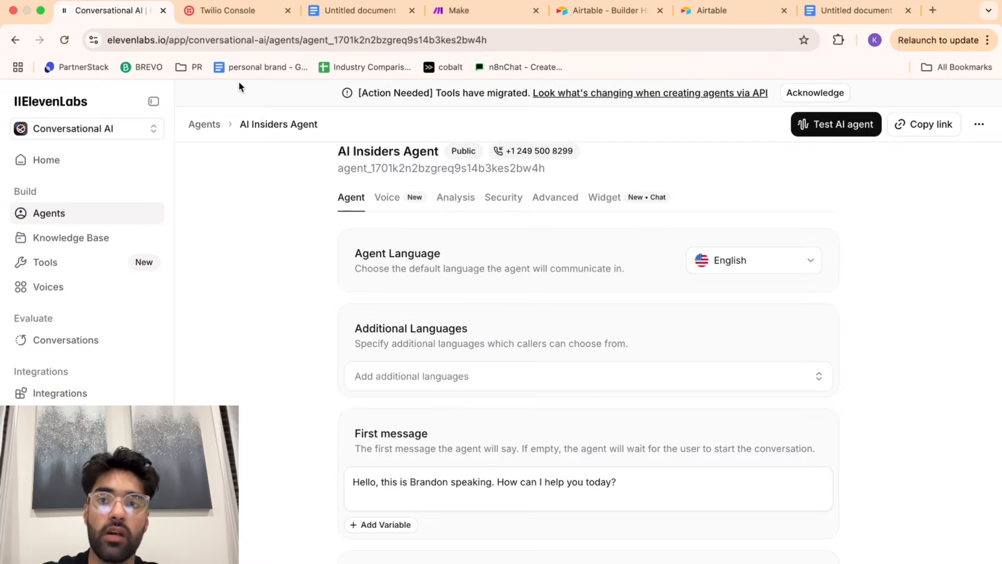
Check off "Twillio", "Purchase phone number" and "Connect twilio to elevenlabs" in the Google Docs checklist.
{"action": "left_click", "coordinate": [354, 11]}
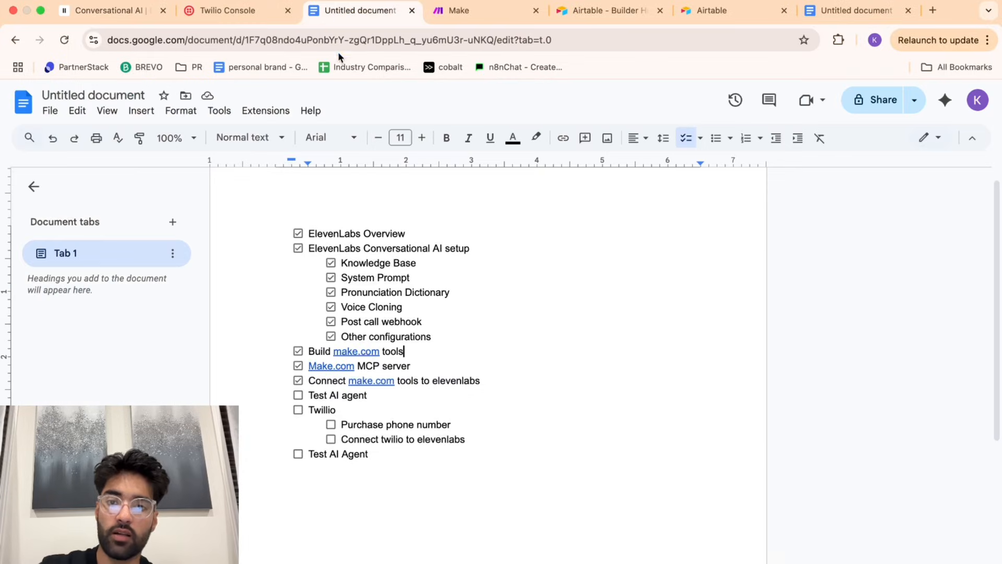
{"action": "left_click", "coordinate": [298, 409]}
{"action": "left_click", "coordinate": [331, 424]}
{"action": "left_click", "coordinate": [332, 440]}
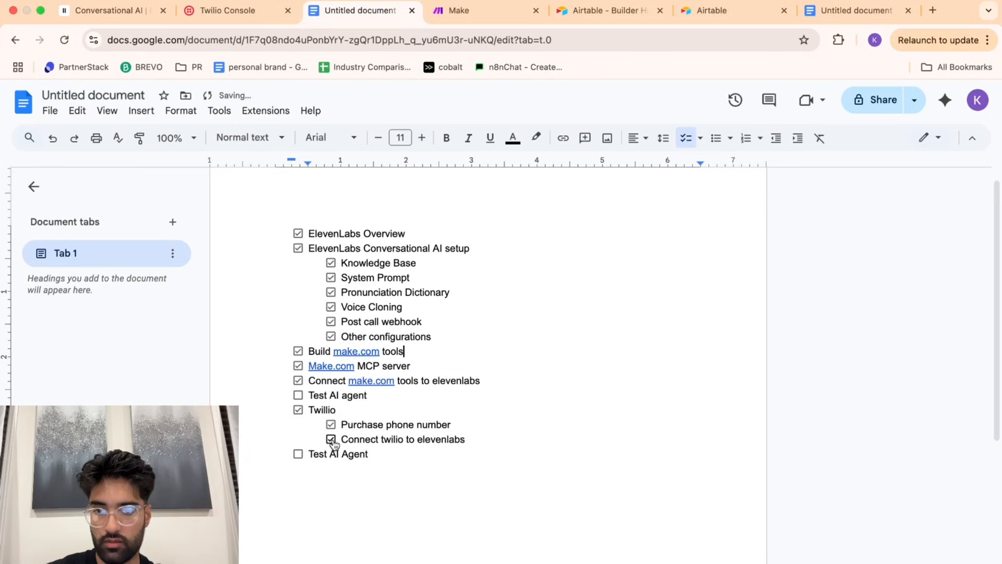
Review the remaining items in the Google Docs checklist, and return to the AI Insiders Agent in ElevenLabs.
{"action": "left_click", "coordinate": [125, 11]}
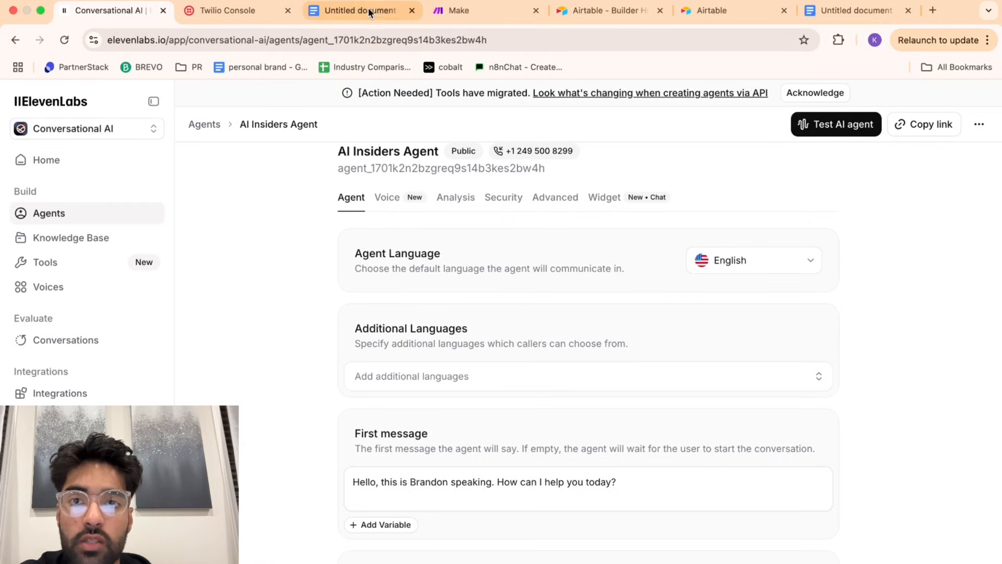
{"action": "left_click_drag", "start_coordinate": [368, 7], "coordinate": [223, 18]}
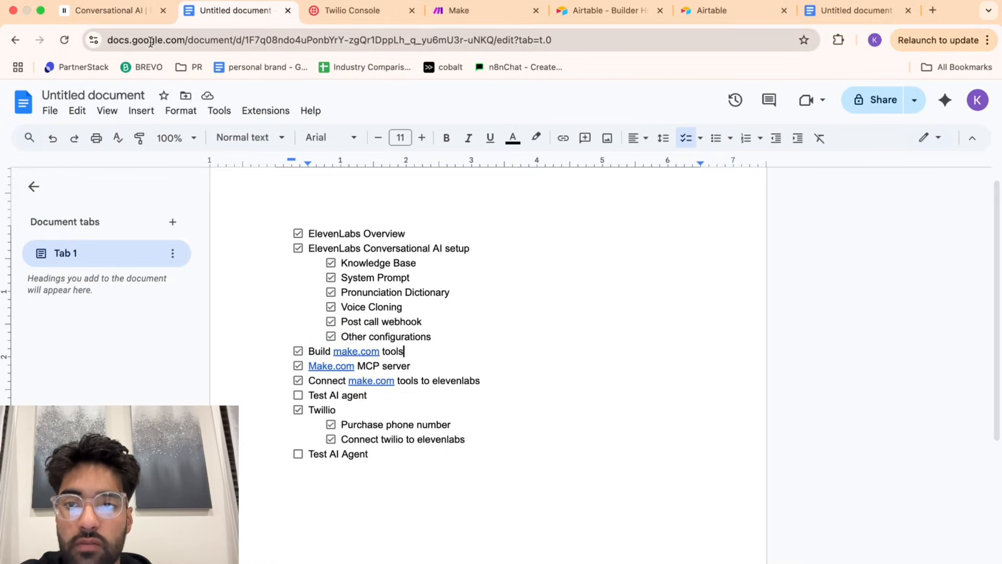
{"action": "left_click", "coordinate": [115, 15]}
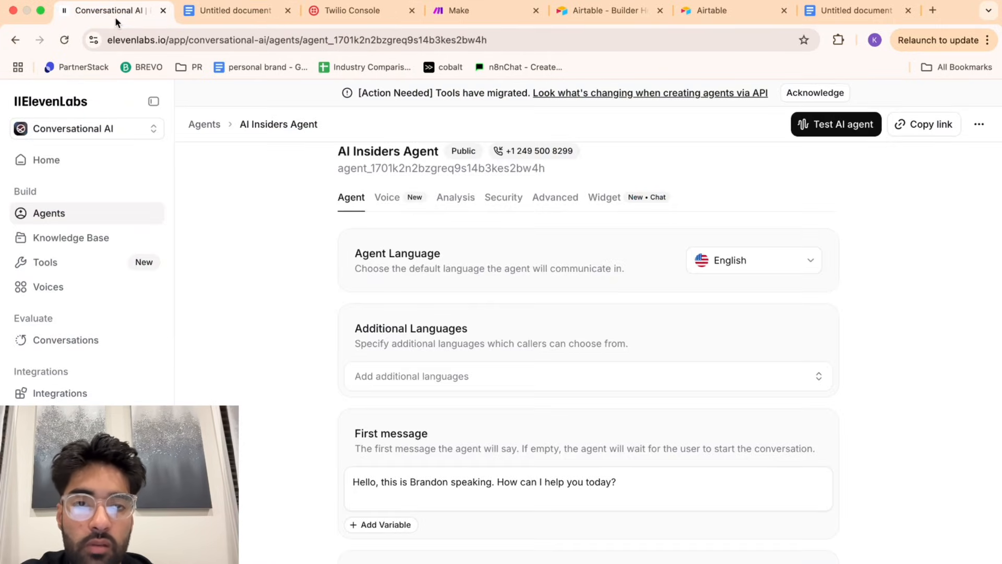